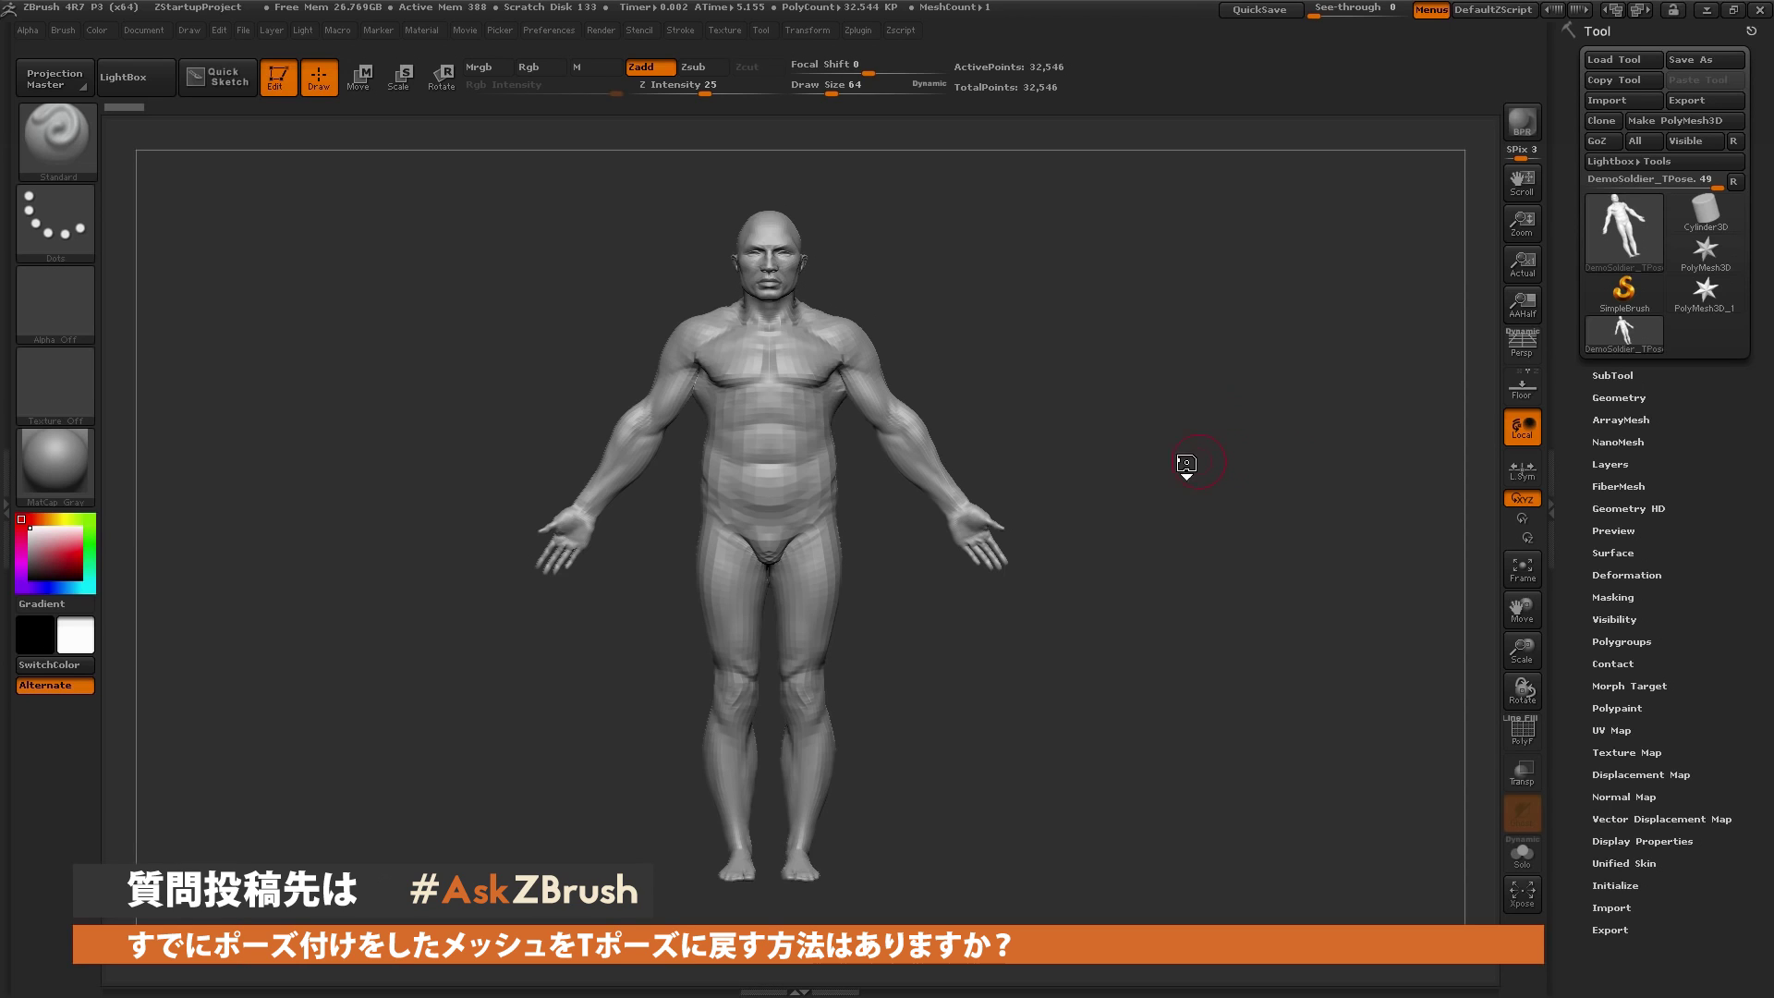
# Export the T-posed soldier as DemoSoldier_TPose.obj into the TPose folder
pyautogui.moveTo(1186, 466)
pyautogui.mouseDown()
pyautogui.moveTo(1114, 466)
pyautogui.moveTo(1205, 449)
pyautogui.moveTo(1259, 463)
pyautogui.mouseUp()
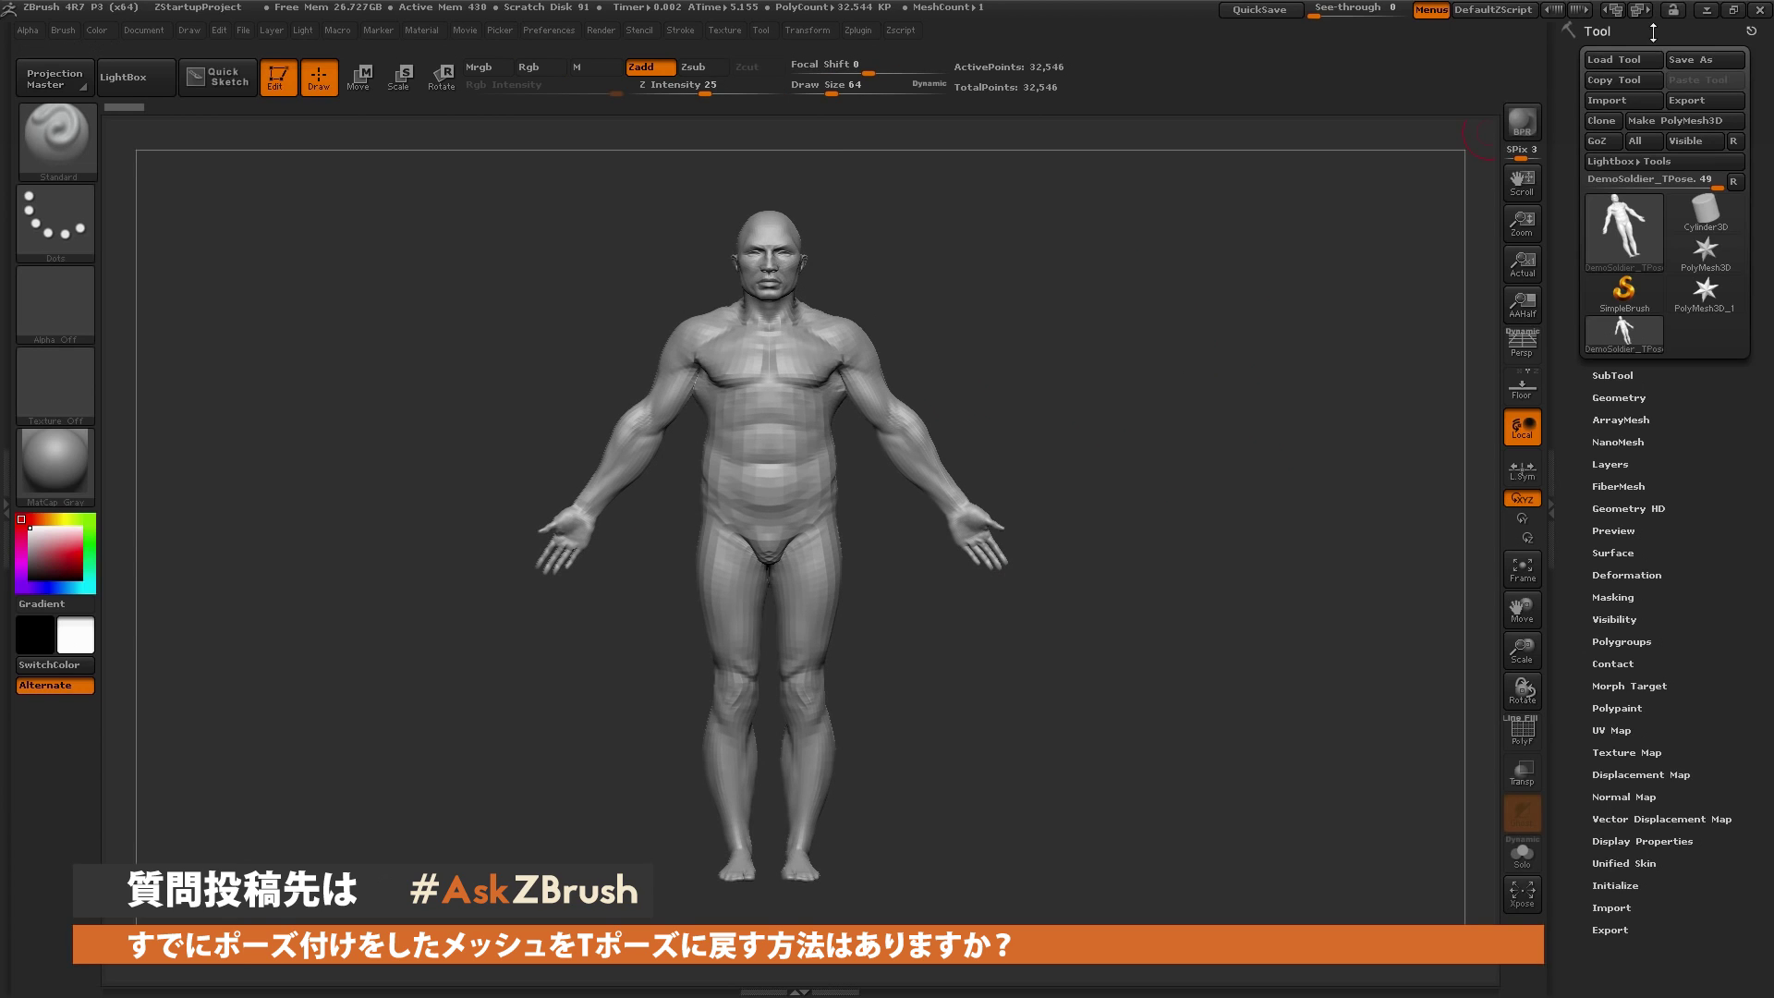
pyautogui.click(1688, 98)
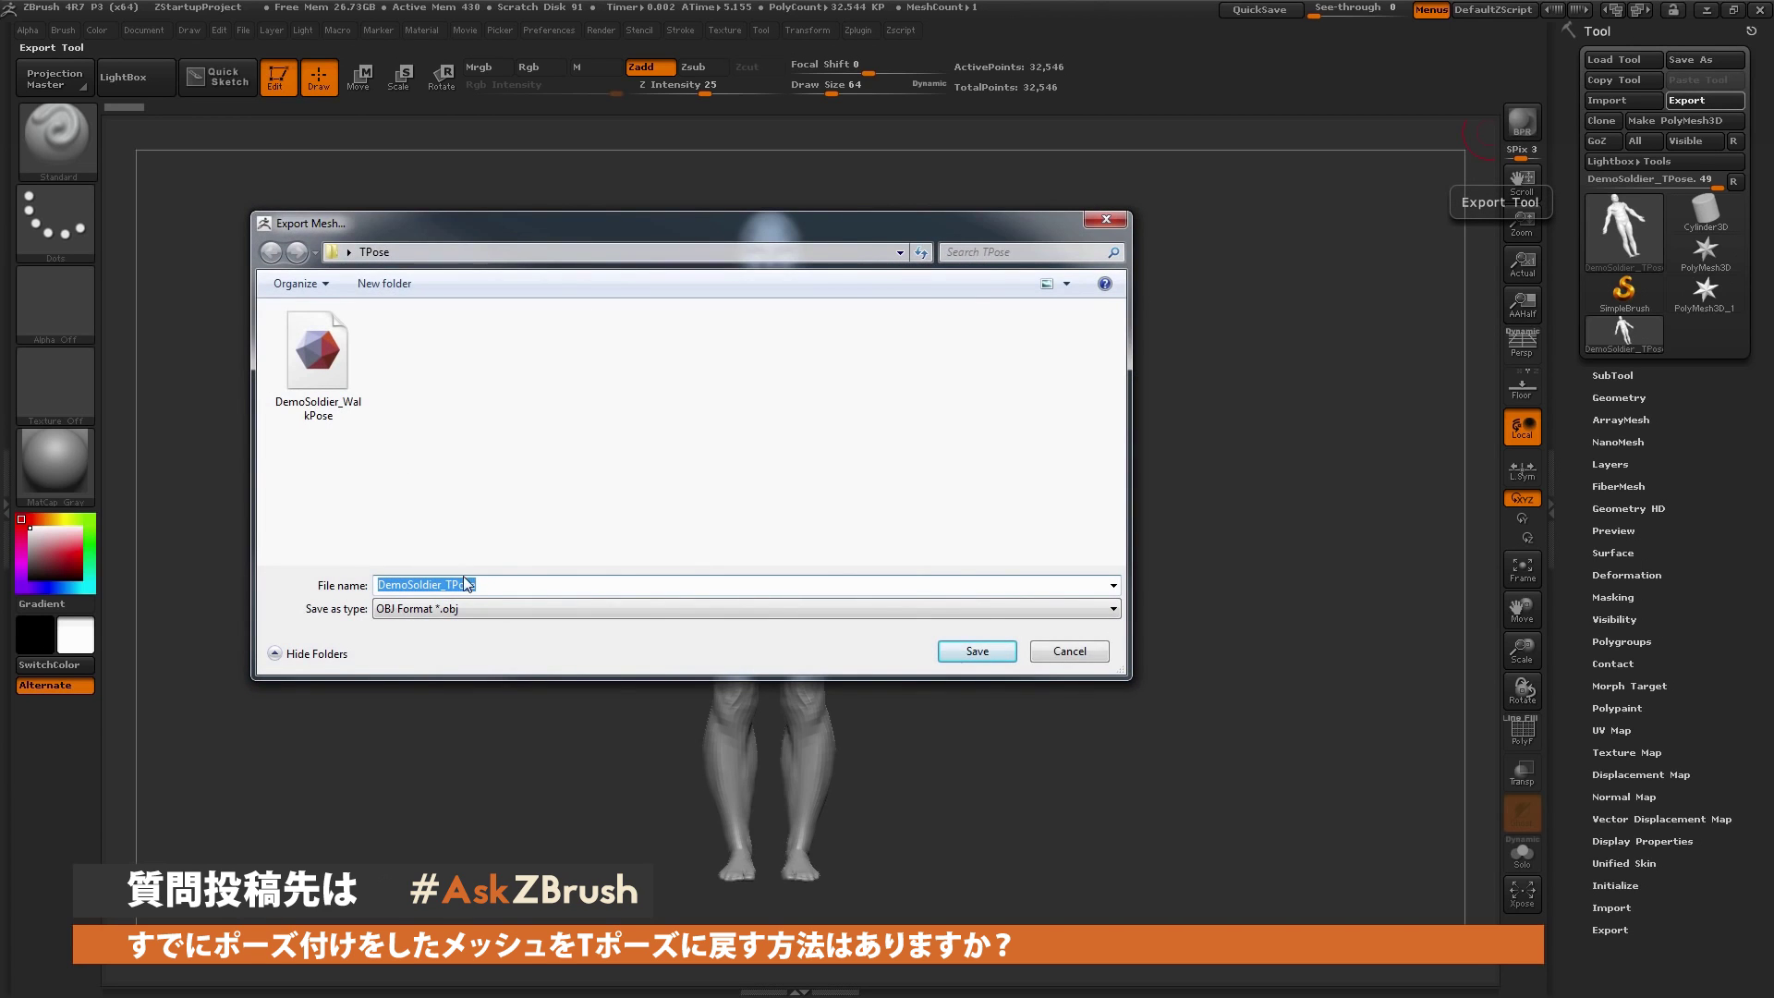
pyautogui.click(477, 584)
pyautogui.click(1152, 627)
pyautogui.press('Return')
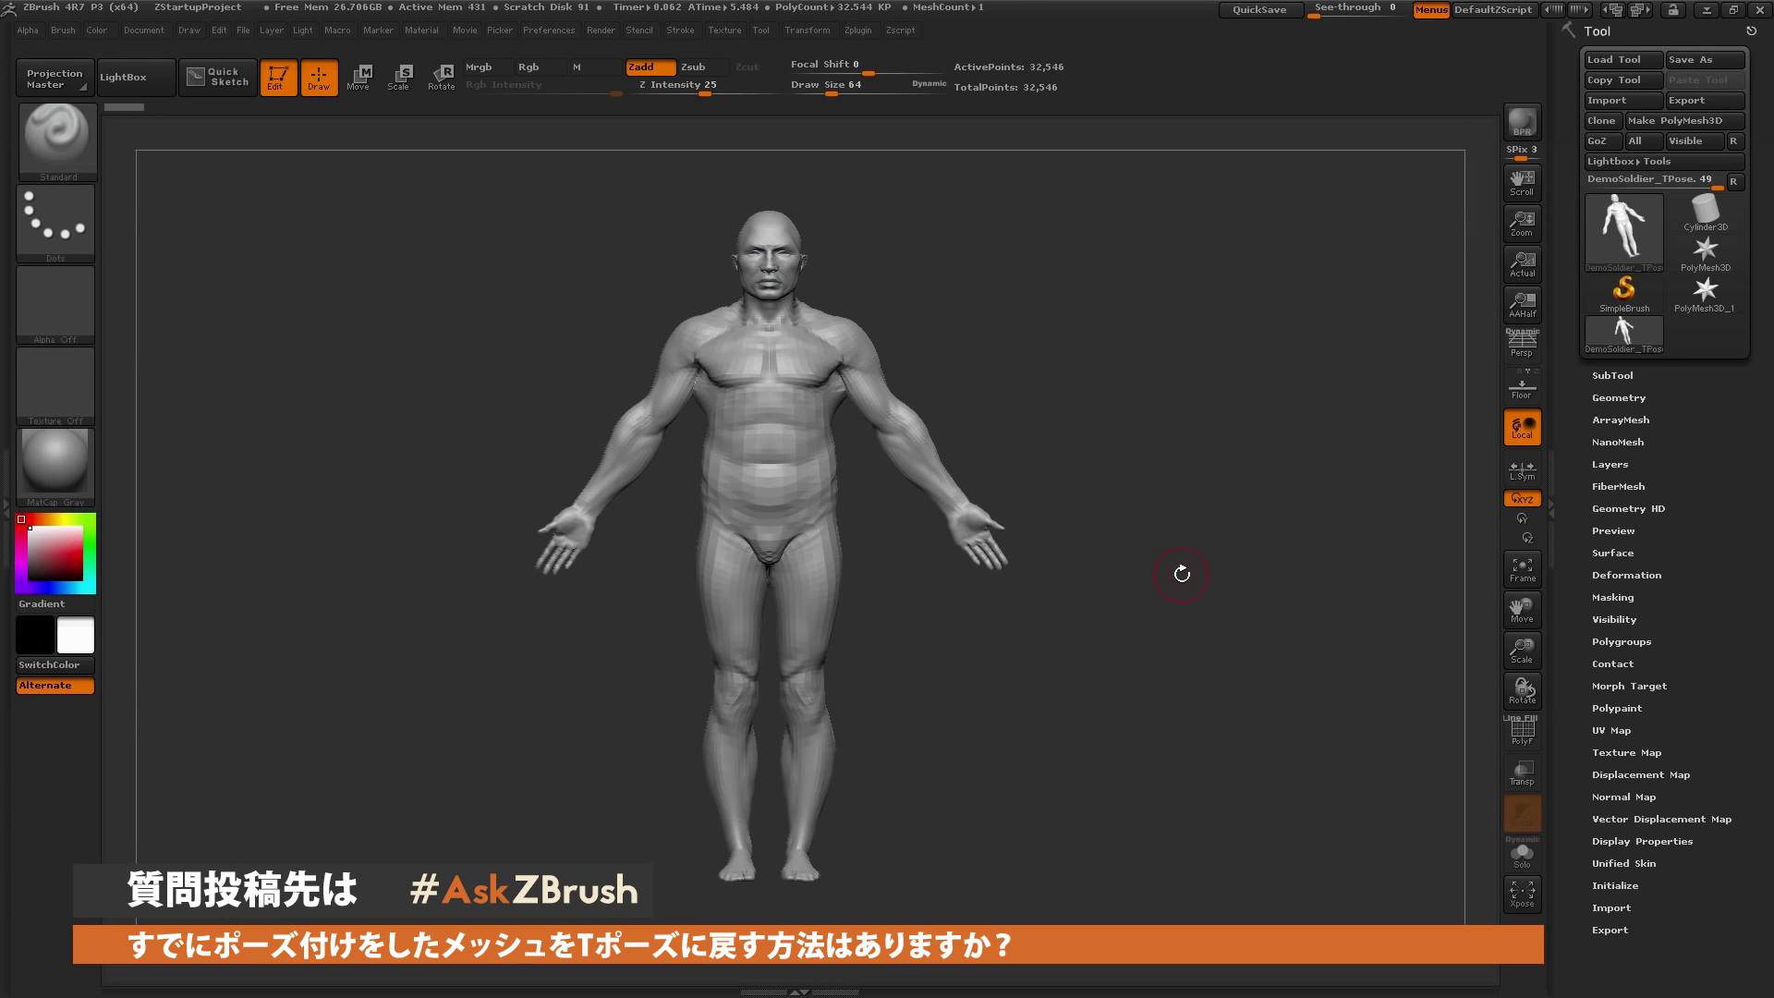
# Paint a mask over the soldier's hands and forearms from the Geometry panel
pyautogui.click(1630, 399)
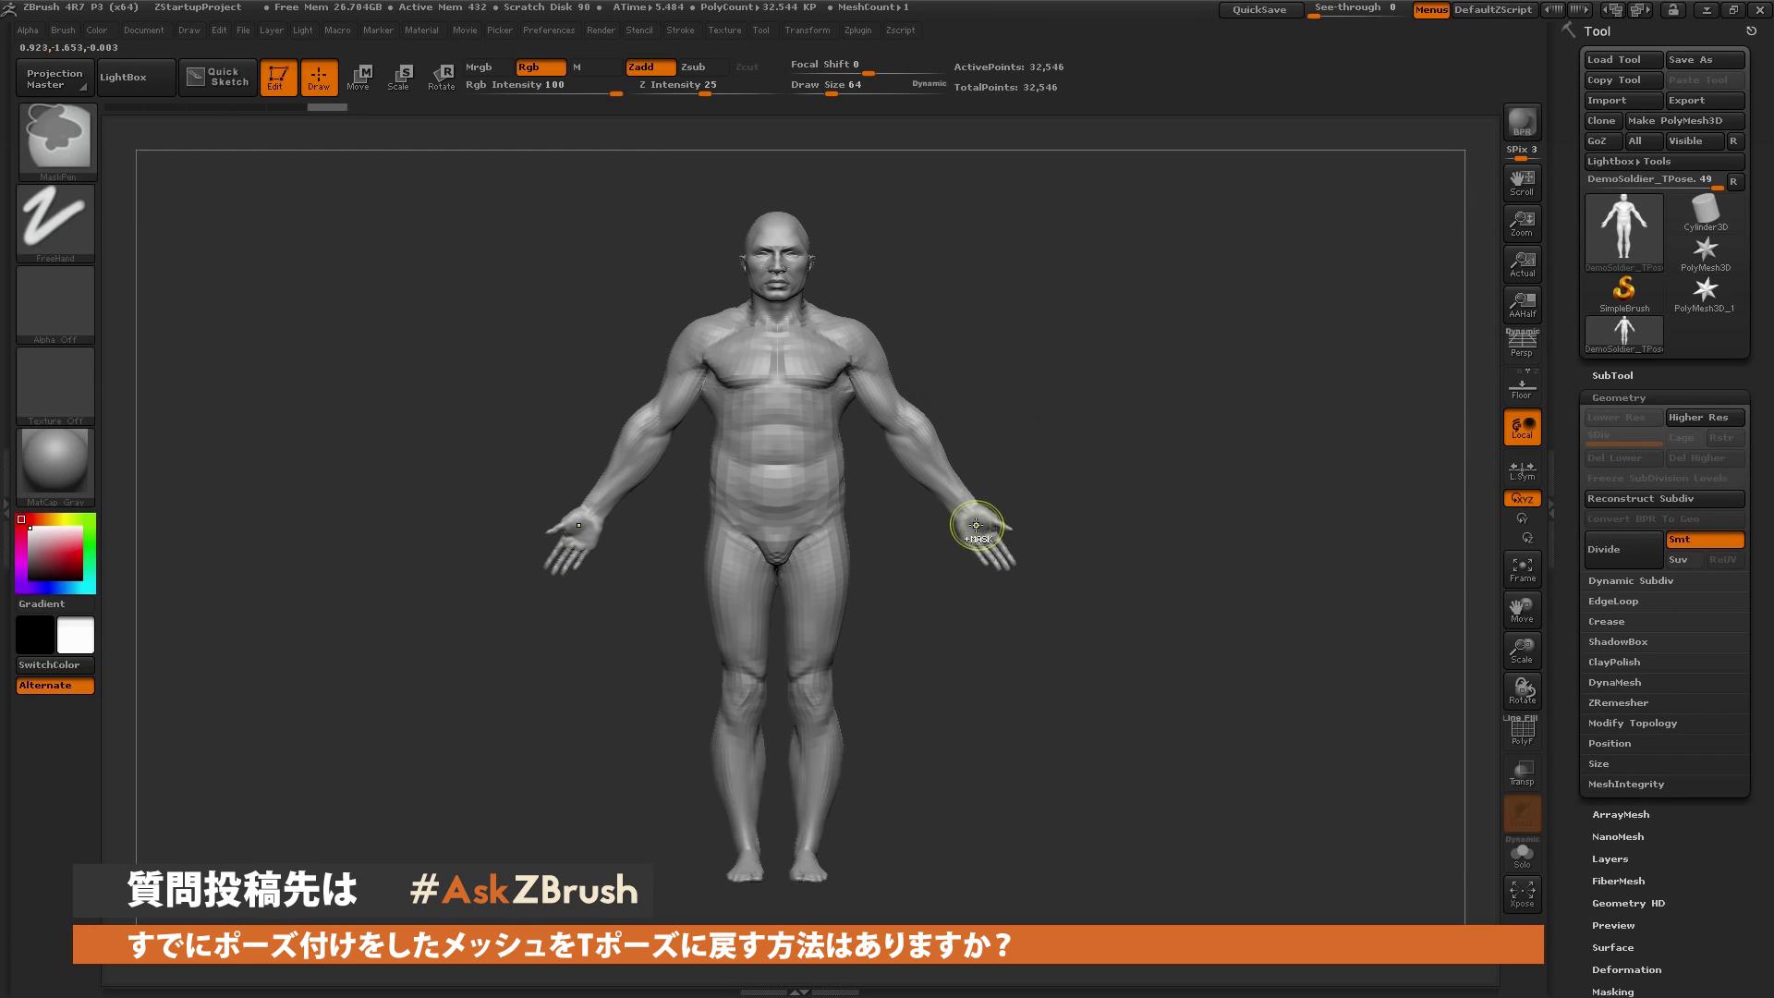
pyautogui.moveTo(976, 525)
pyautogui.keyDown('ctrl'); pyautogui.mouseDown()
pyautogui.moveTo(911, 452)
pyautogui.moveTo(923, 441)
pyautogui.moveTo(1010, 526)
pyautogui.moveTo(1044, 436)
pyautogui.moveTo(1034, 470)
pyautogui.mouseUp(); pyautogui.keyUp('ctrl')
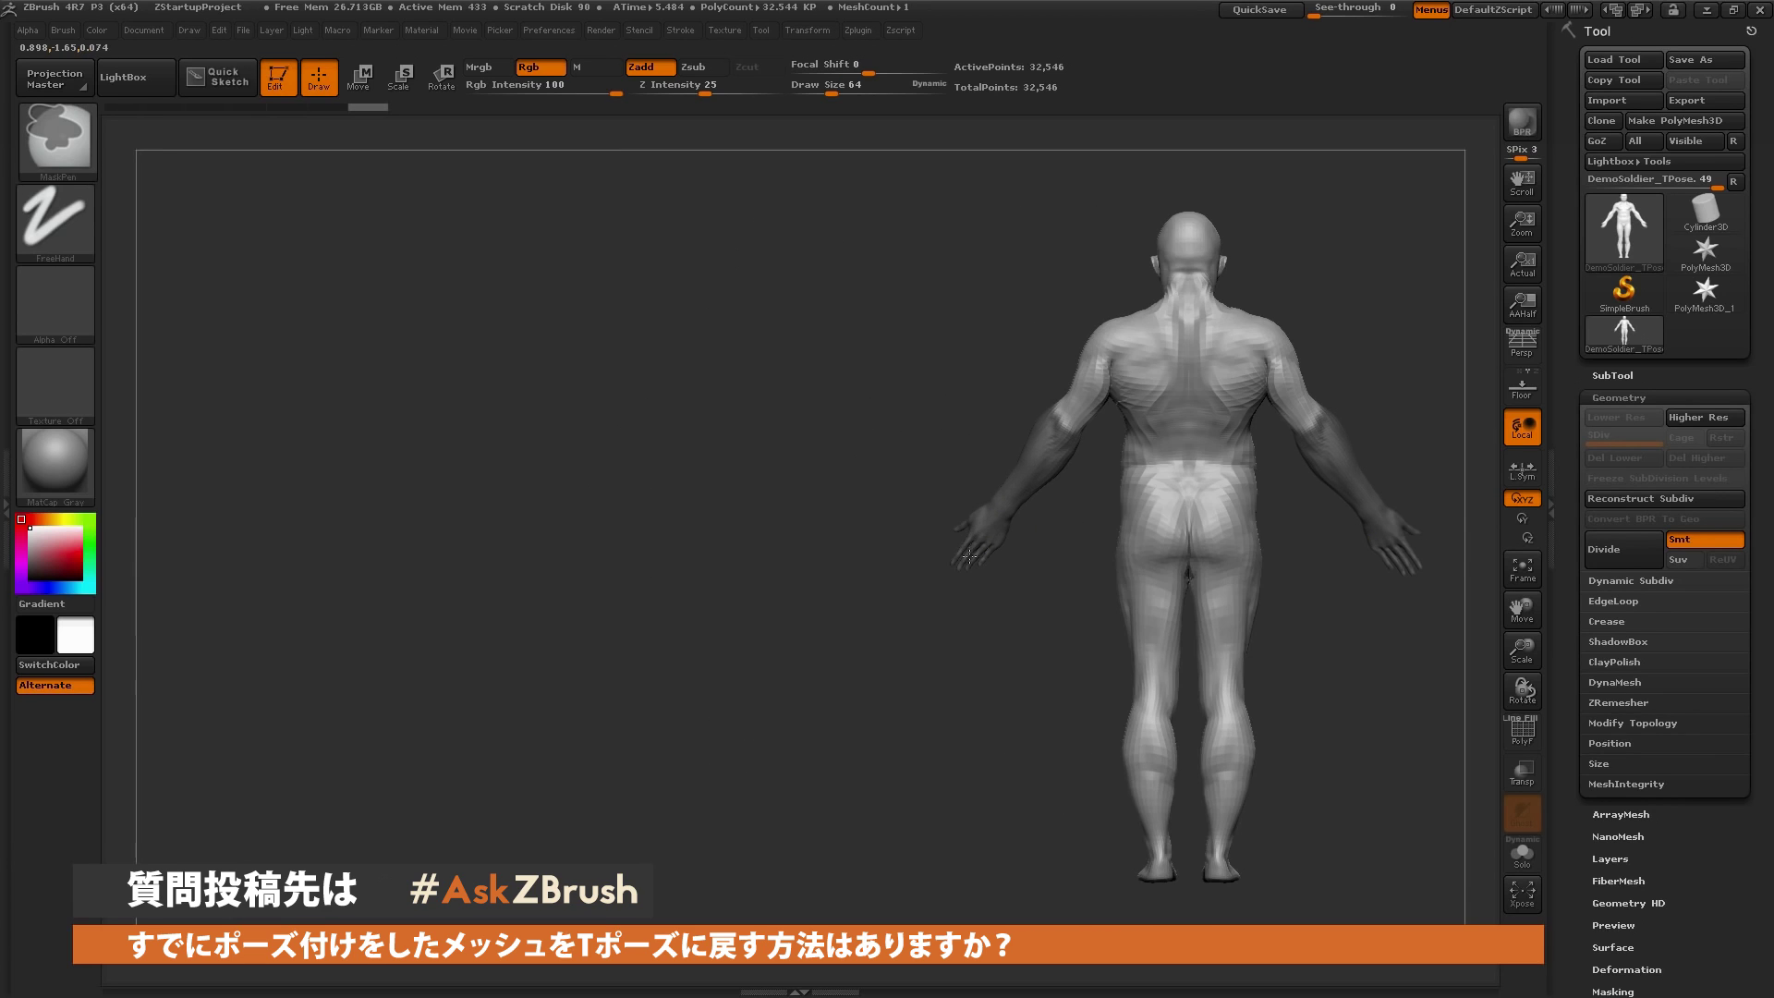
pyautogui.keyDown('ctrl'); pyautogui.click(823, 400); pyautogui.keyUp('ctrl')
pyautogui.moveTo(823, 400)
pyautogui.mouseDown()
pyautogui.moveTo(1220, 462)
pyautogui.moveTo(1171, 424)
pyautogui.moveTo(1240, 428)
pyautogui.mouseUp()
# Invert the mask so the arms are free and switch to Transpose Rotate
pyautogui.press('ctrl')
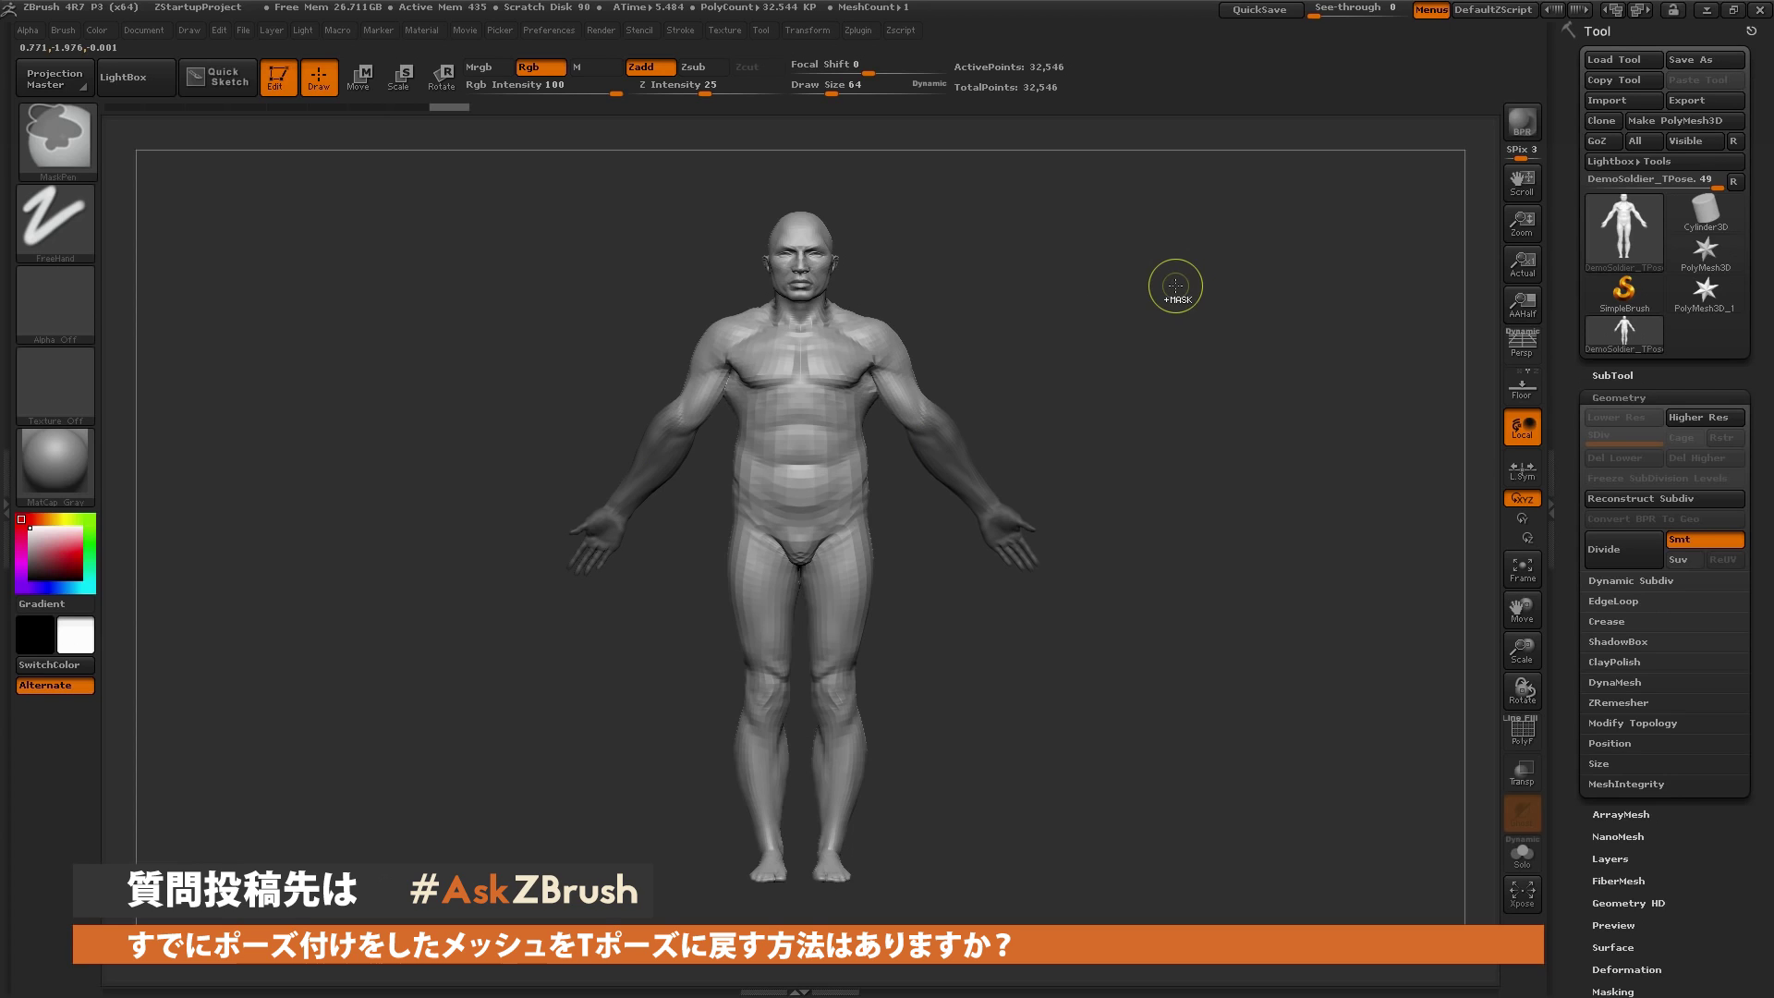
pyautogui.keyDown('ctrl'); pyautogui.click(1177, 284); pyautogui.keyUp('ctrl')
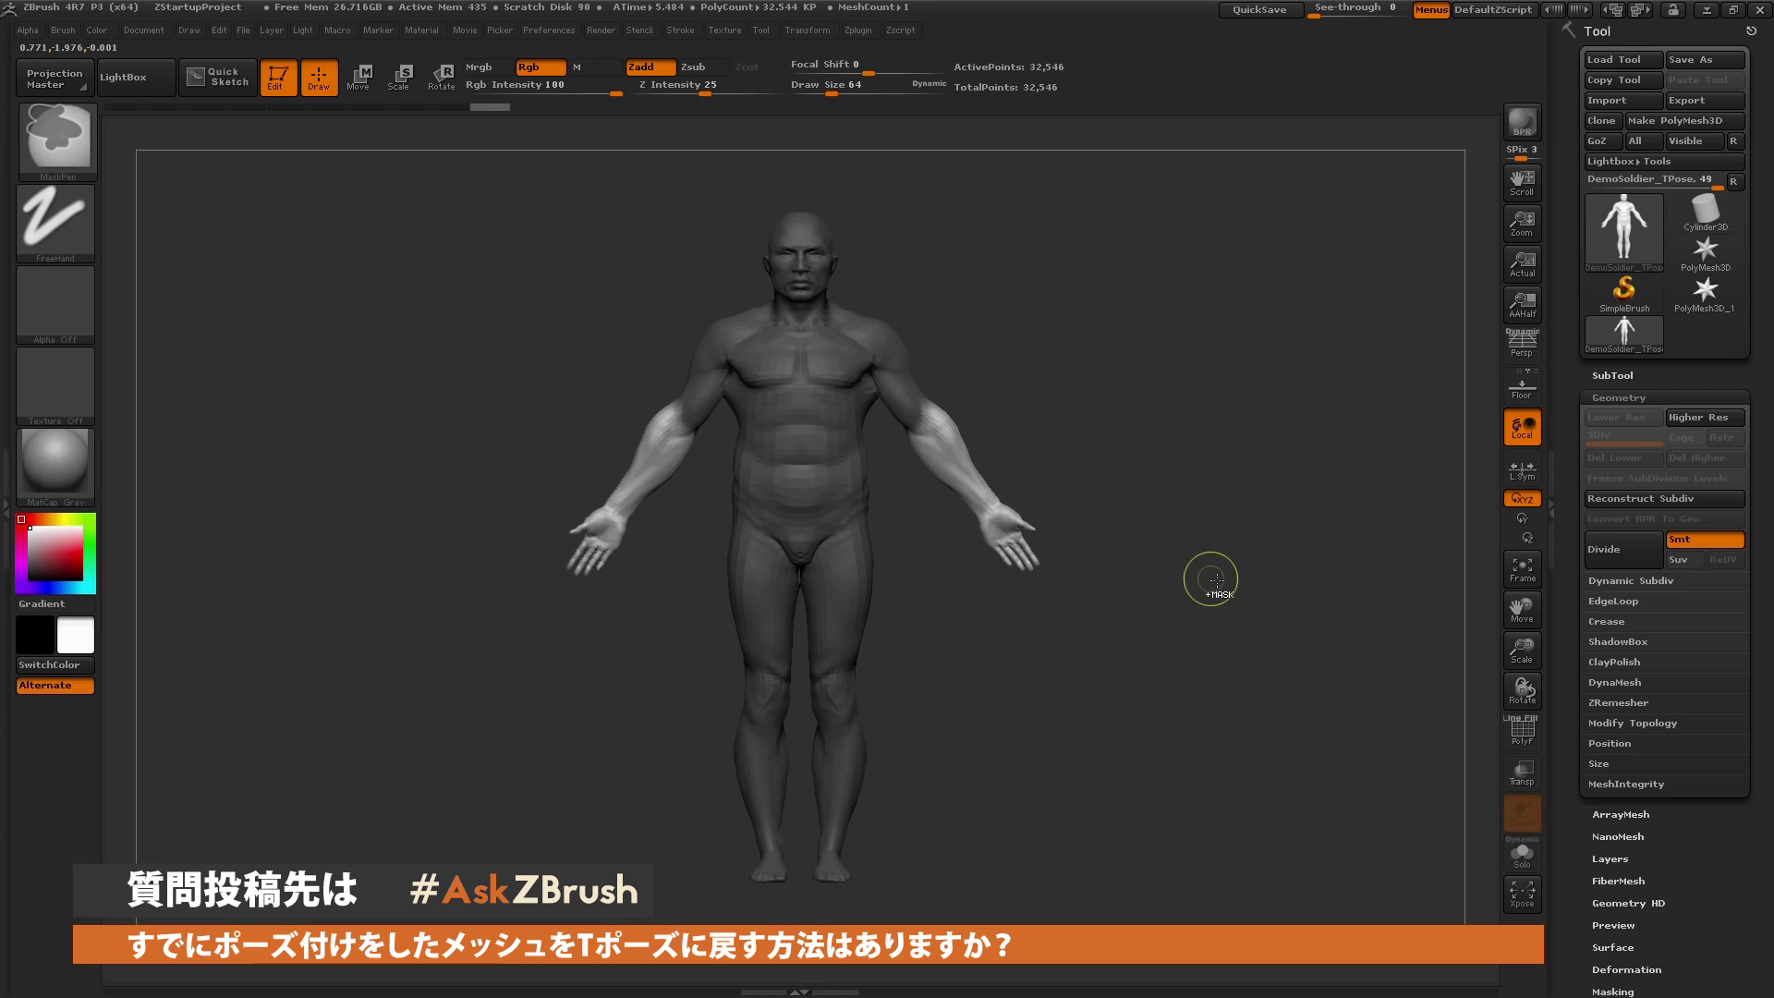
pyautogui.press('r')
pyautogui.moveTo(547, 184)
pyautogui.keyDown('shift'); pyautogui.mouseDown()
pyautogui.moveTo(863, 327)
pyautogui.moveTo(865, 445)
pyautogui.moveTo(870, 414)
pyautogui.mouseUp(); pyautogui.keyUp('shift')
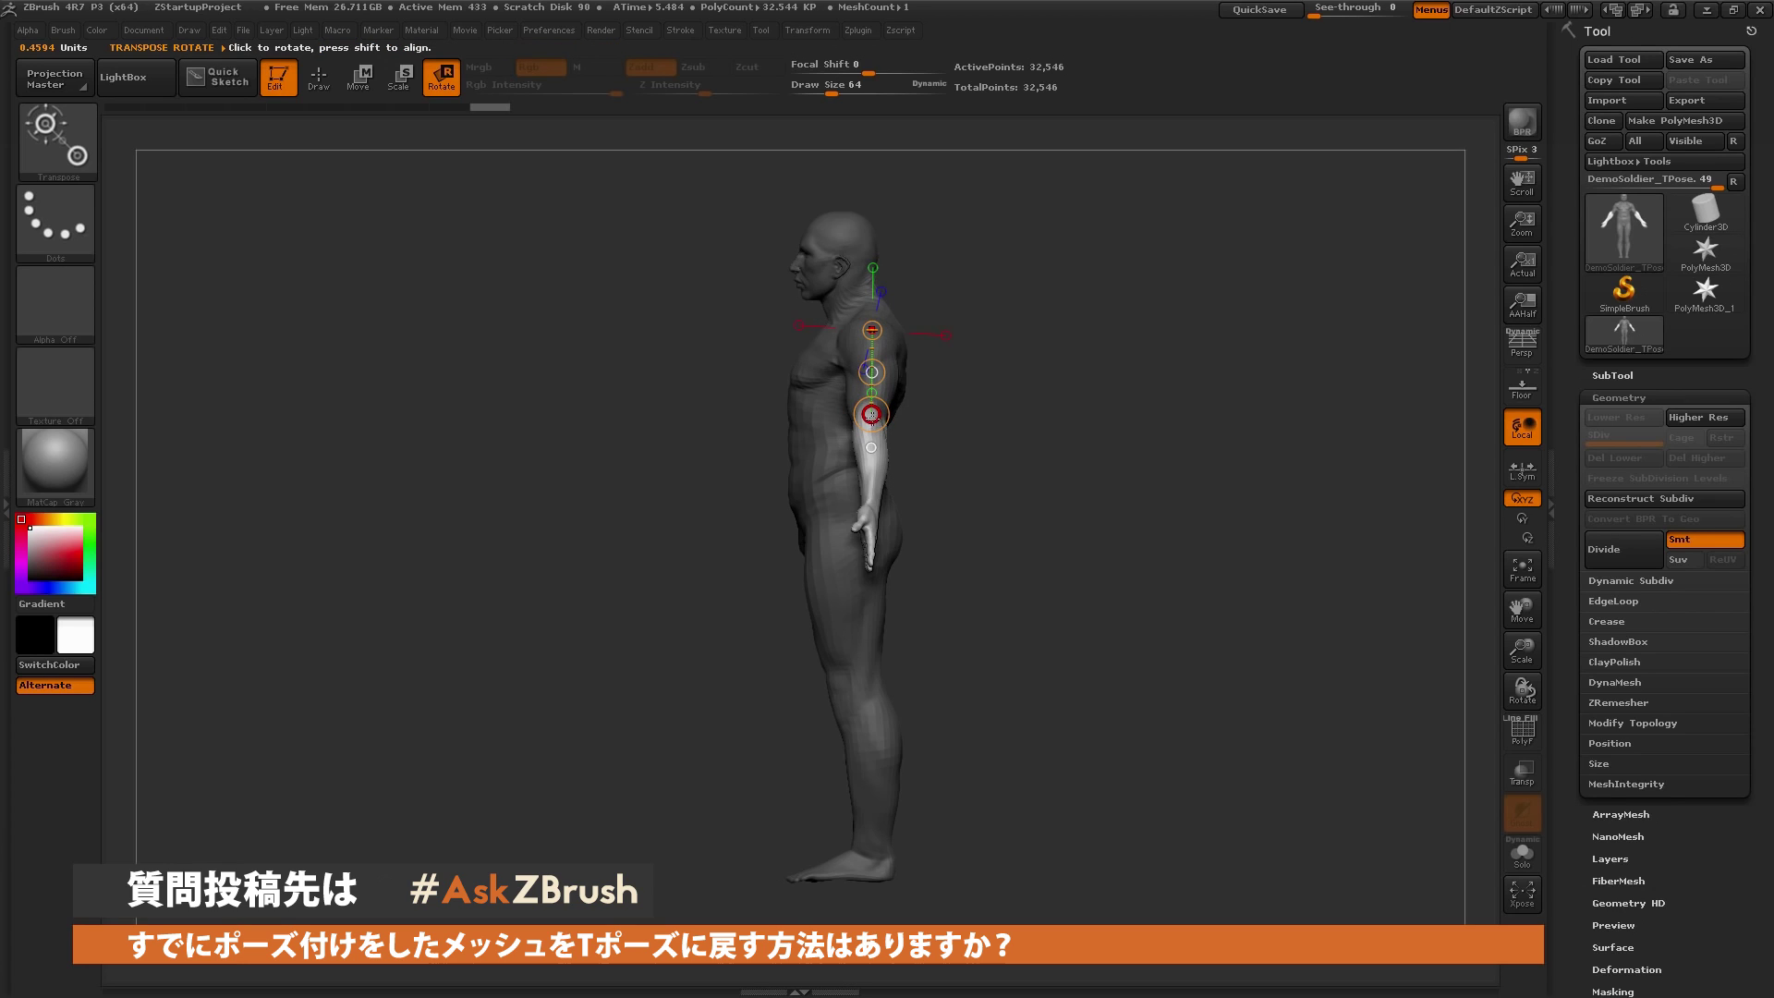
# Bend the forearm forward at the elbow and twist the upper body
pyautogui.moveTo(871, 414); pyautogui.dragTo(763, 325)
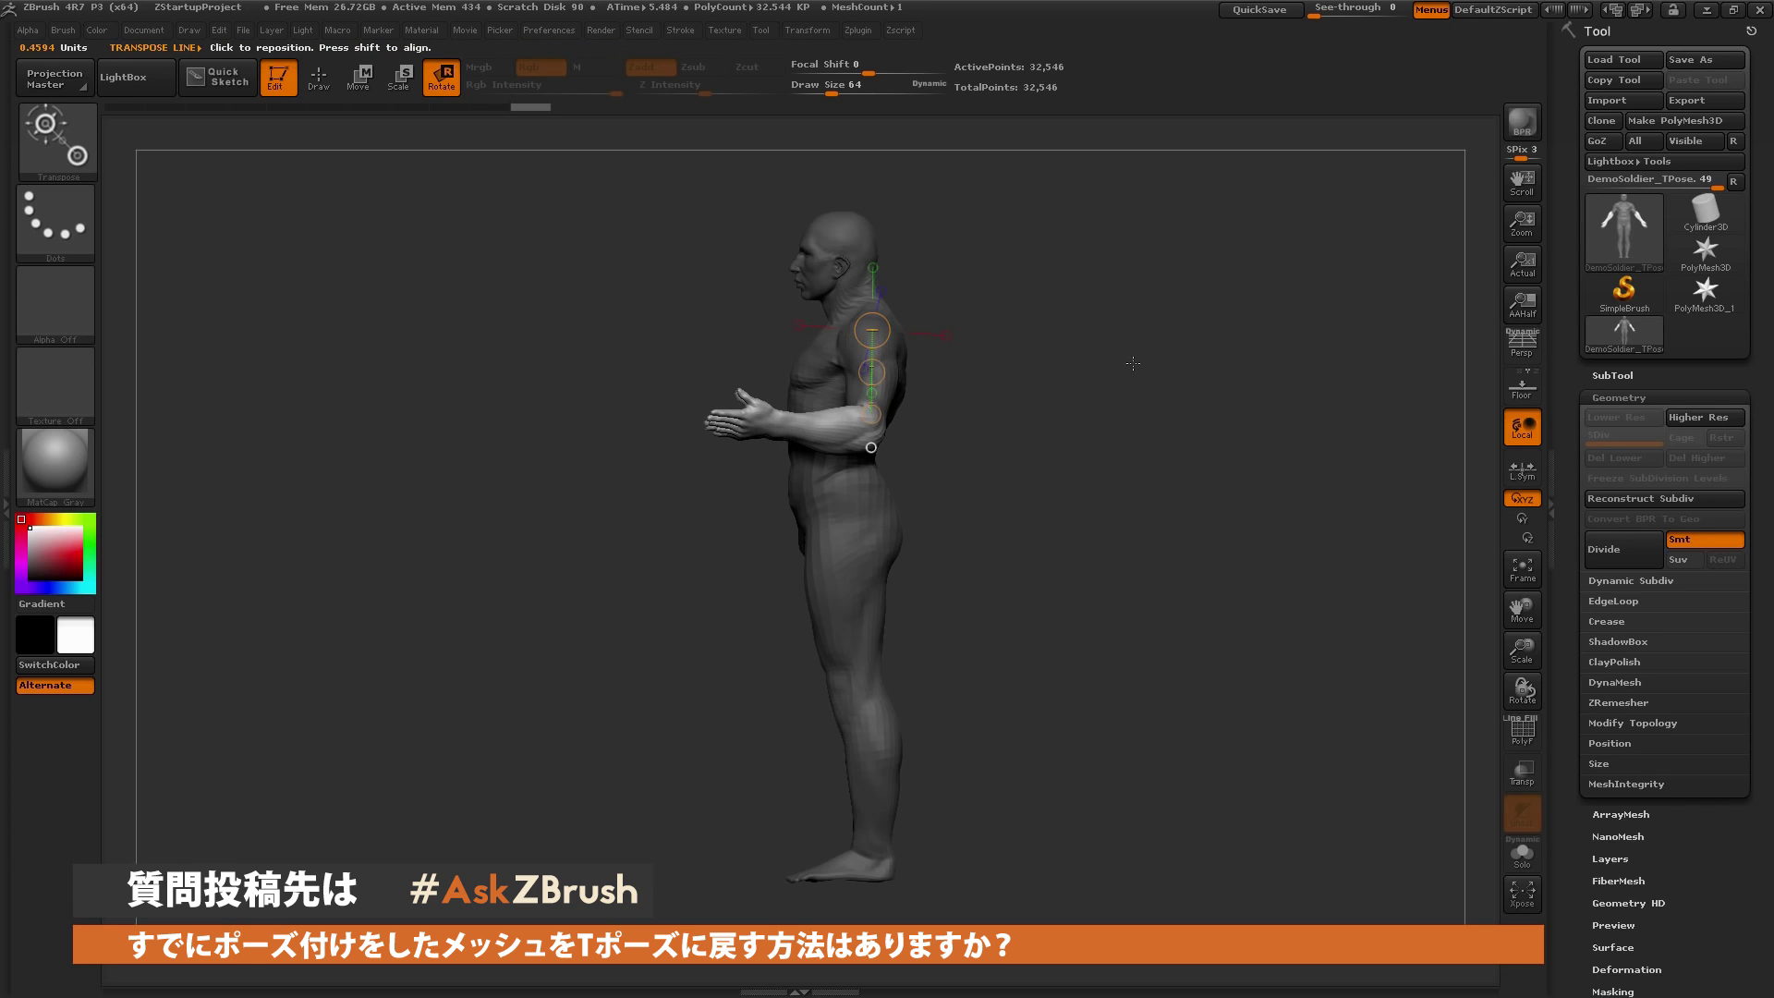
pyautogui.moveTo(1039, 349); pyautogui.dragTo(1118, 506)
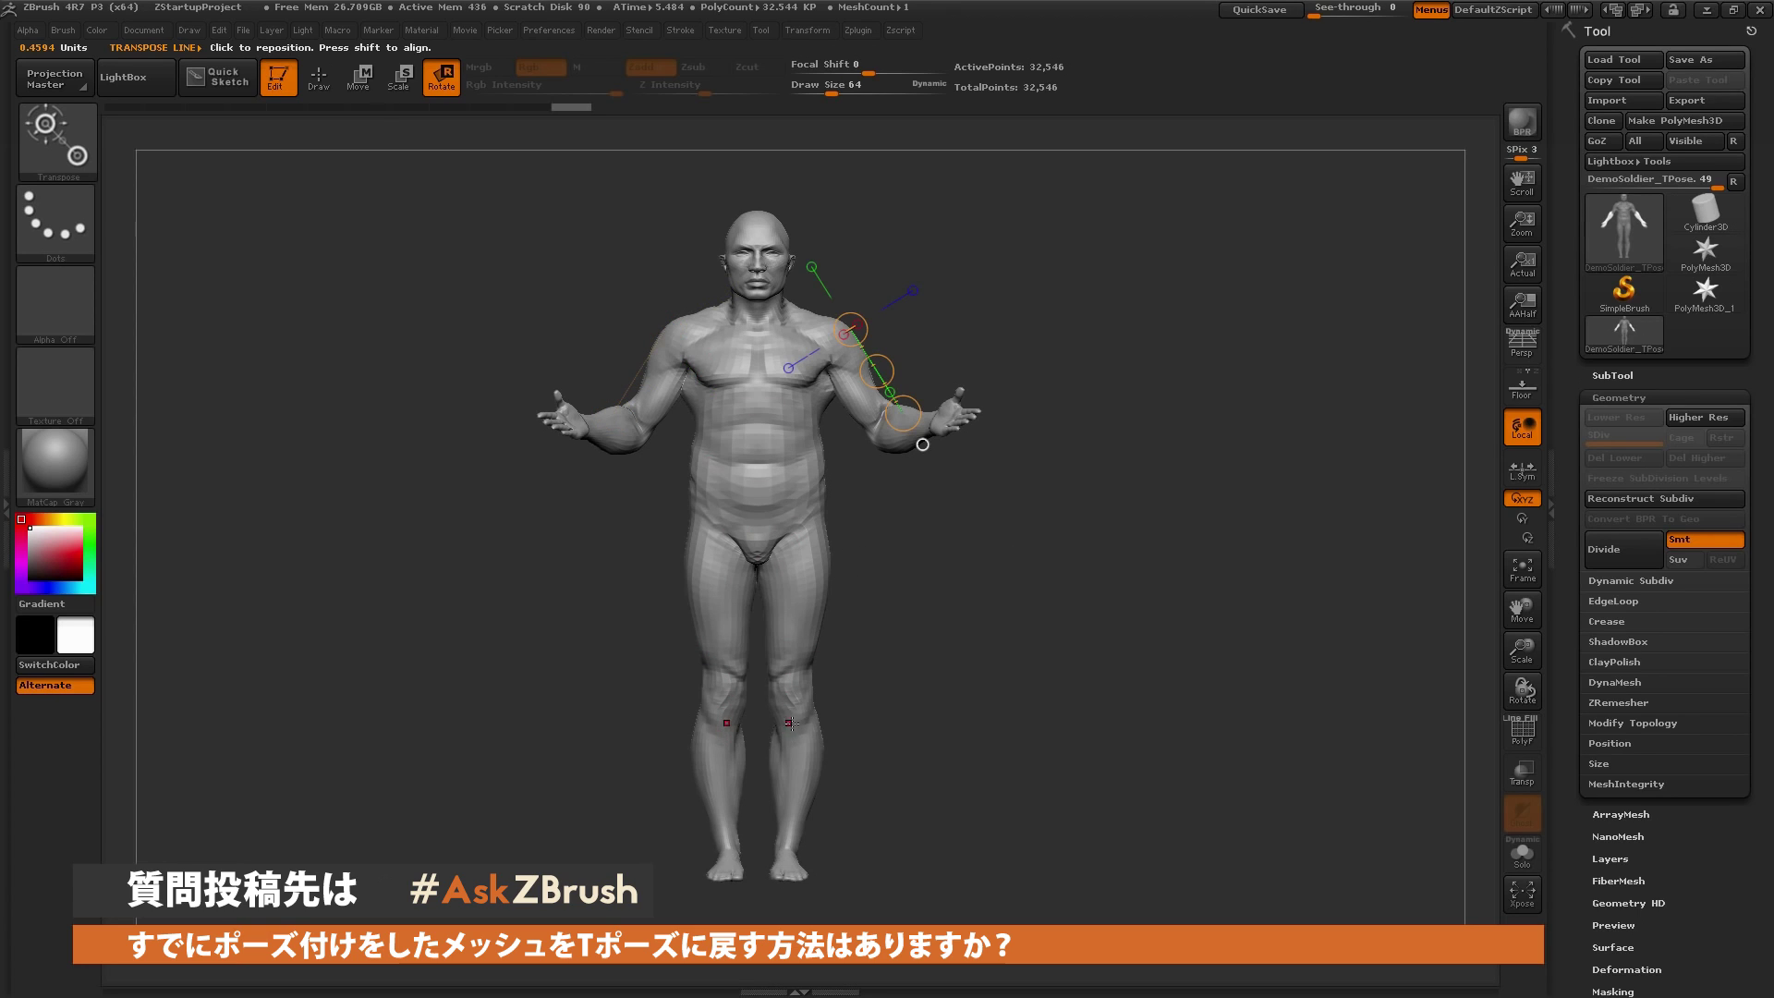
pyautogui.moveTo(792, 739); pyautogui.dragTo(758, 505)
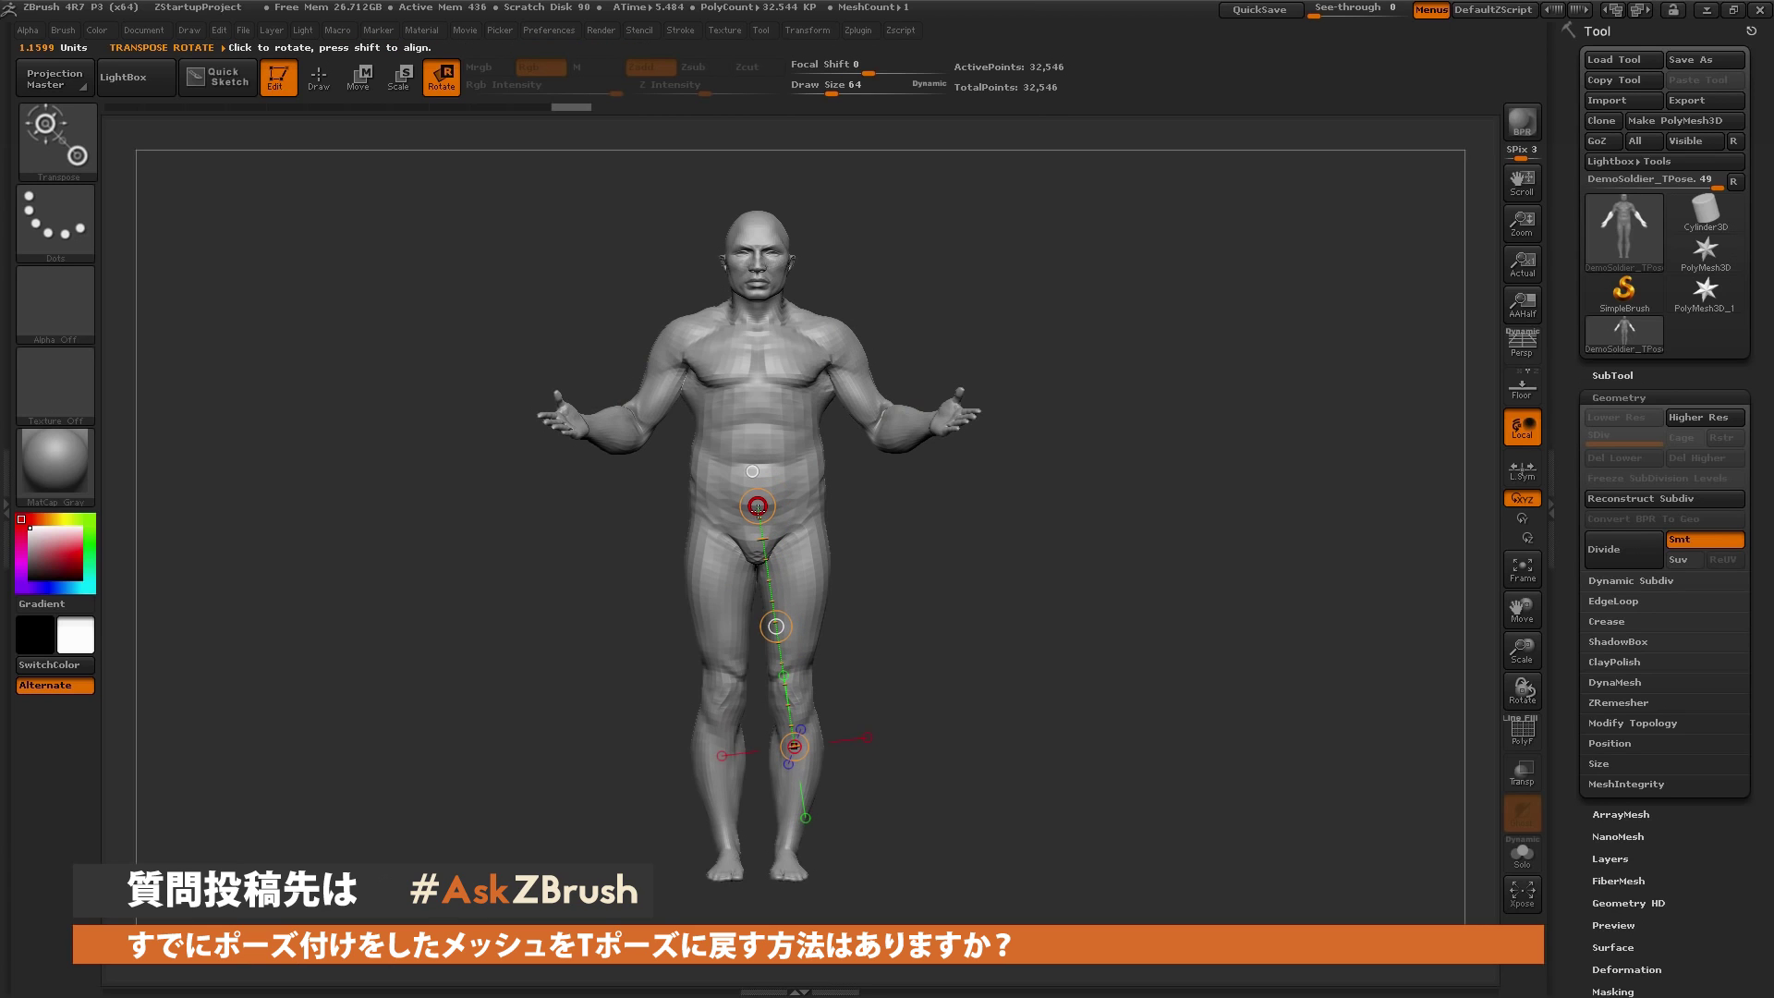
pyautogui.moveTo(758, 508); pyautogui.dragTo(788, 503)
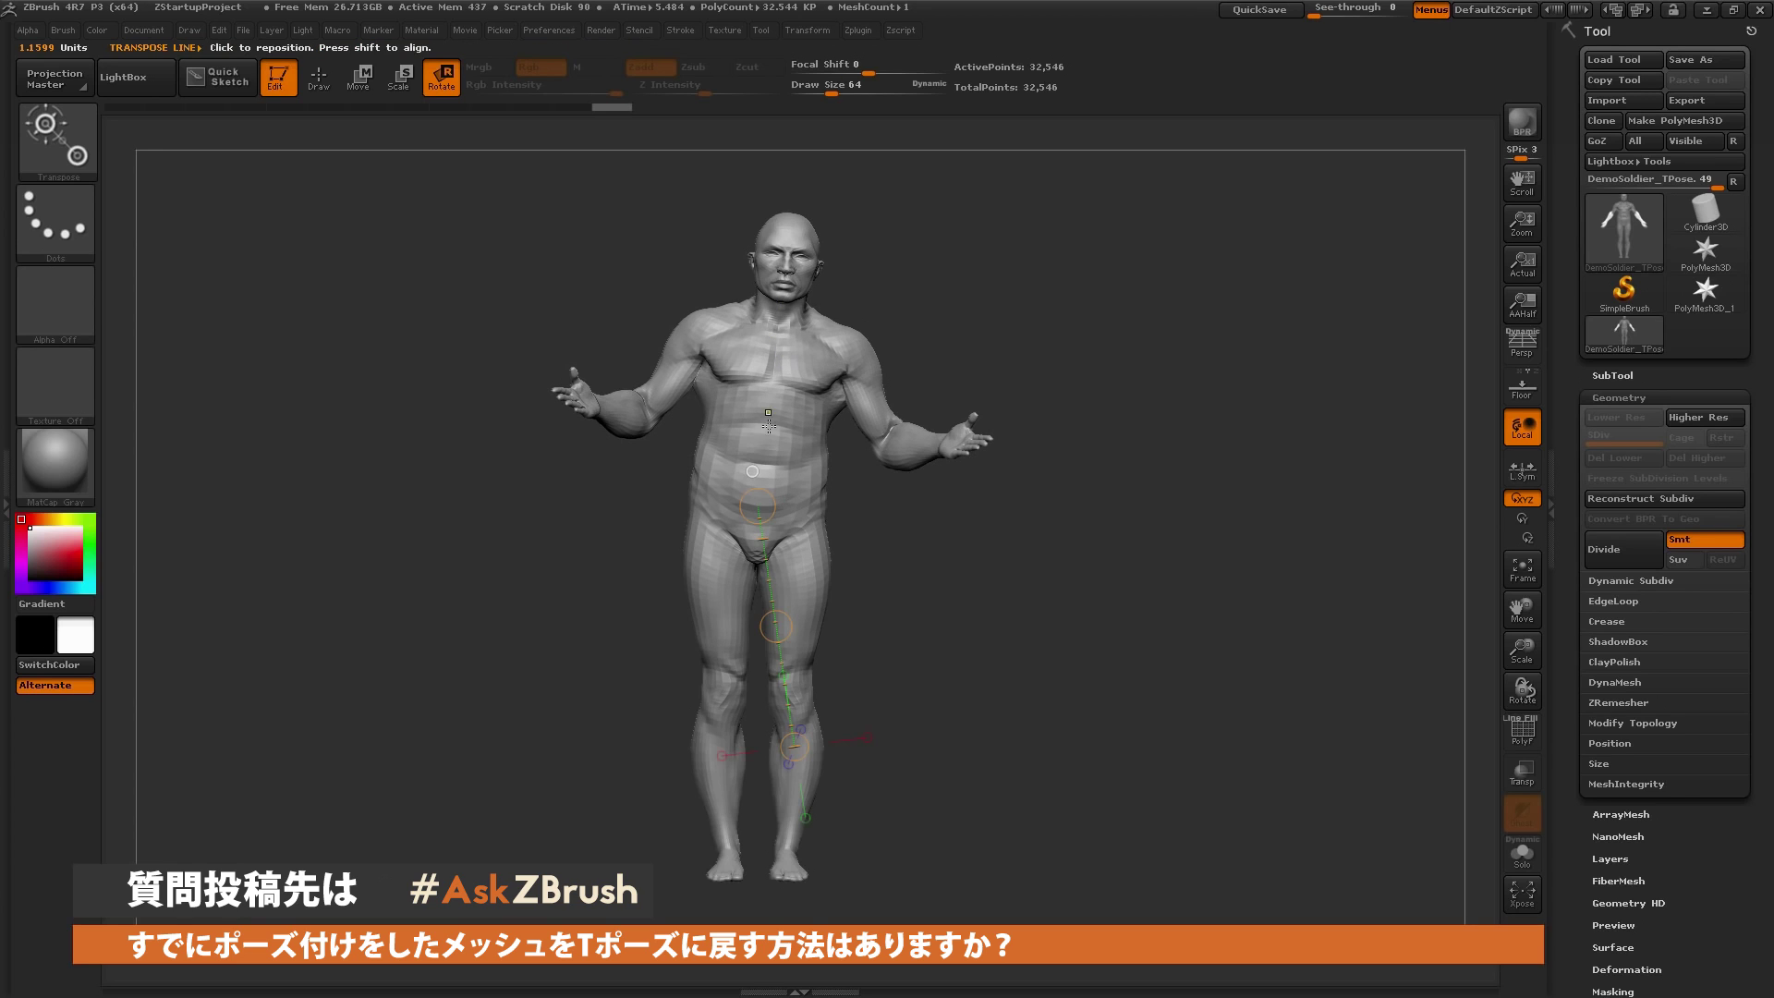
# Mask the lower body, turn the head to one side, and return to Draw
pyautogui.keyDown('ctrl'); pyautogui.moveTo(768, 433); pyautogui.dragTo(796, 301); pyautogui.keyUp('ctrl')
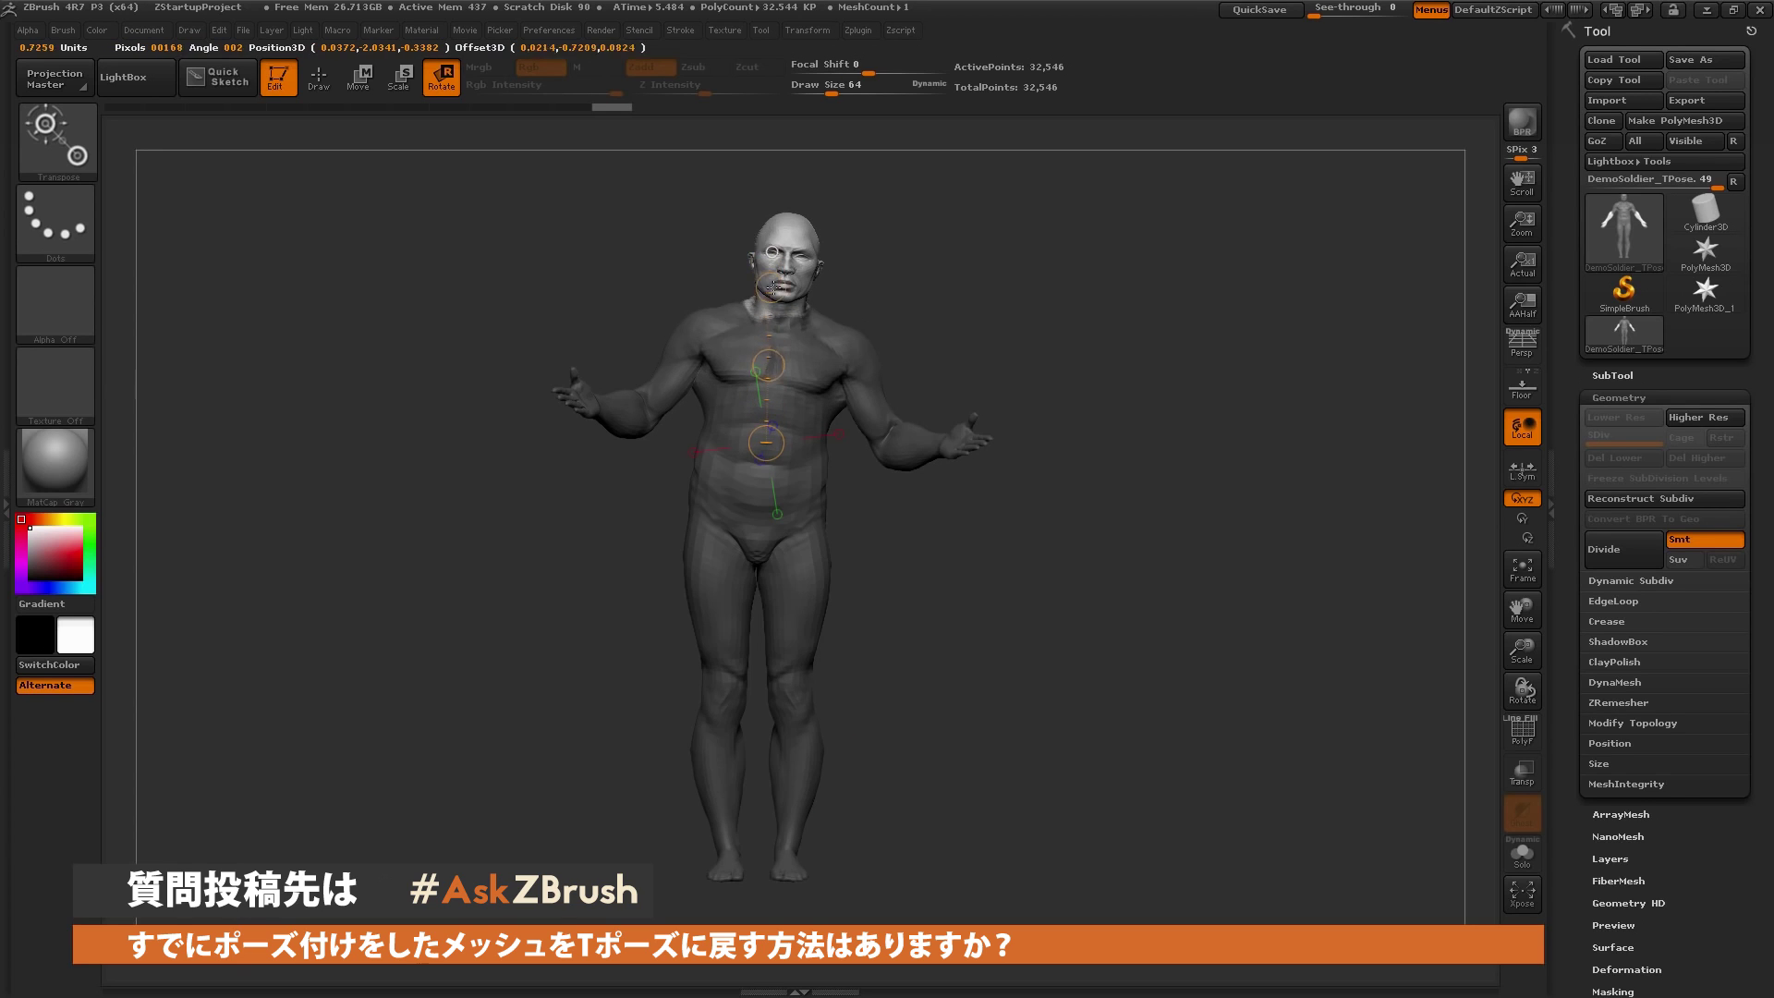
pyautogui.keyDown('ctrl'); pyautogui.moveTo(796, 302); pyautogui.dragTo(786, 255); pyautogui.keyUp('ctrl')
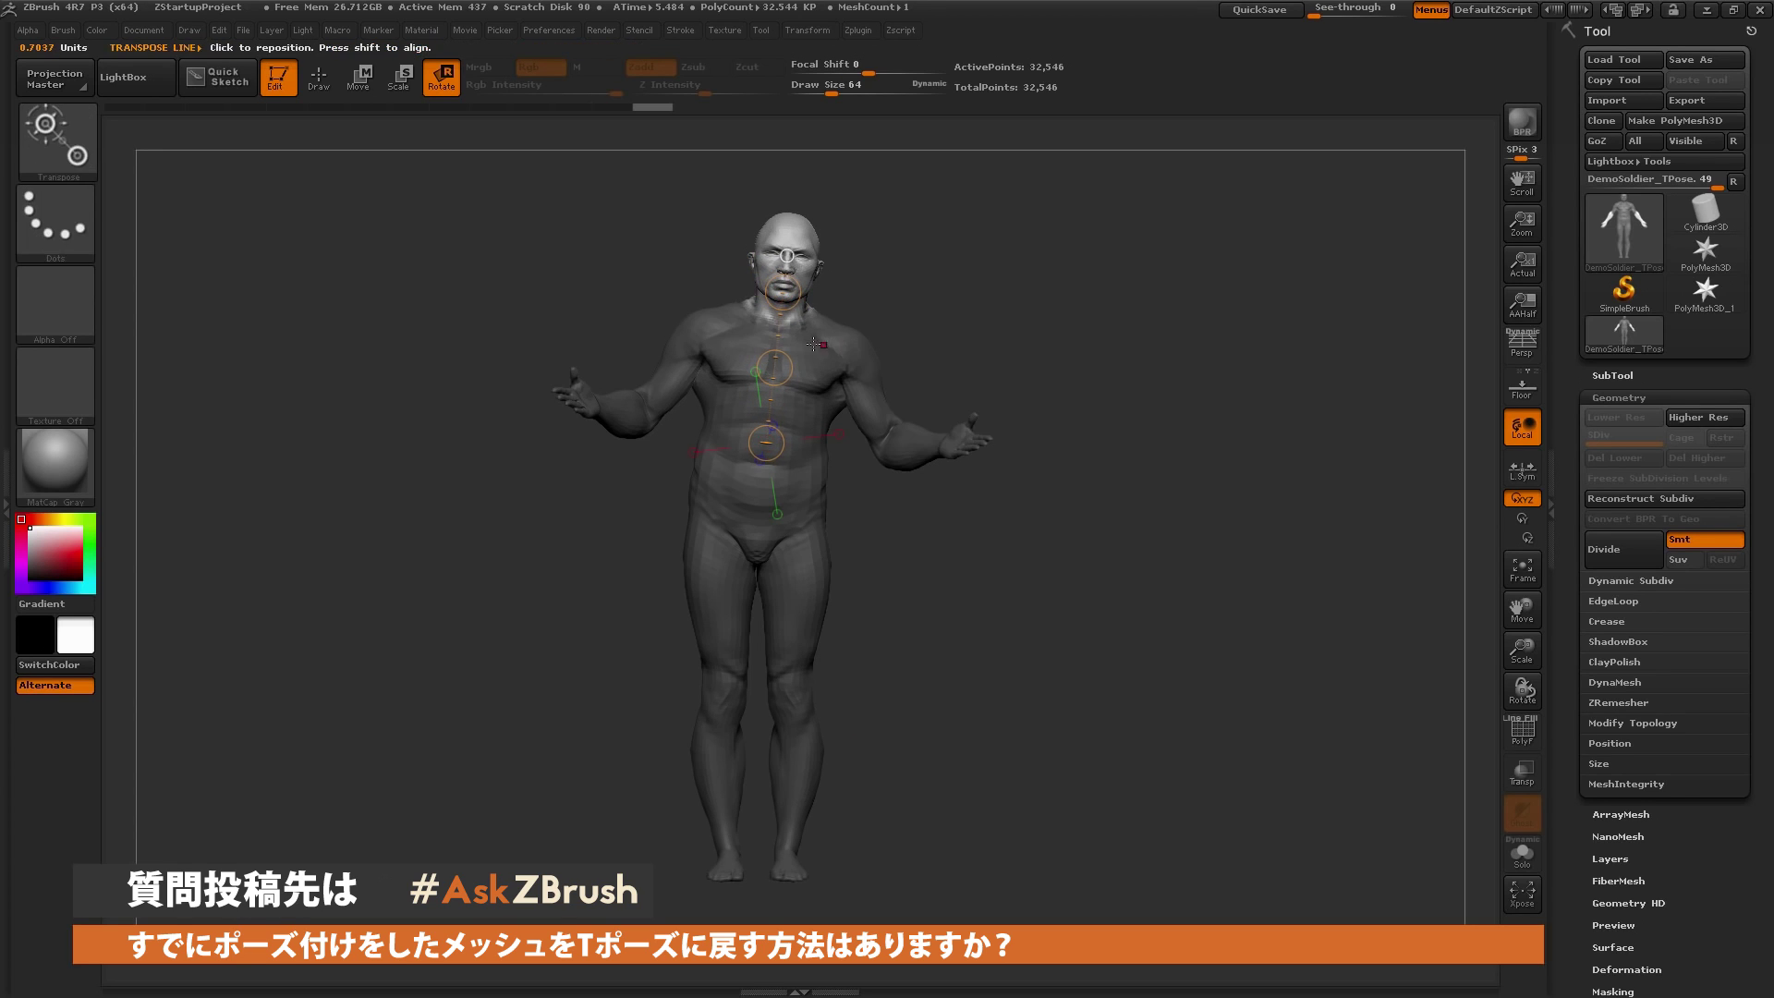
pyautogui.moveTo(794, 401); pyautogui.dragTo(763, 277)
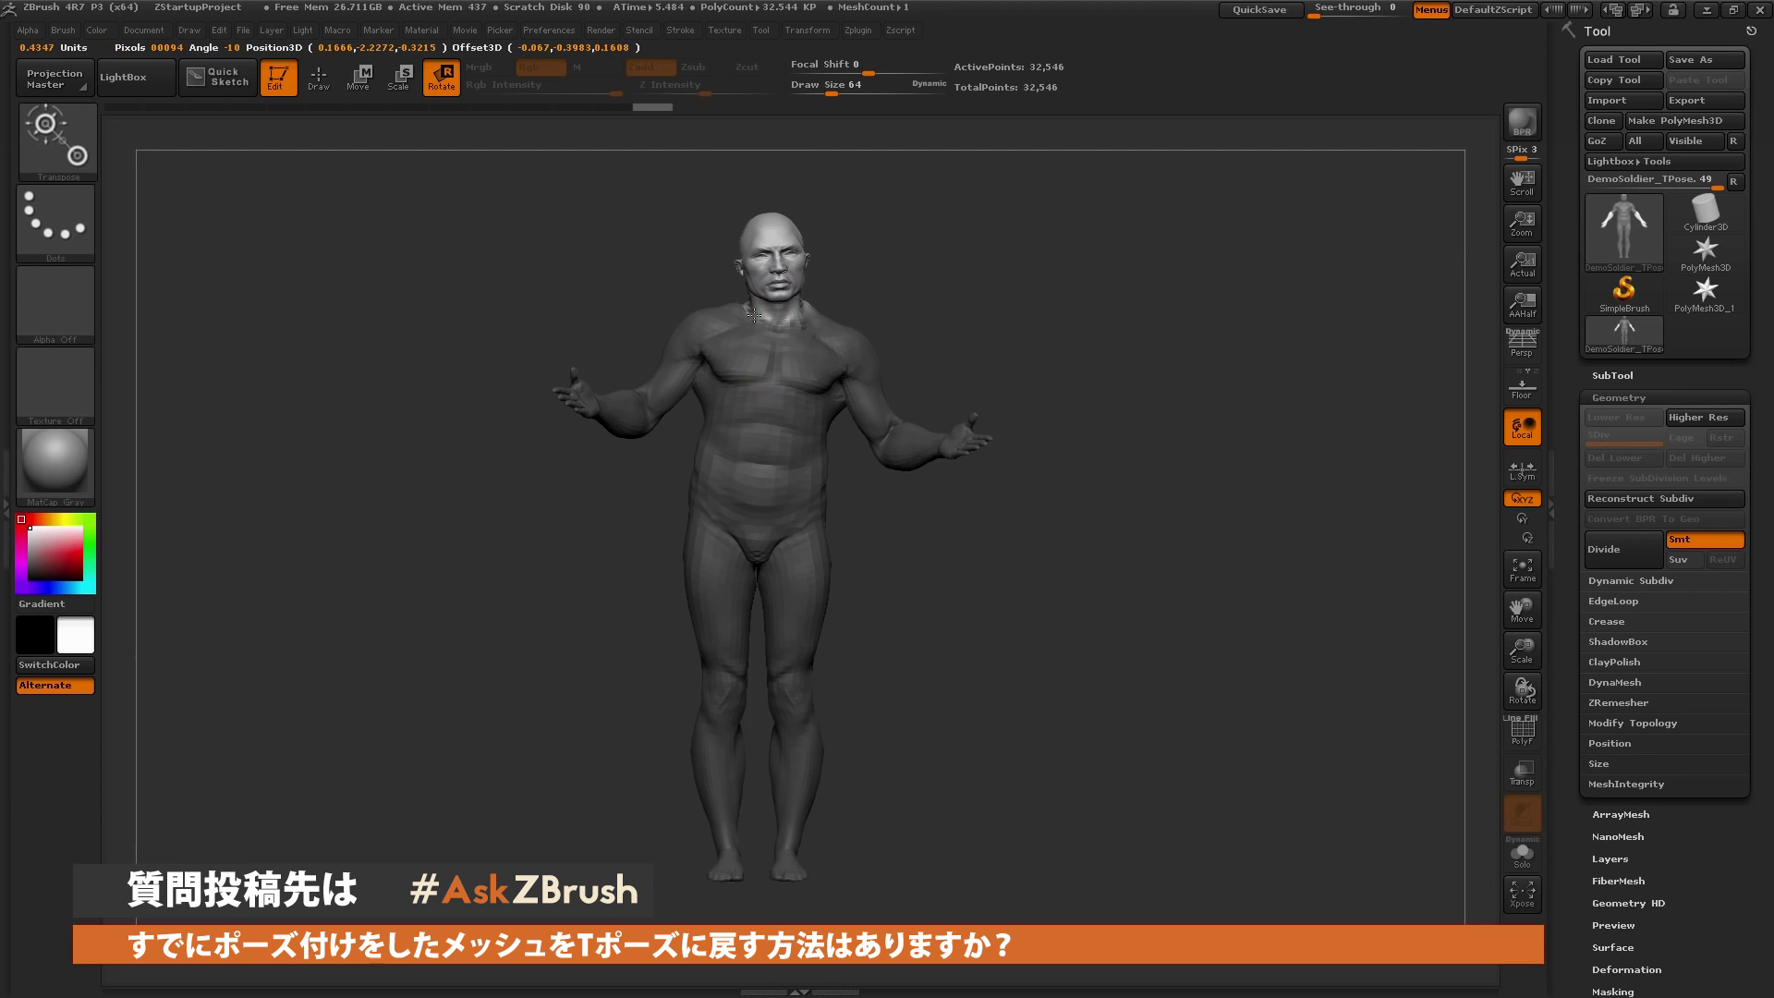
pyautogui.keyDown('ctrl'); pyautogui.click(1128, 435); pyautogui.keyUp('ctrl')
pyautogui.moveTo(1128, 435)
pyautogui.mouseDown()
pyautogui.moveTo(1133, 525)
pyautogui.moveTo(933, 517)
pyautogui.mouseUp()
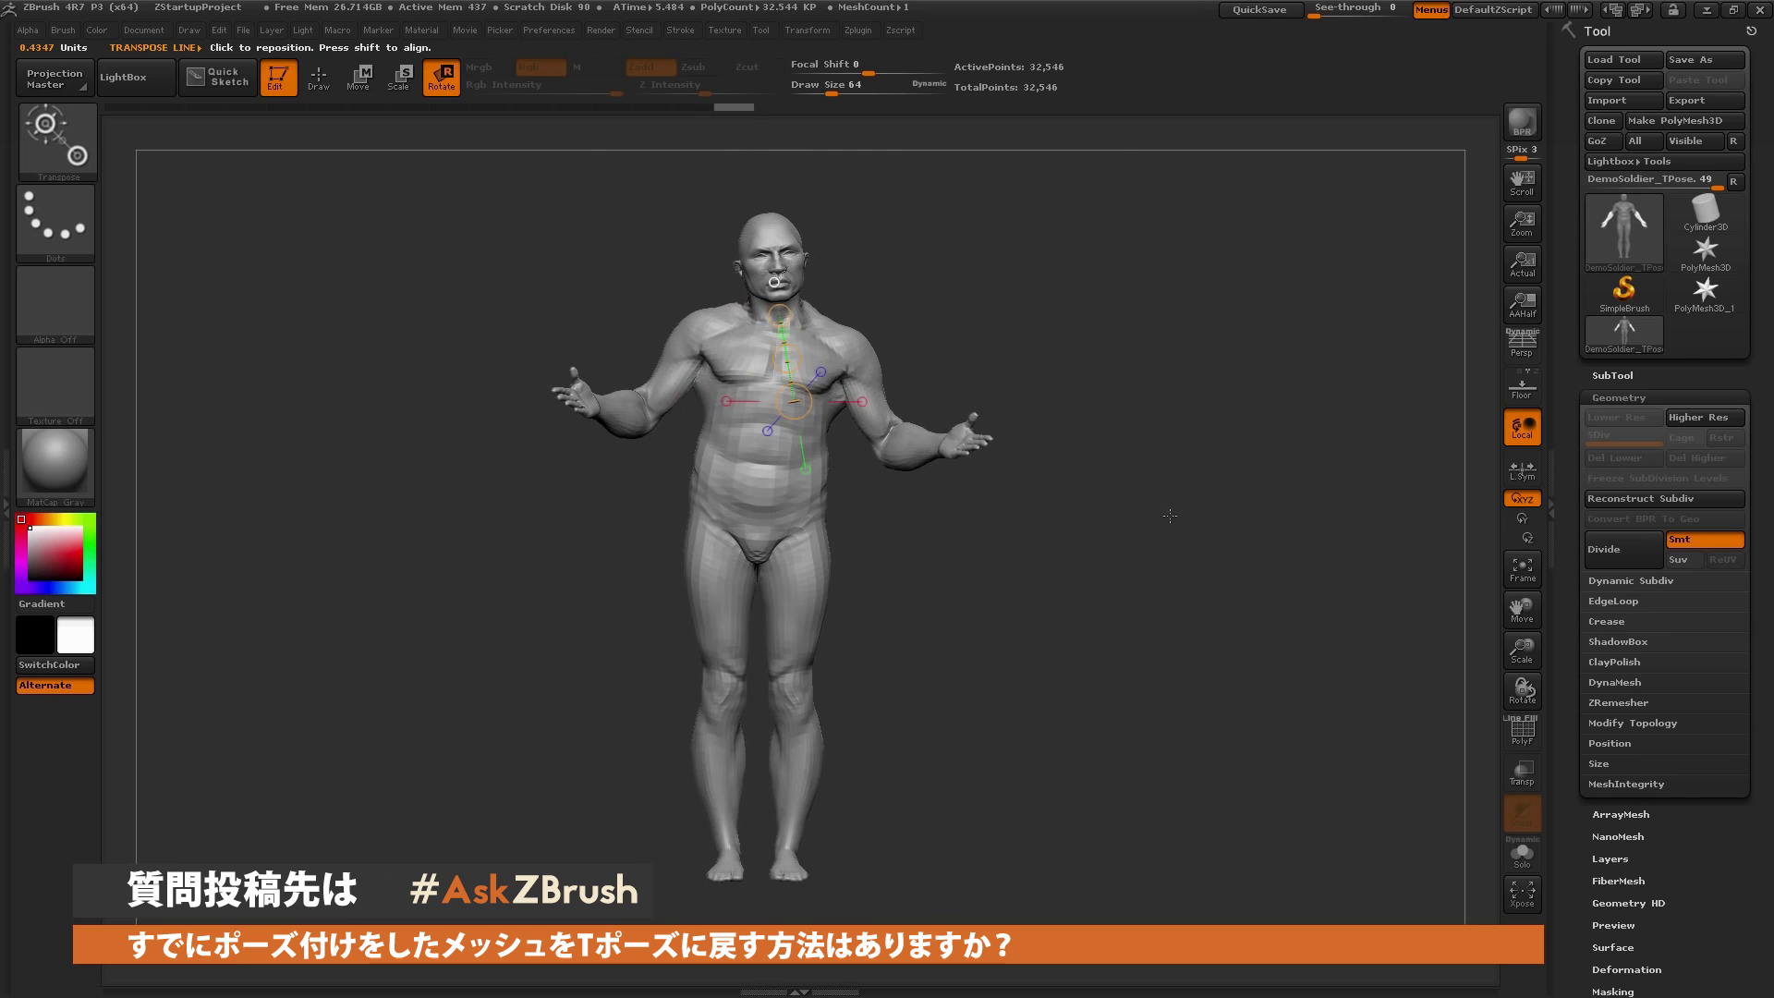
pyautogui.click(328, 87)
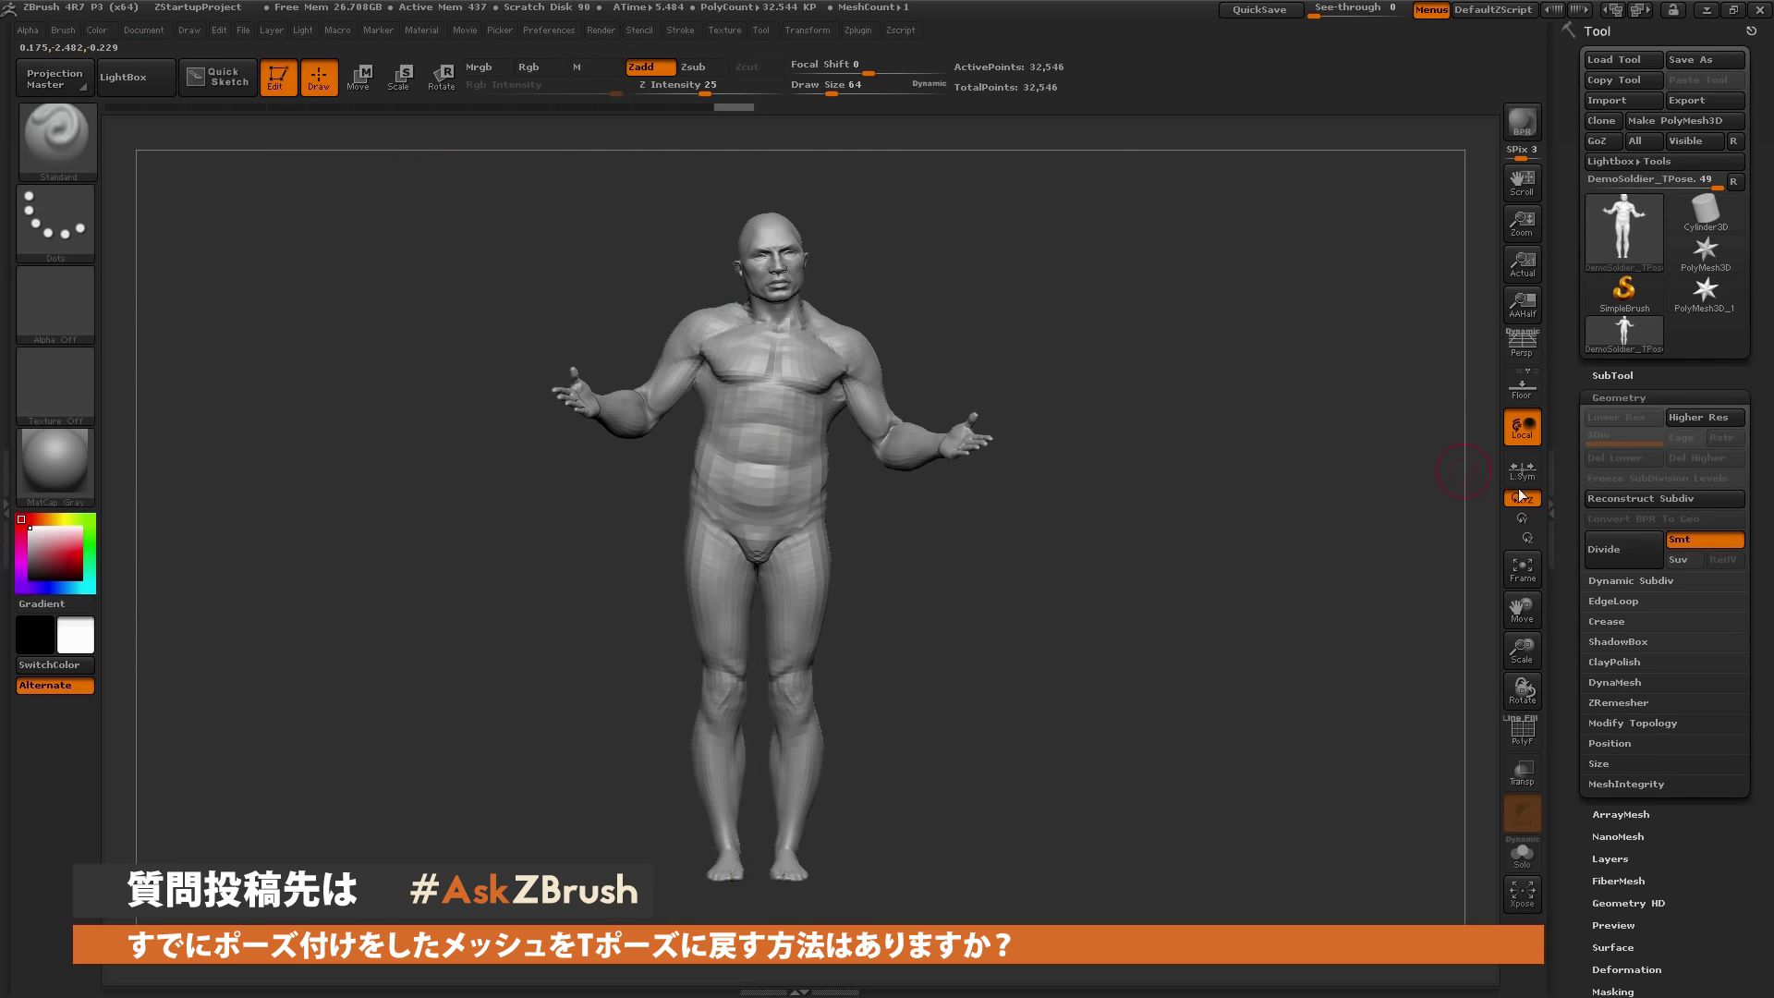
# Subdivide the posed mesh to SDiv 4 and select the ClayBuildup brush
pyautogui.doubleClick(1611, 555)
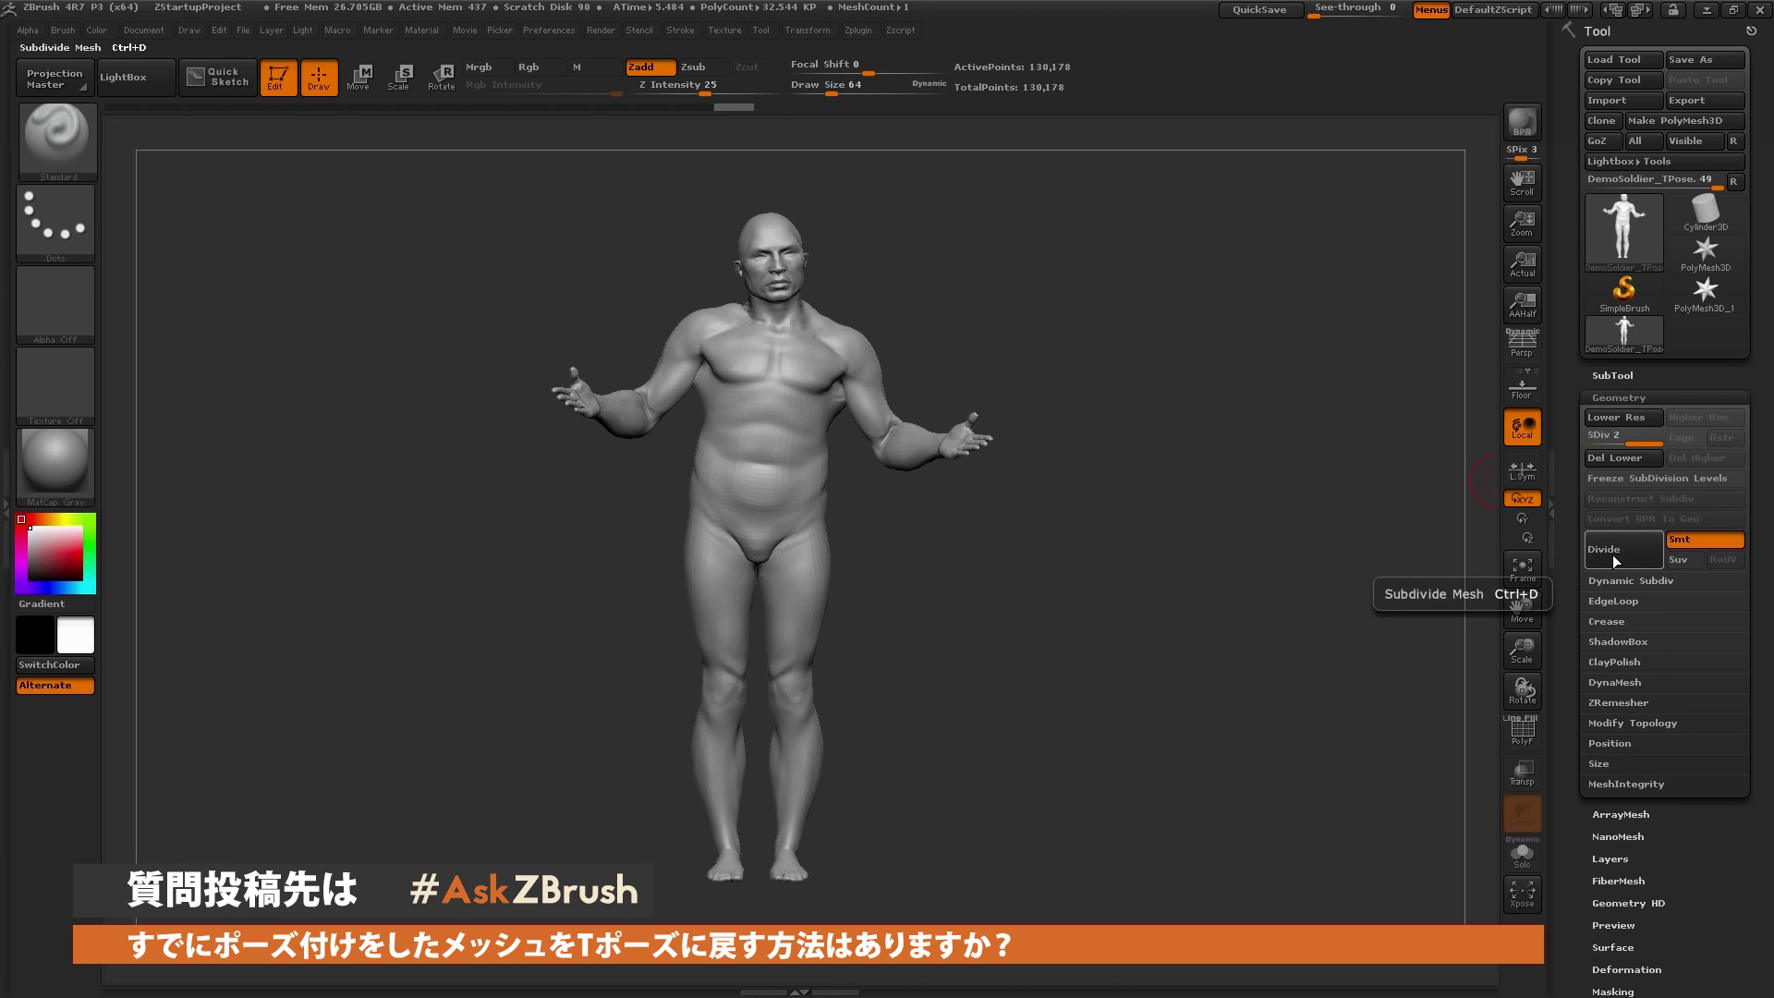
pyautogui.click(1649, 560)
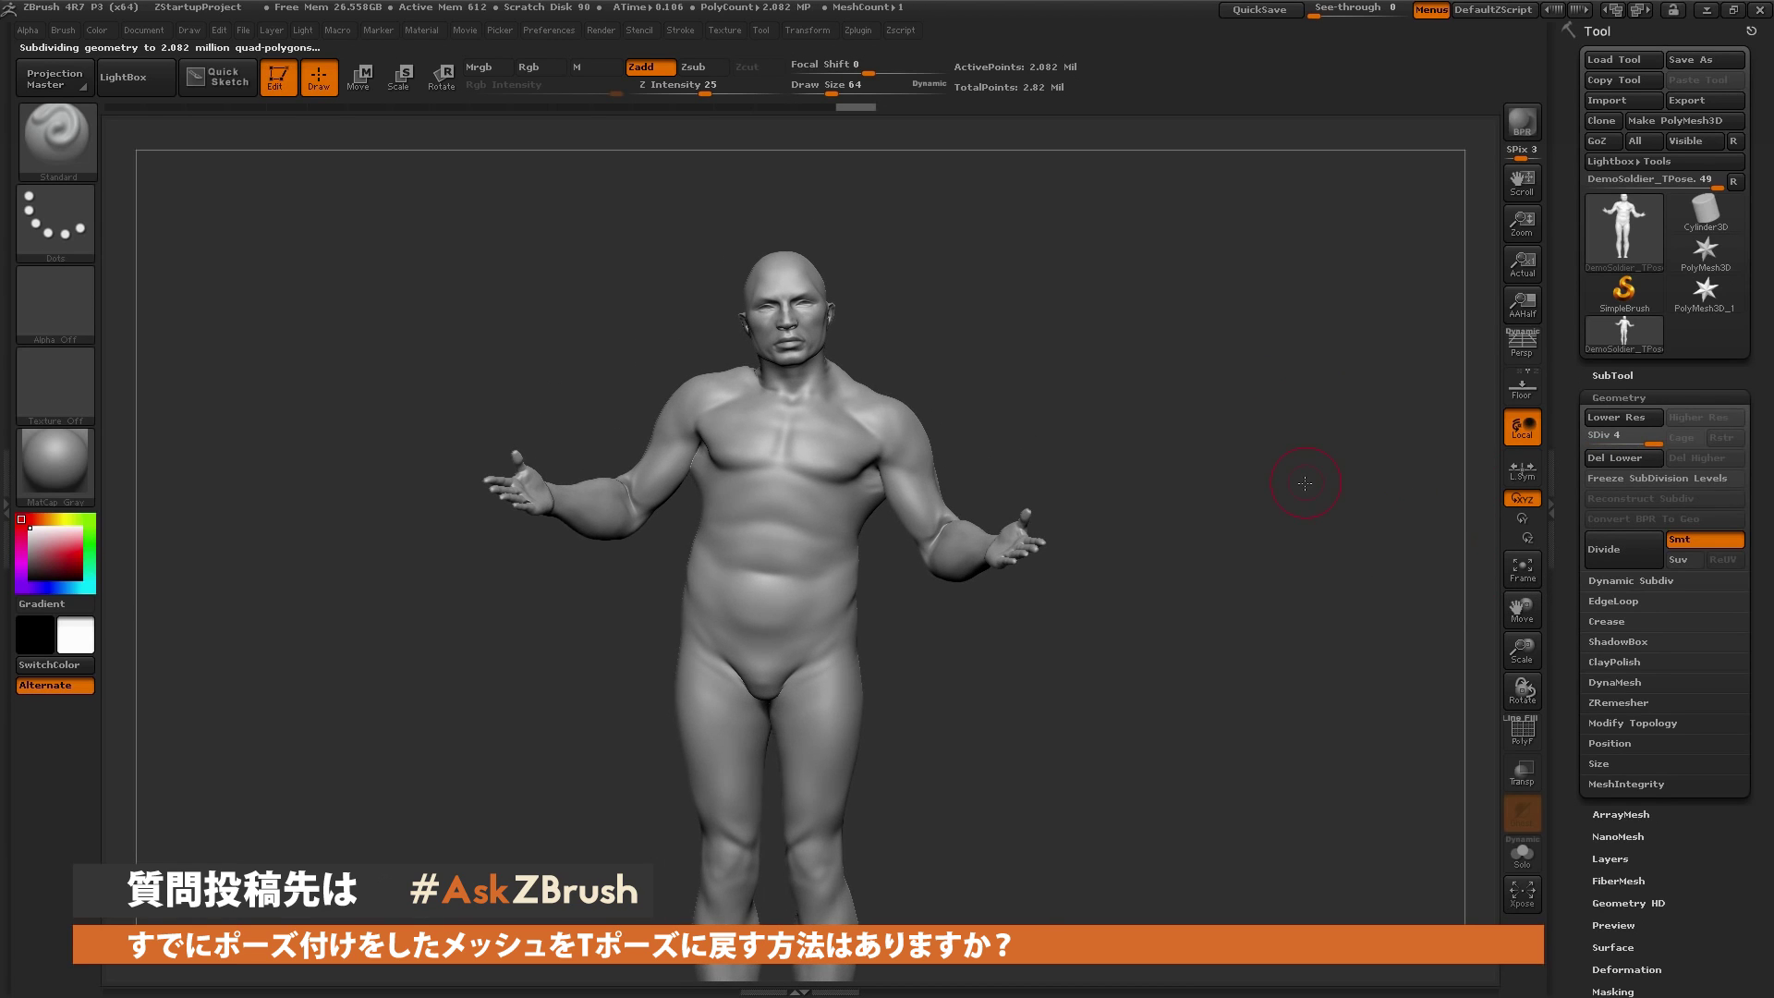
pyautogui.press('b')
pyautogui.press('c')
pyautogui.press('b')
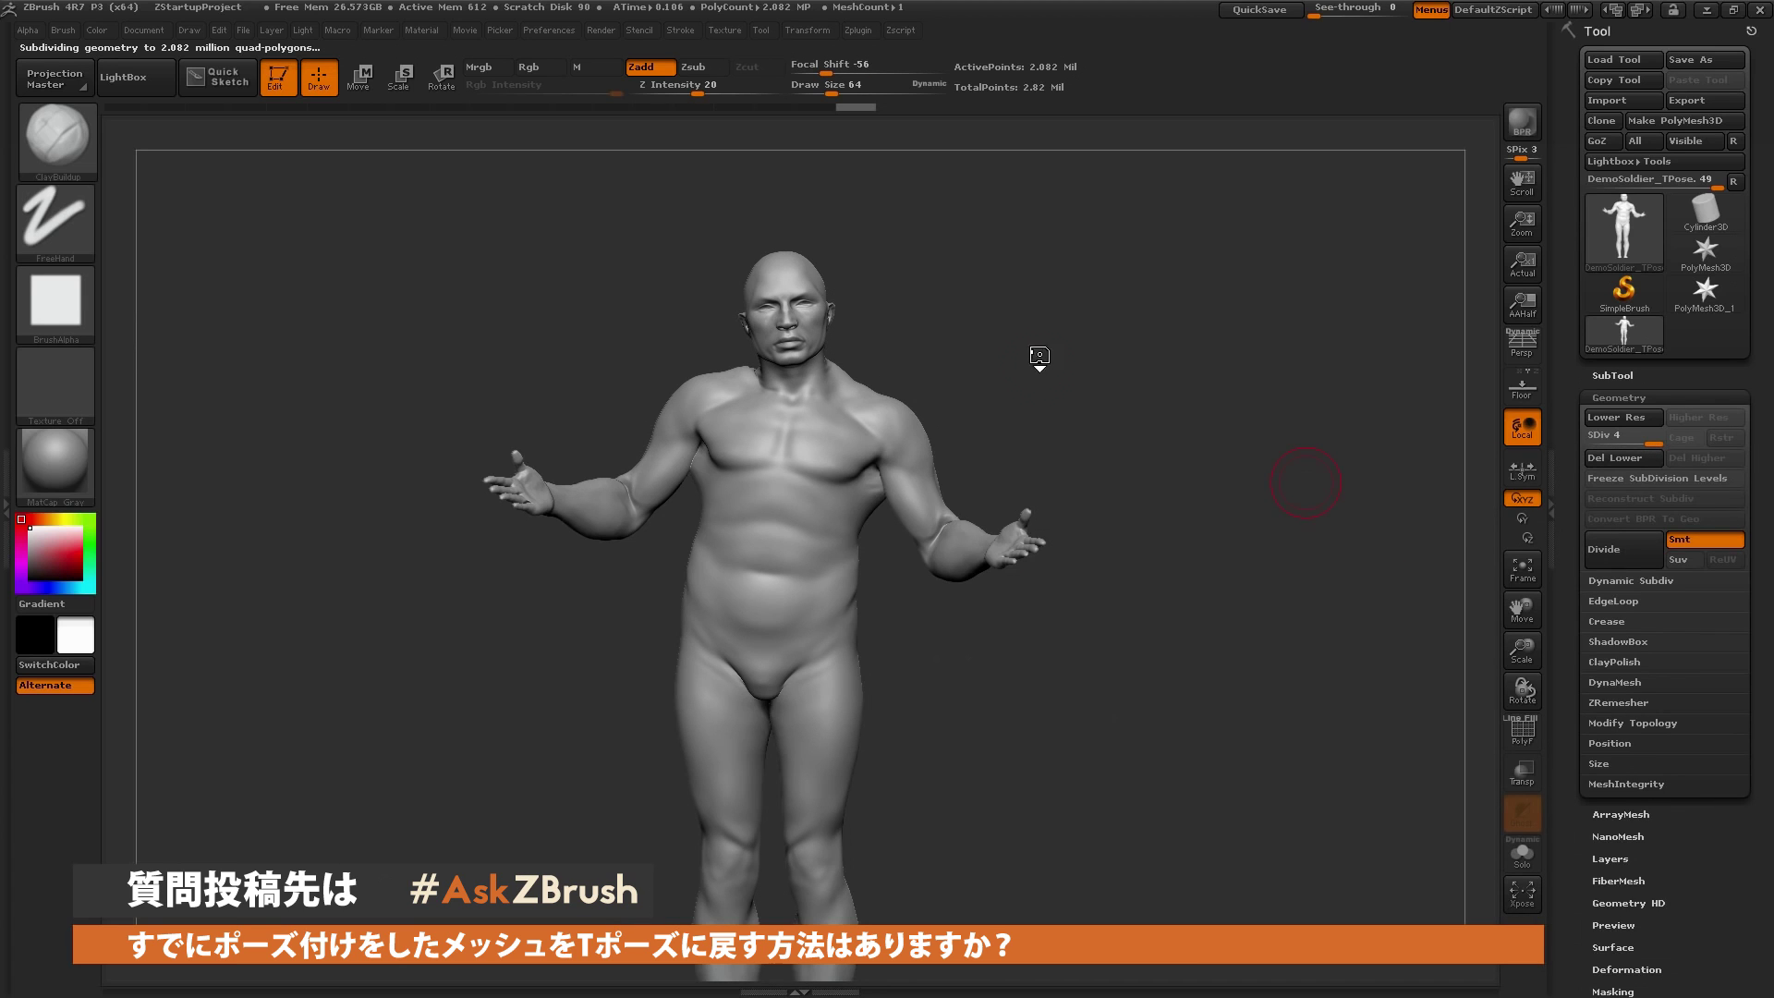
# Sculpt clay detail on the chest and shoulder at Draw Size 39, then drop to SDiv 1
pyautogui.press('space')
pyautogui.moveTo(1072, 398); pyautogui.dragTo(862, 397)
pyautogui.moveTo(845, 464)
pyautogui.mouseDown()
pyautogui.moveTo(799, 455)
pyautogui.moveTo(850, 466)
pyautogui.moveTo(827, 471)
pyautogui.moveTo(790, 425)
pyautogui.moveTo(836, 462)
pyautogui.moveTo(850, 439)
pyautogui.moveTo(910, 457)
pyautogui.moveTo(859, 402)
pyautogui.moveTo(910, 388)
pyautogui.moveTo(923, 458)
pyautogui.moveTo(909, 409)
pyautogui.moveTo(965, 388)
pyautogui.moveTo(1109, 400)
pyautogui.moveTo(1055, 413)
pyautogui.mouseUp()
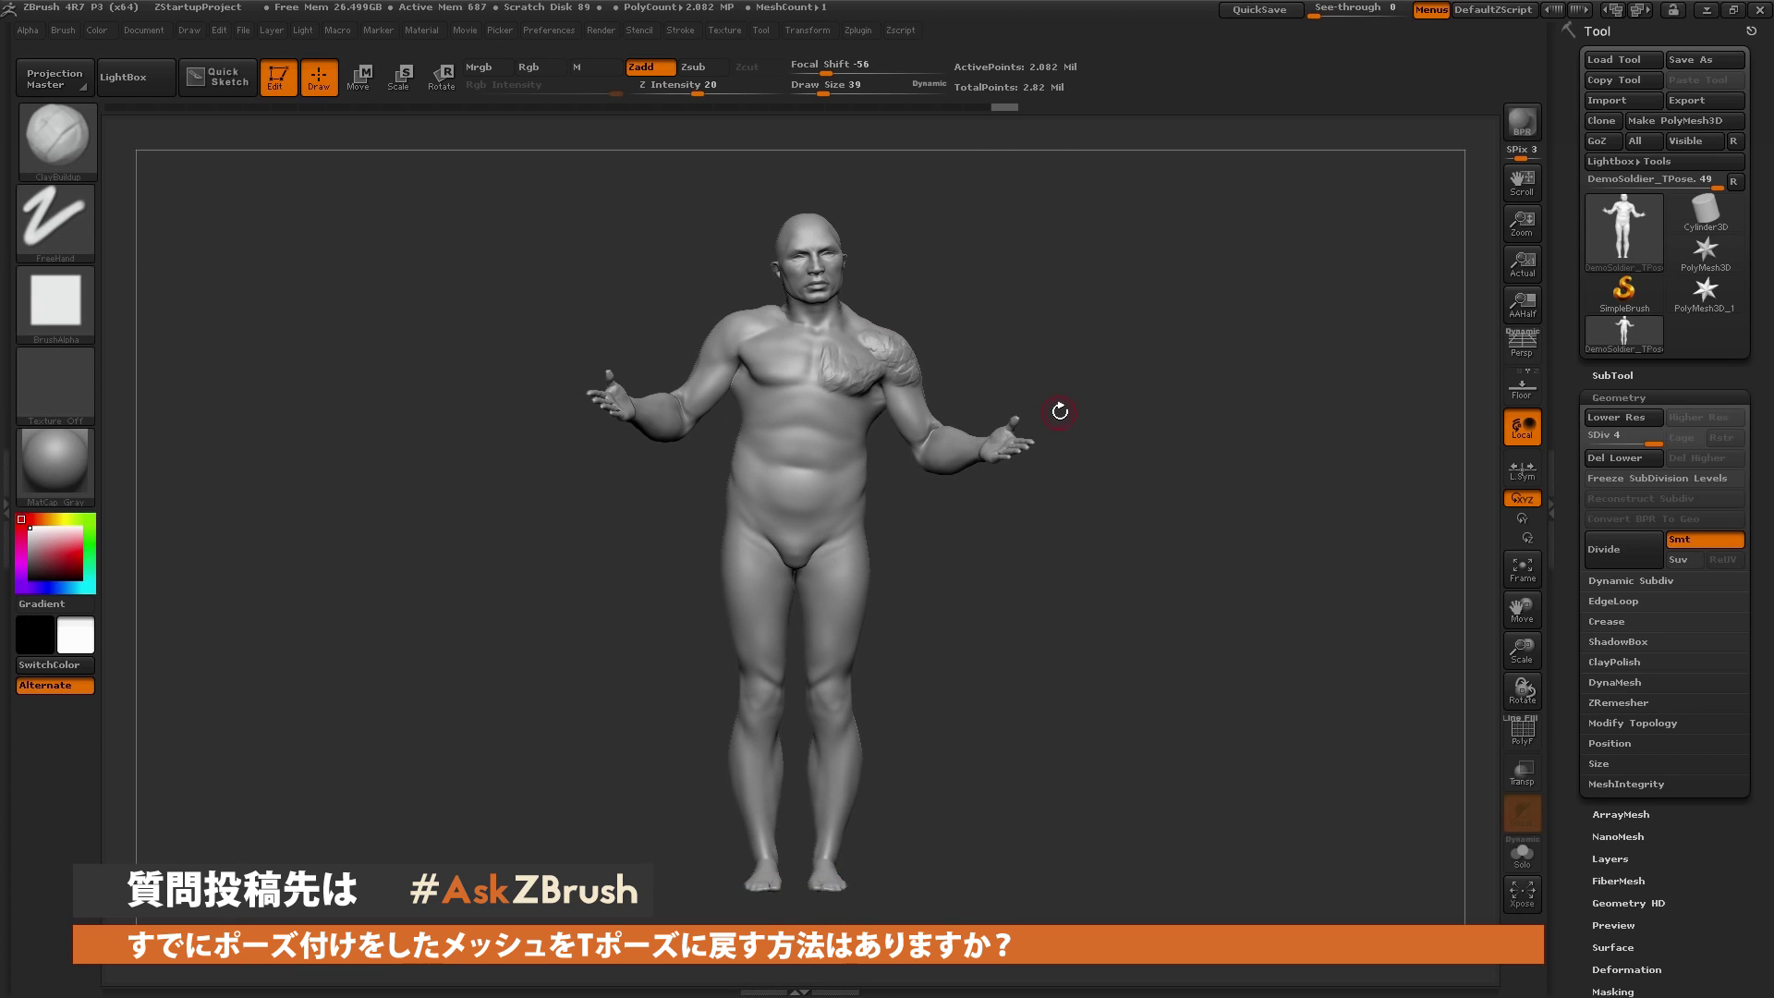
pyautogui.click(1580, 439)
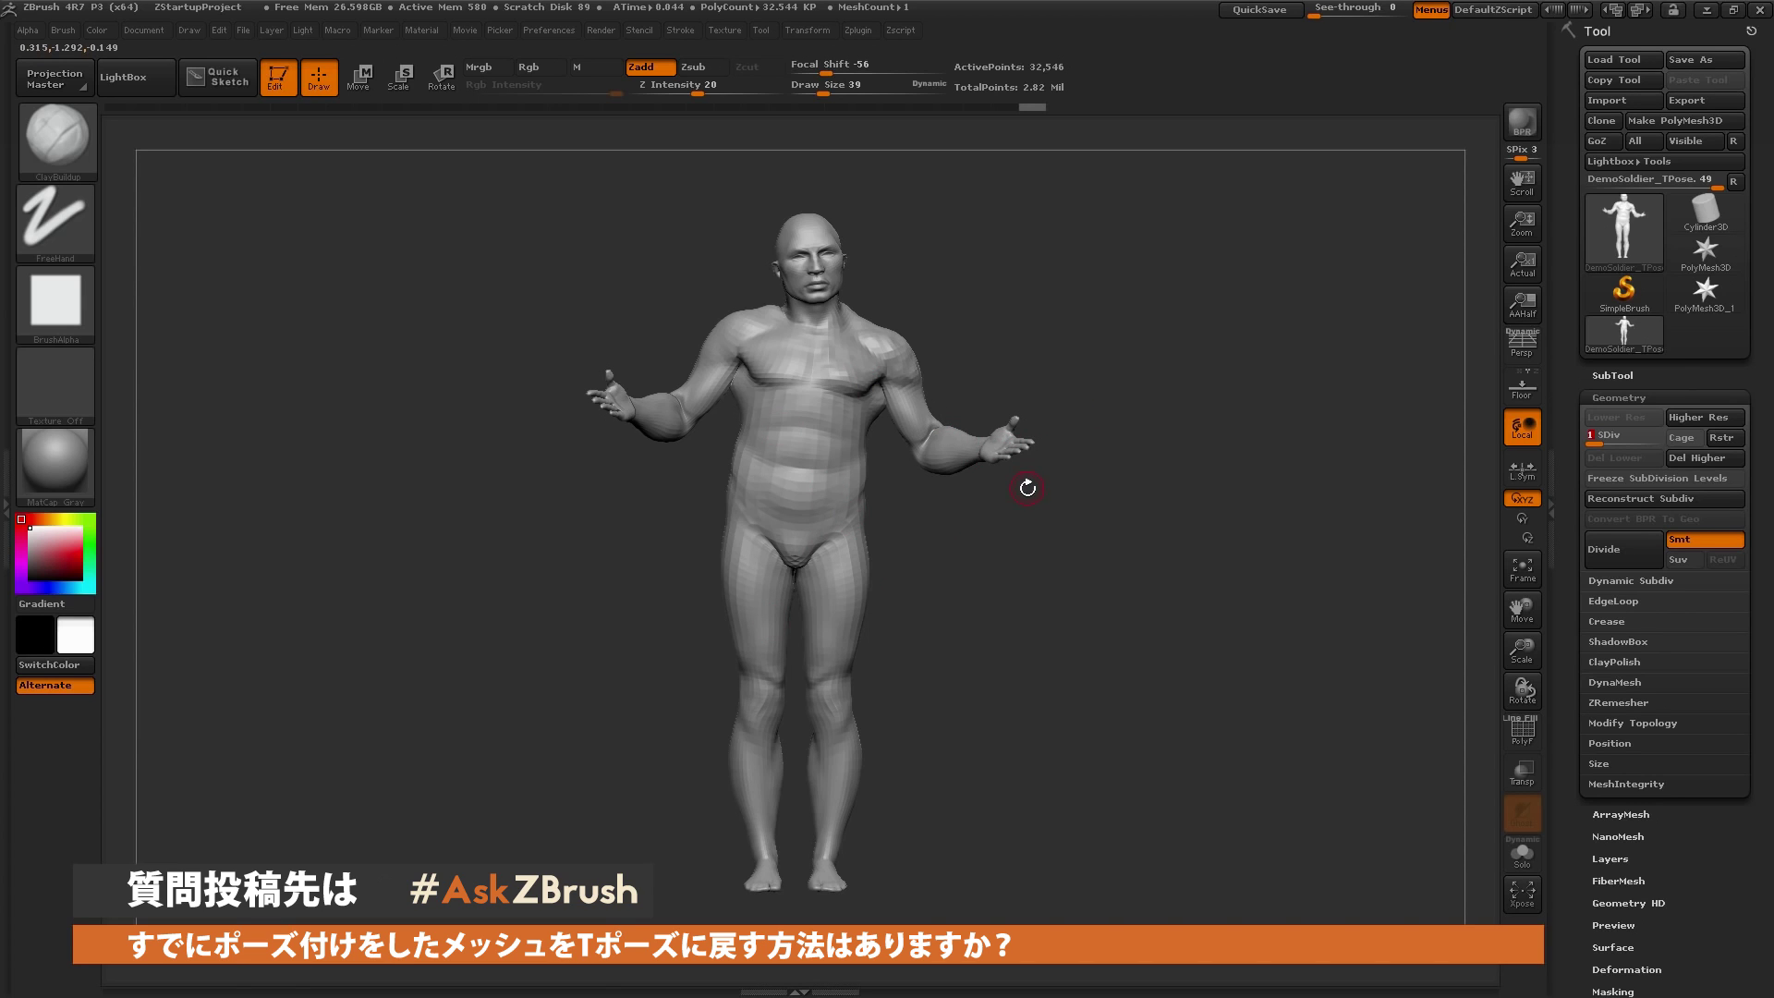
# Export the posed mesh as DemoSoldier_Quickpose.obj in the TPose folder
pyautogui.click(1694, 102)
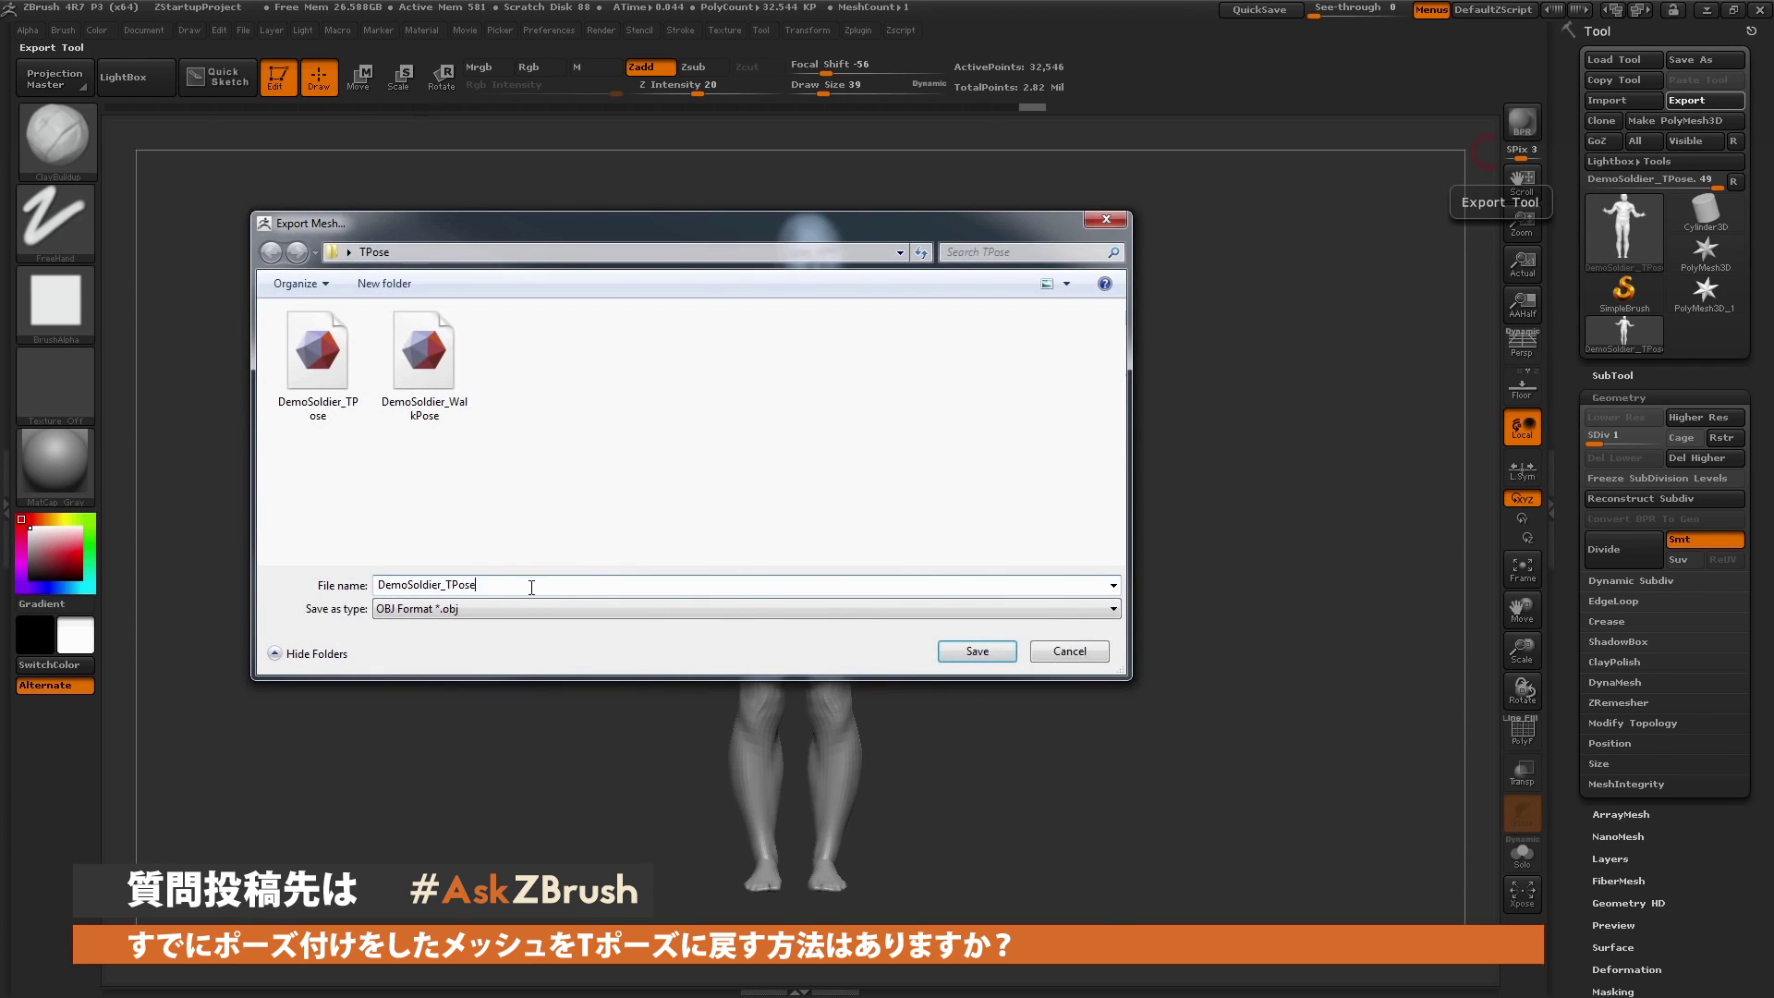
pyautogui.moveTo(441, 584); pyautogui.dragTo(510, 586)
pyautogui.press('BackSpace')
pyautogui.write('Quickp')
pyautogui.press('Return')
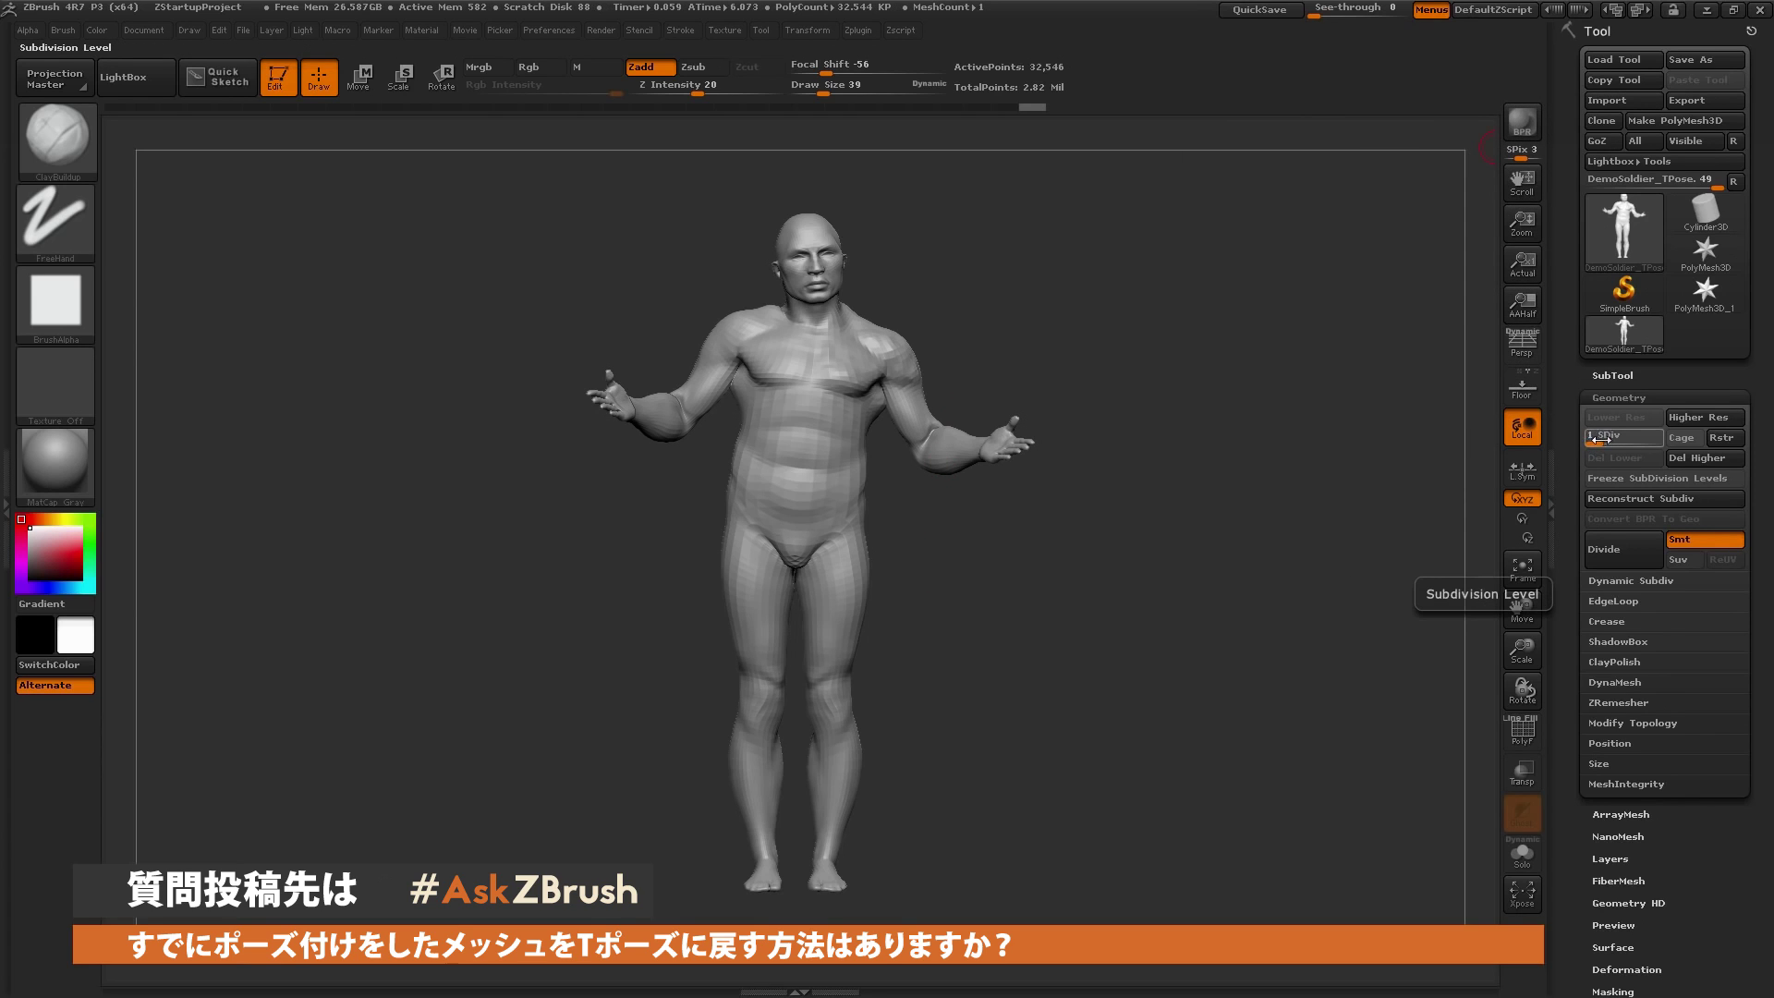
# Import DemoSoldier_TPose.obj from the TPose folder onto the level-1 mesh
pyautogui.click(1607, 101)
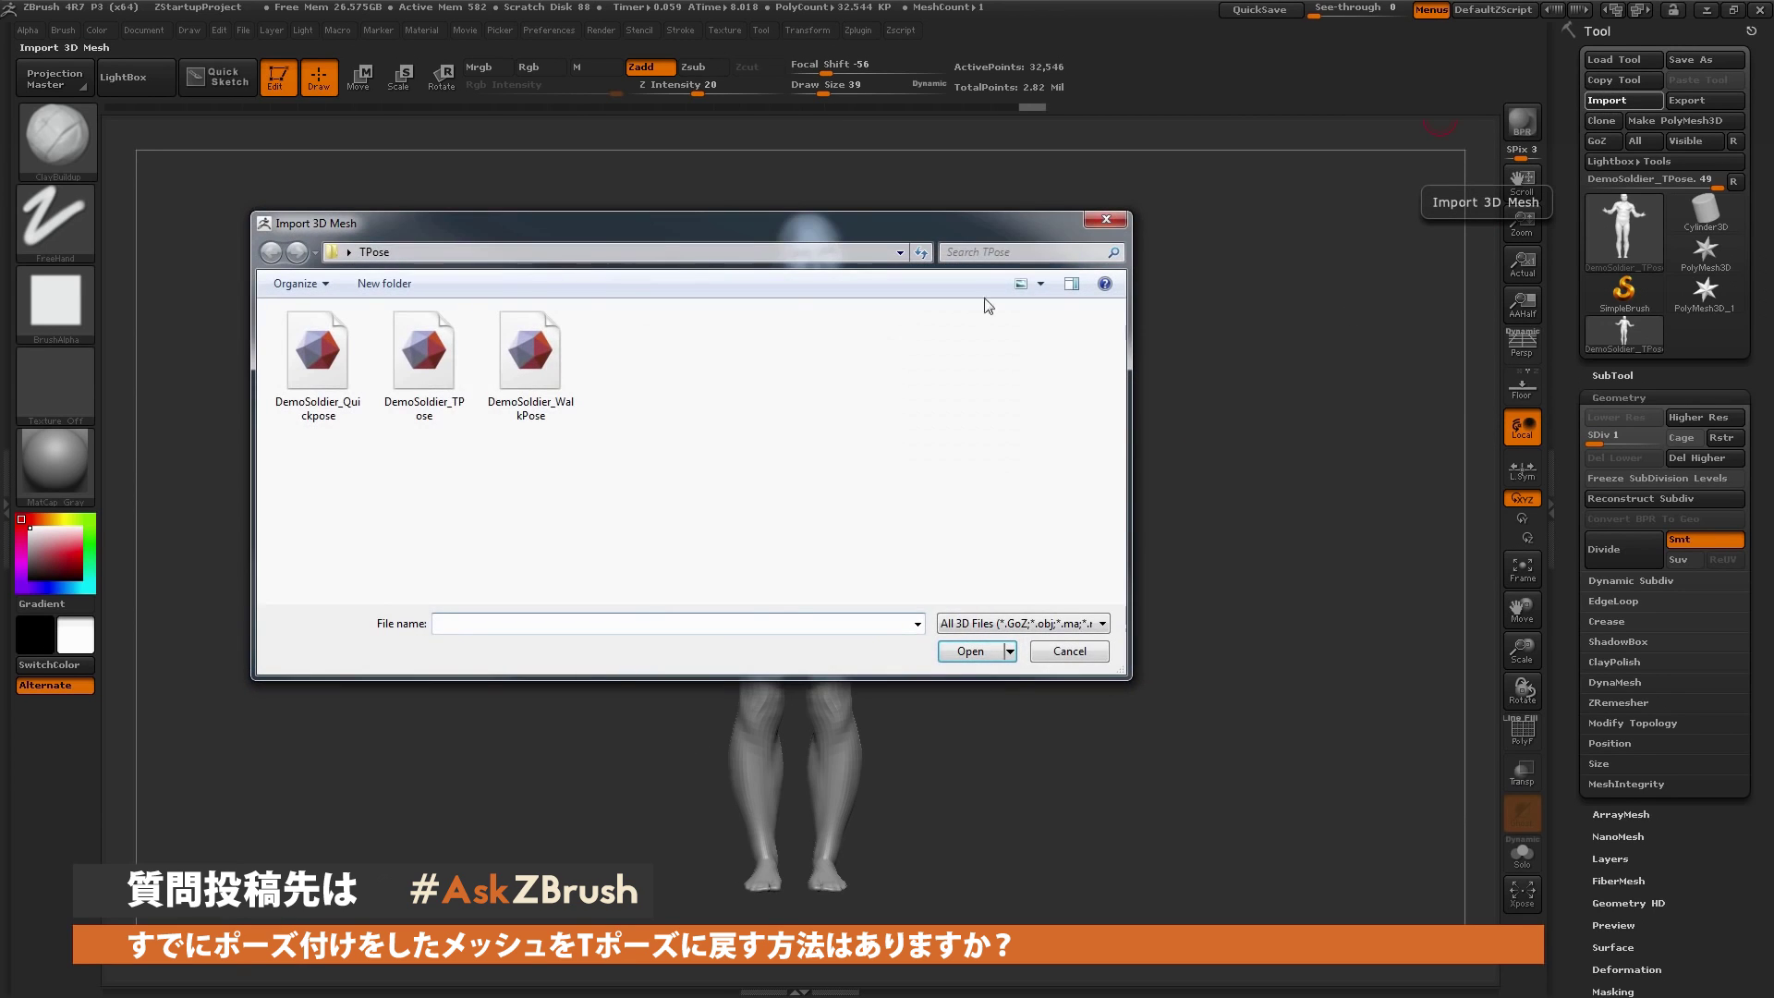
pyautogui.click(438, 383)
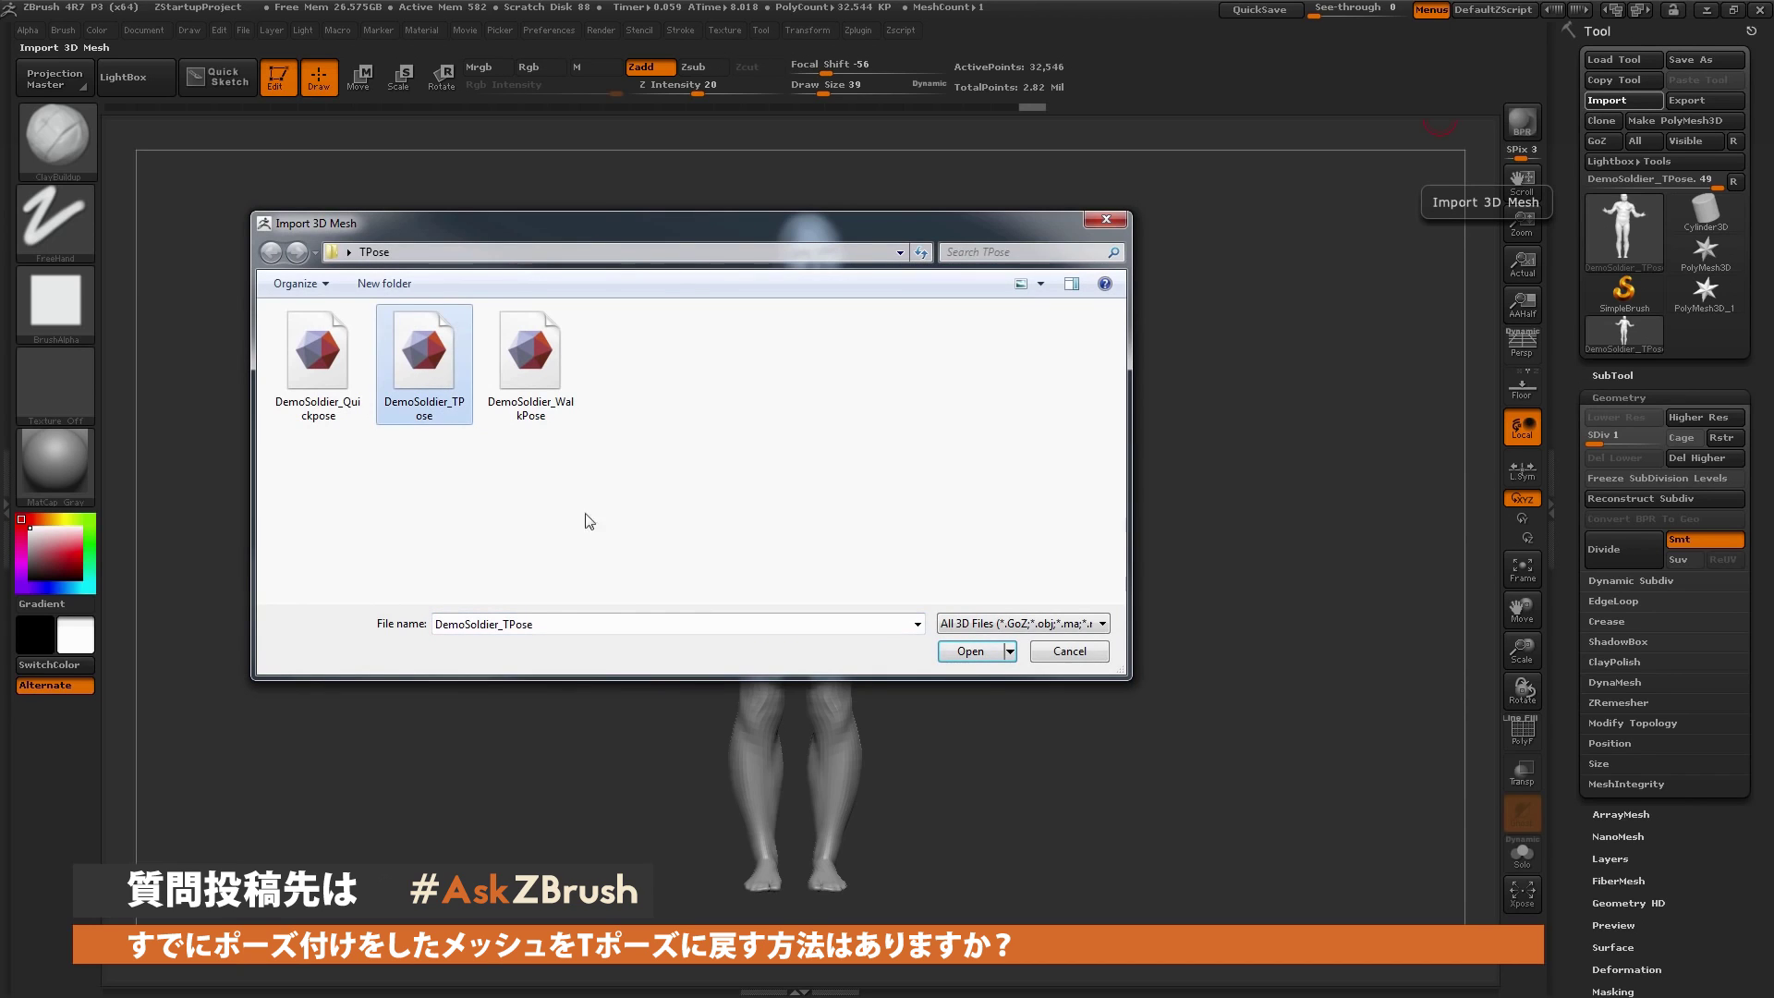
pyautogui.click(976, 655)
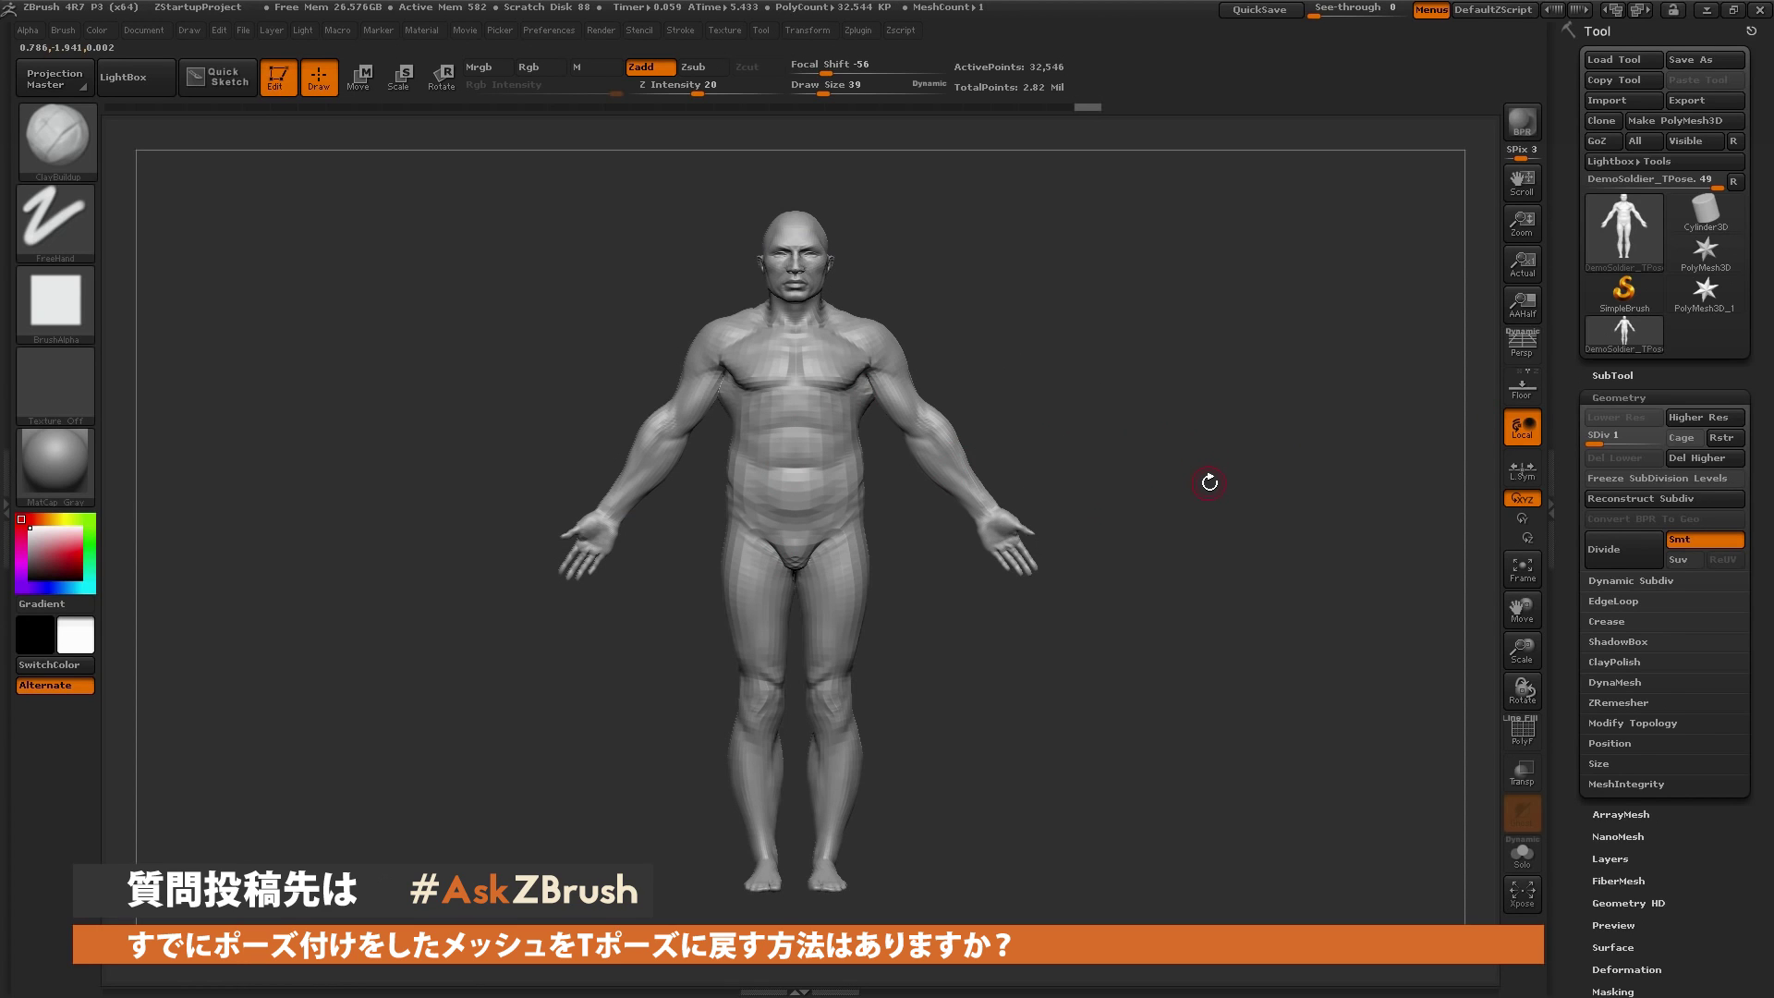
# Raise the subdivision level and smooth the cracked shoulder detail
pyautogui.moveTo(1209, 483); pyautogui.dragTo(1192, 490)
pyautogui.moveTo(1596, 445)
pyautogui.mouseDown()
pyautogui.moveTo(1630, 441)
pyautogui.moveTo(1305, 509)
pyautogui.moveTo(1268, 478)
pyautogui.mouseUp()
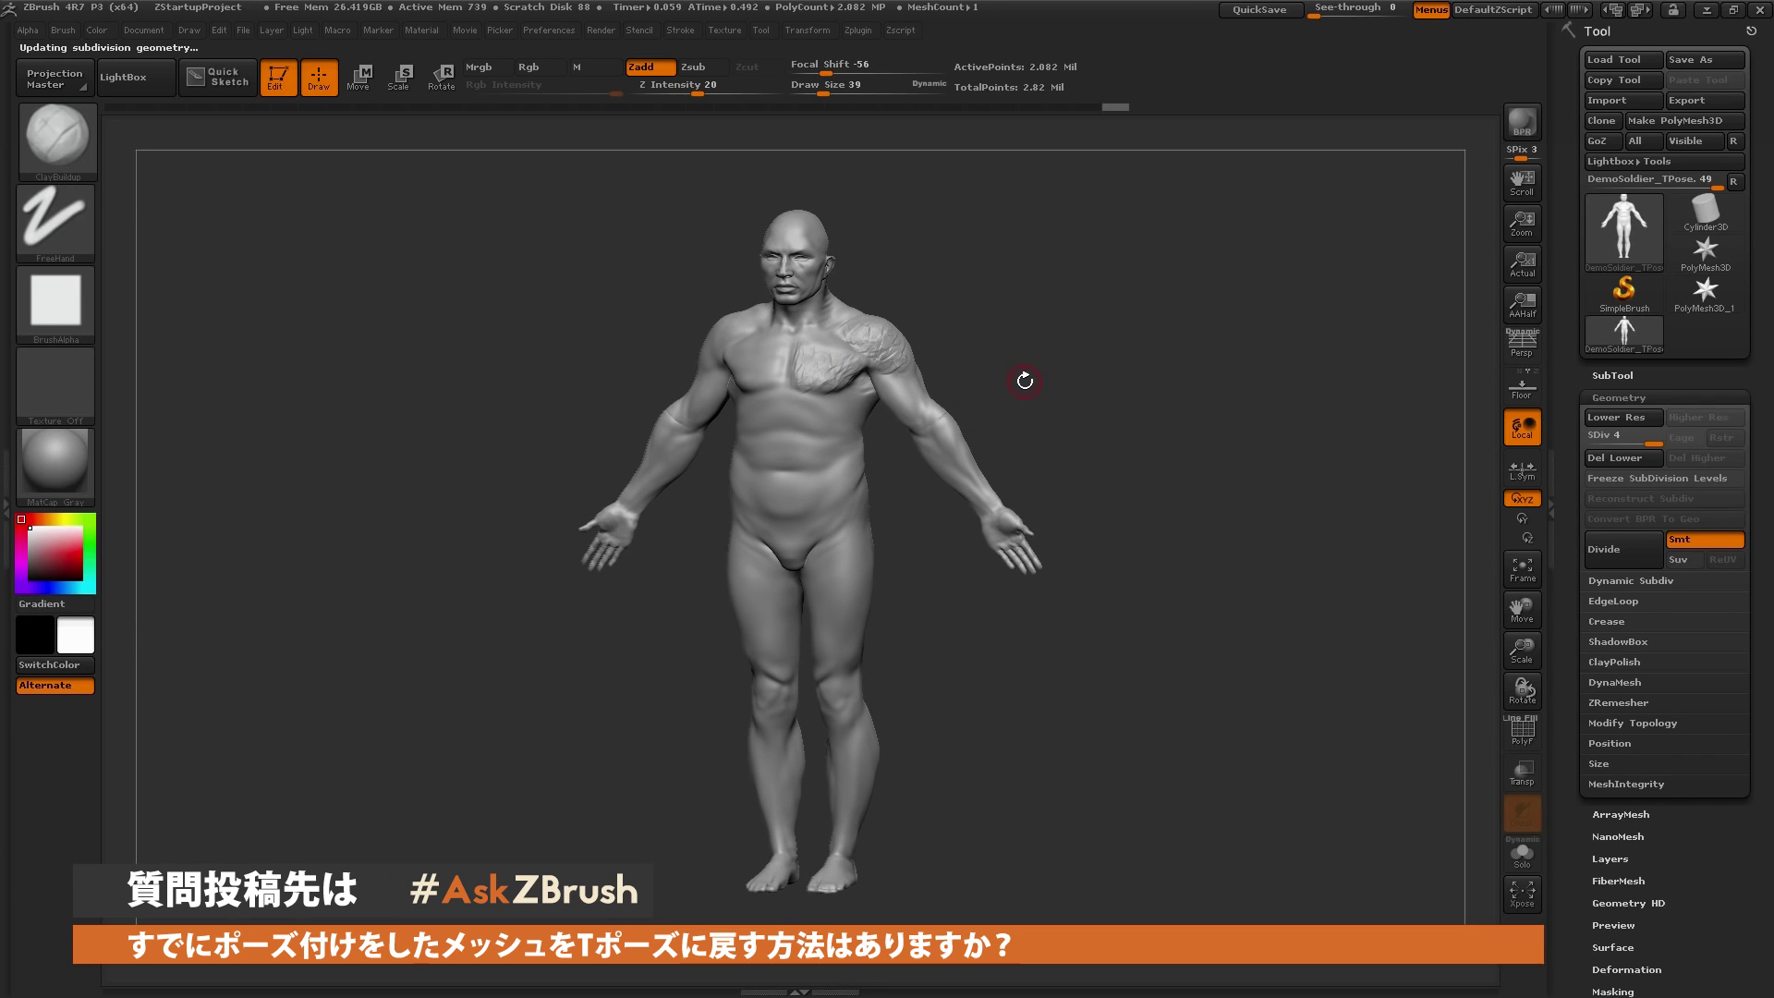
pyautogui.keyDown('shift'); pyautogui.moveTo(859, 277); pyautogui.dragTo(882, 360); pyautogui.keyUp('shift')
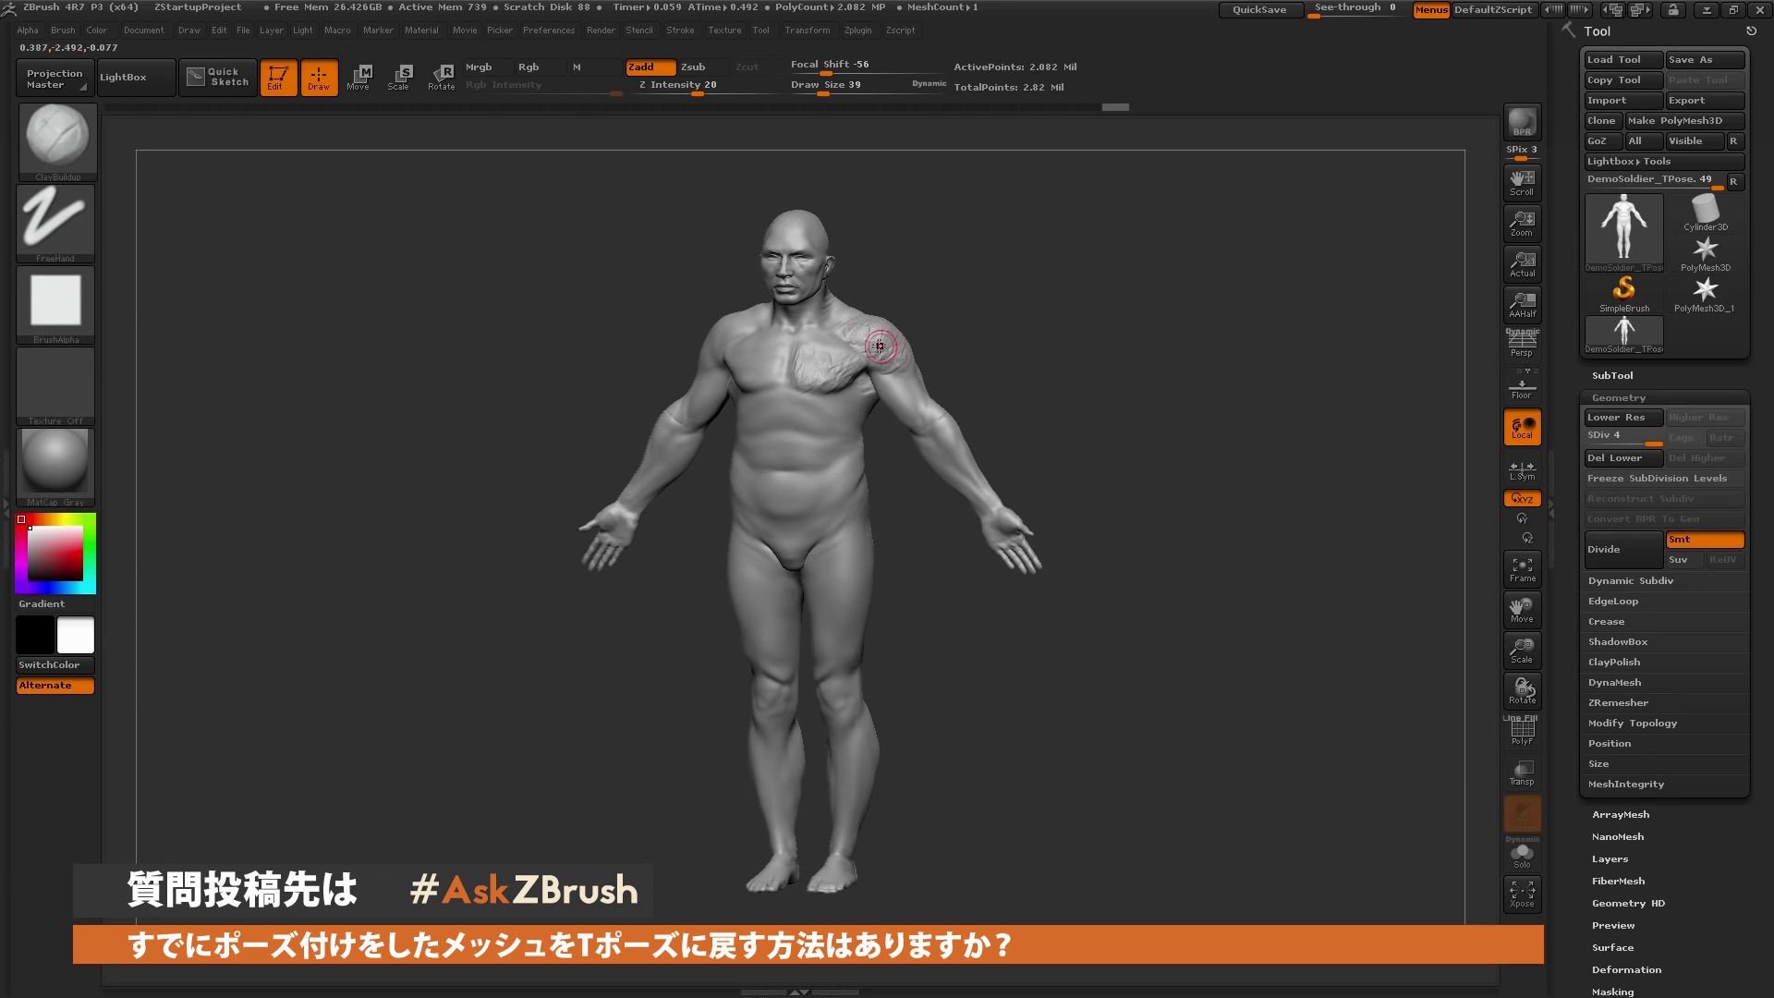
# Turn the soldier to a front view and drop it to SDiv 1
pyautogui.moveTo(955, 333); pyautogui.dragTo(1382, 277)
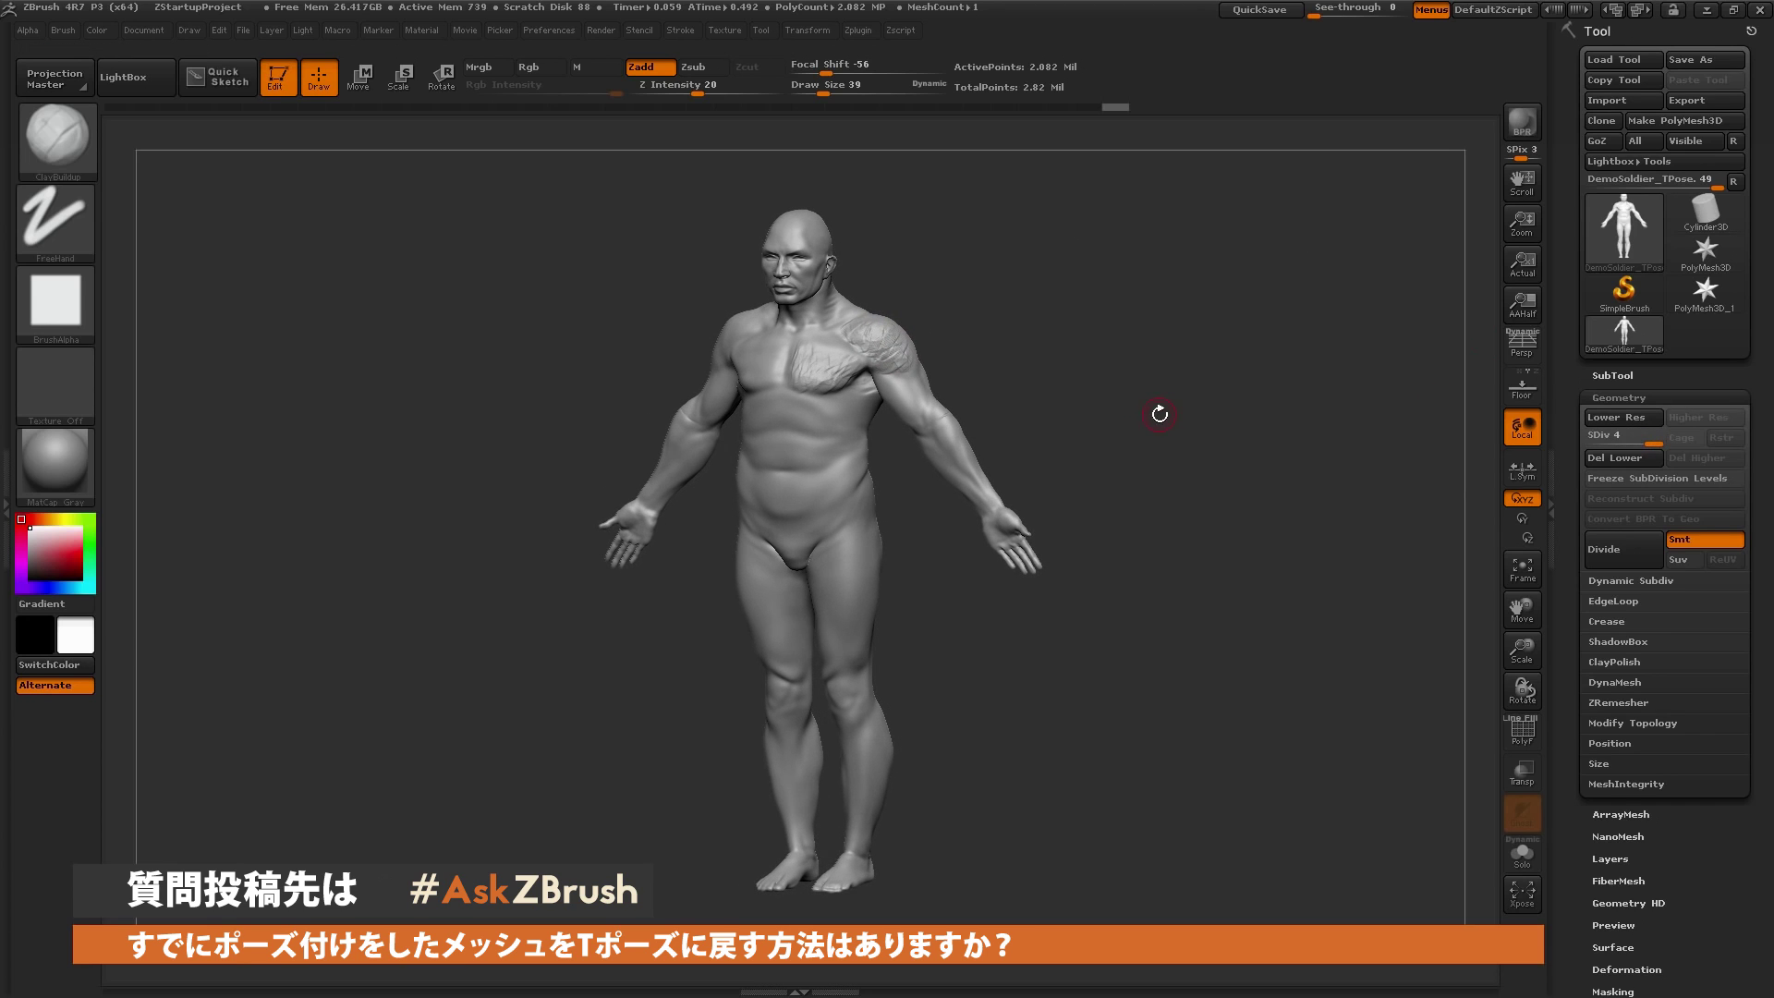
pyautogui.moveTo(1166, 416); pyautogui.dragTo(1029, 305)
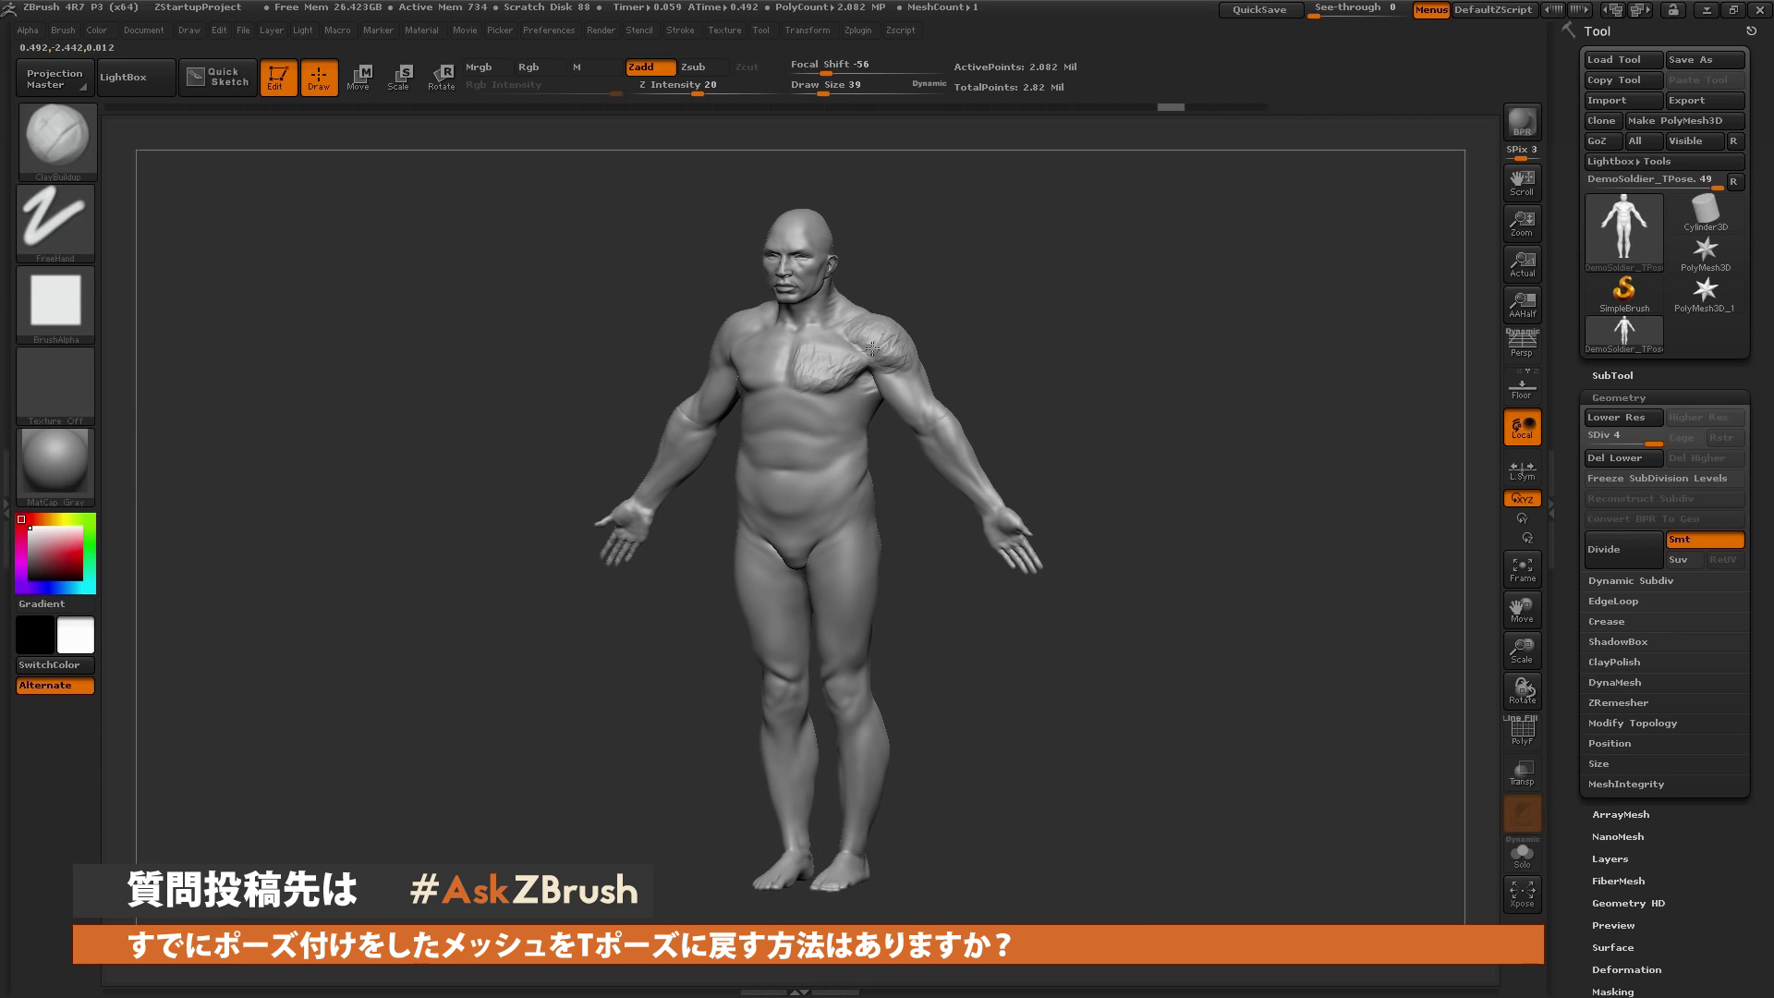
pyautogui.keyDown('shift'); pyautogui.moveTo(961, 305); pyautogui.dragTo(973, 297); pyautogui.keyUp('shift')
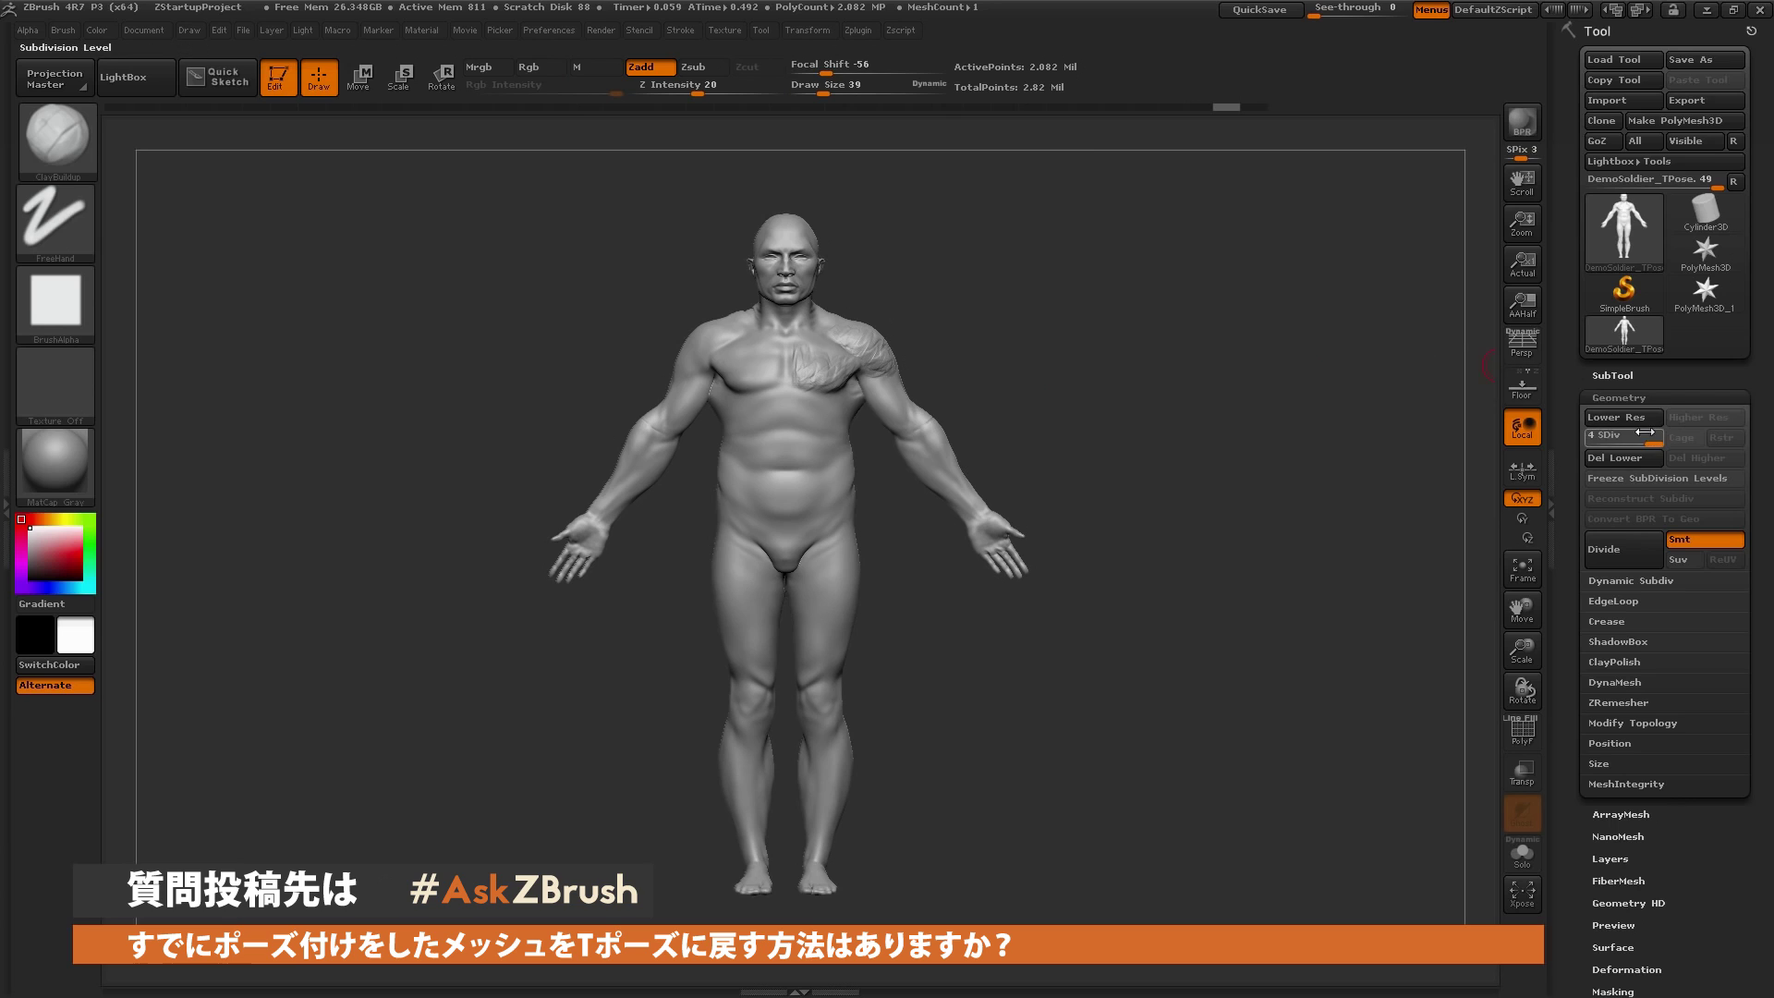
pyautogui.moveTo(1647, 443); pyautogui.dragTo(1591, 442)
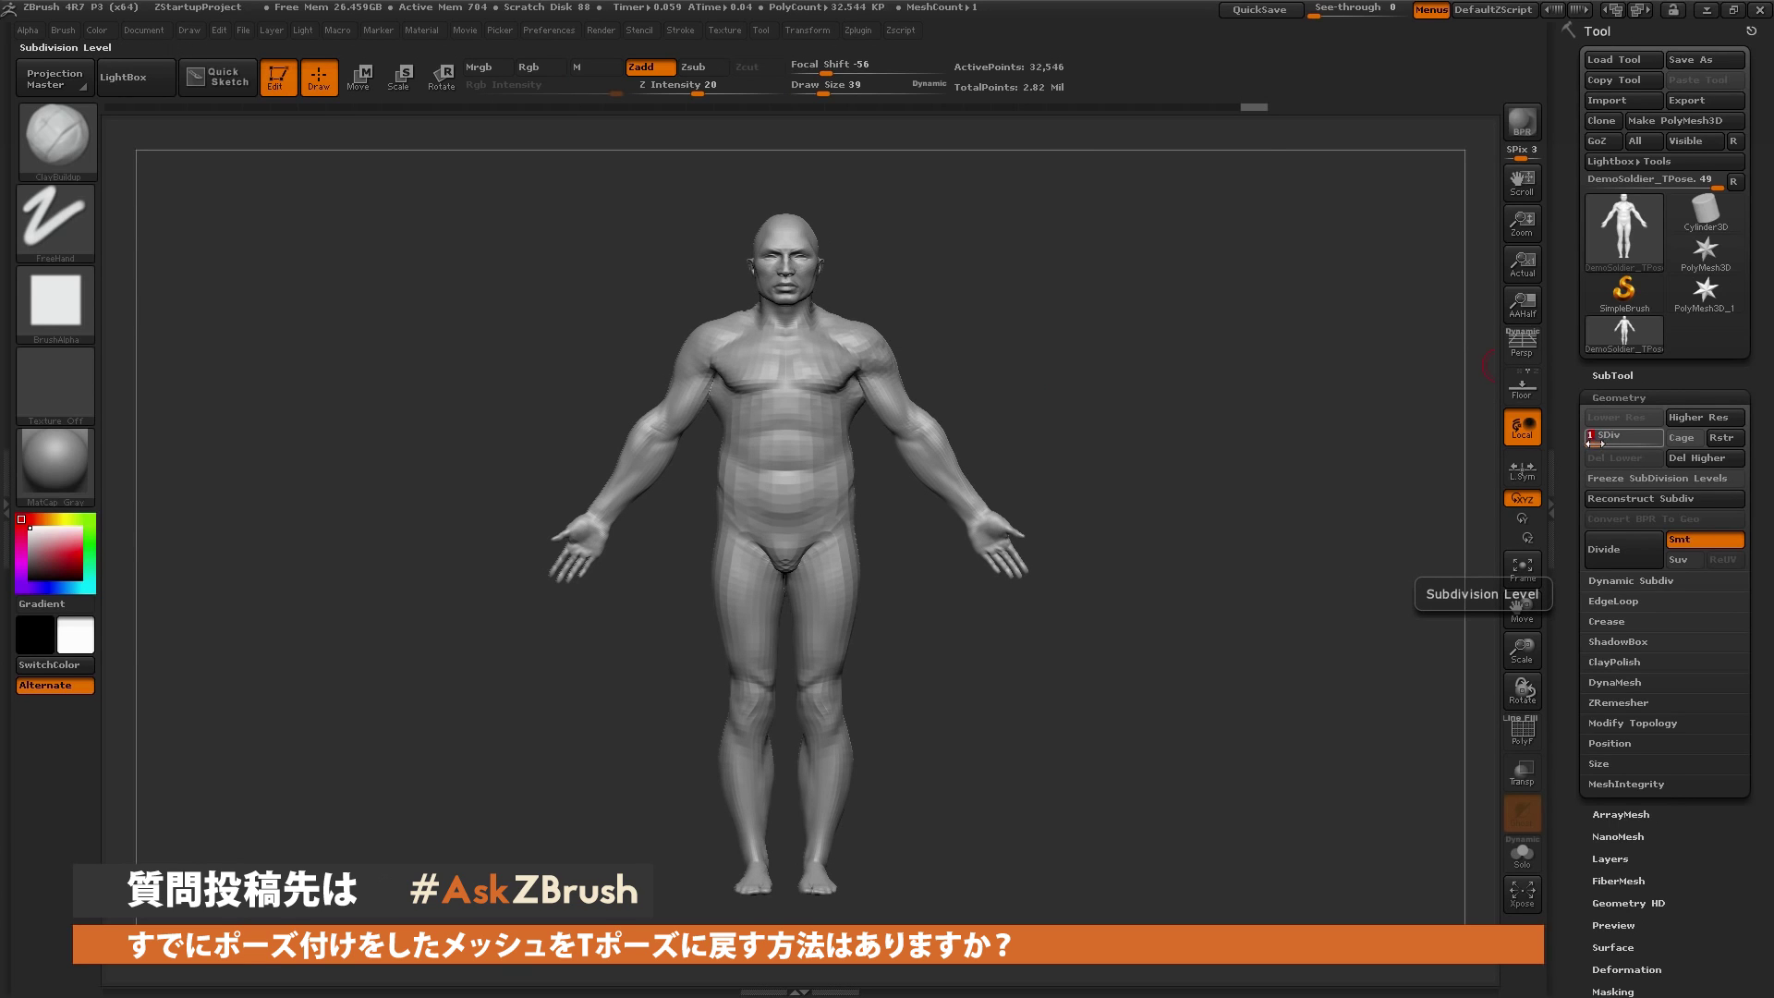
# Import DemoSoldier_Quickpose.obj onto the soldier's level-1 mesh
pyautogui.click(1606, 101)
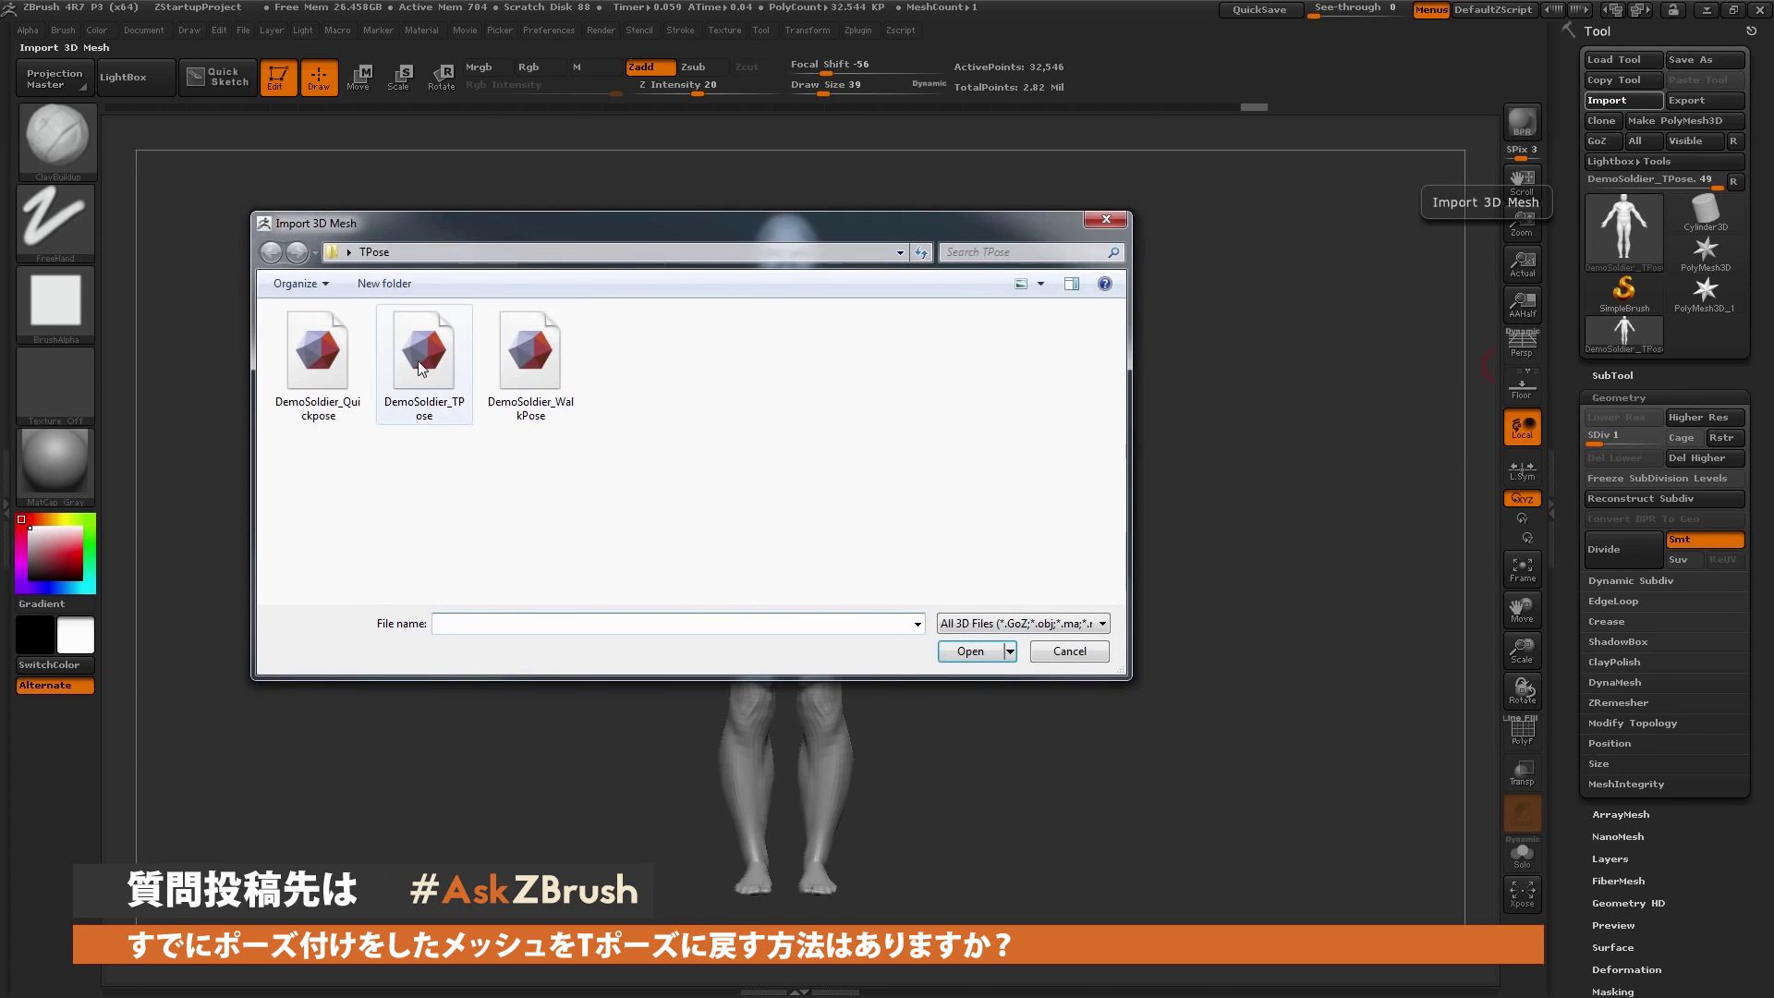
pyautogui.click(330, 393)
pyautogui.doubleClick(330, 392)
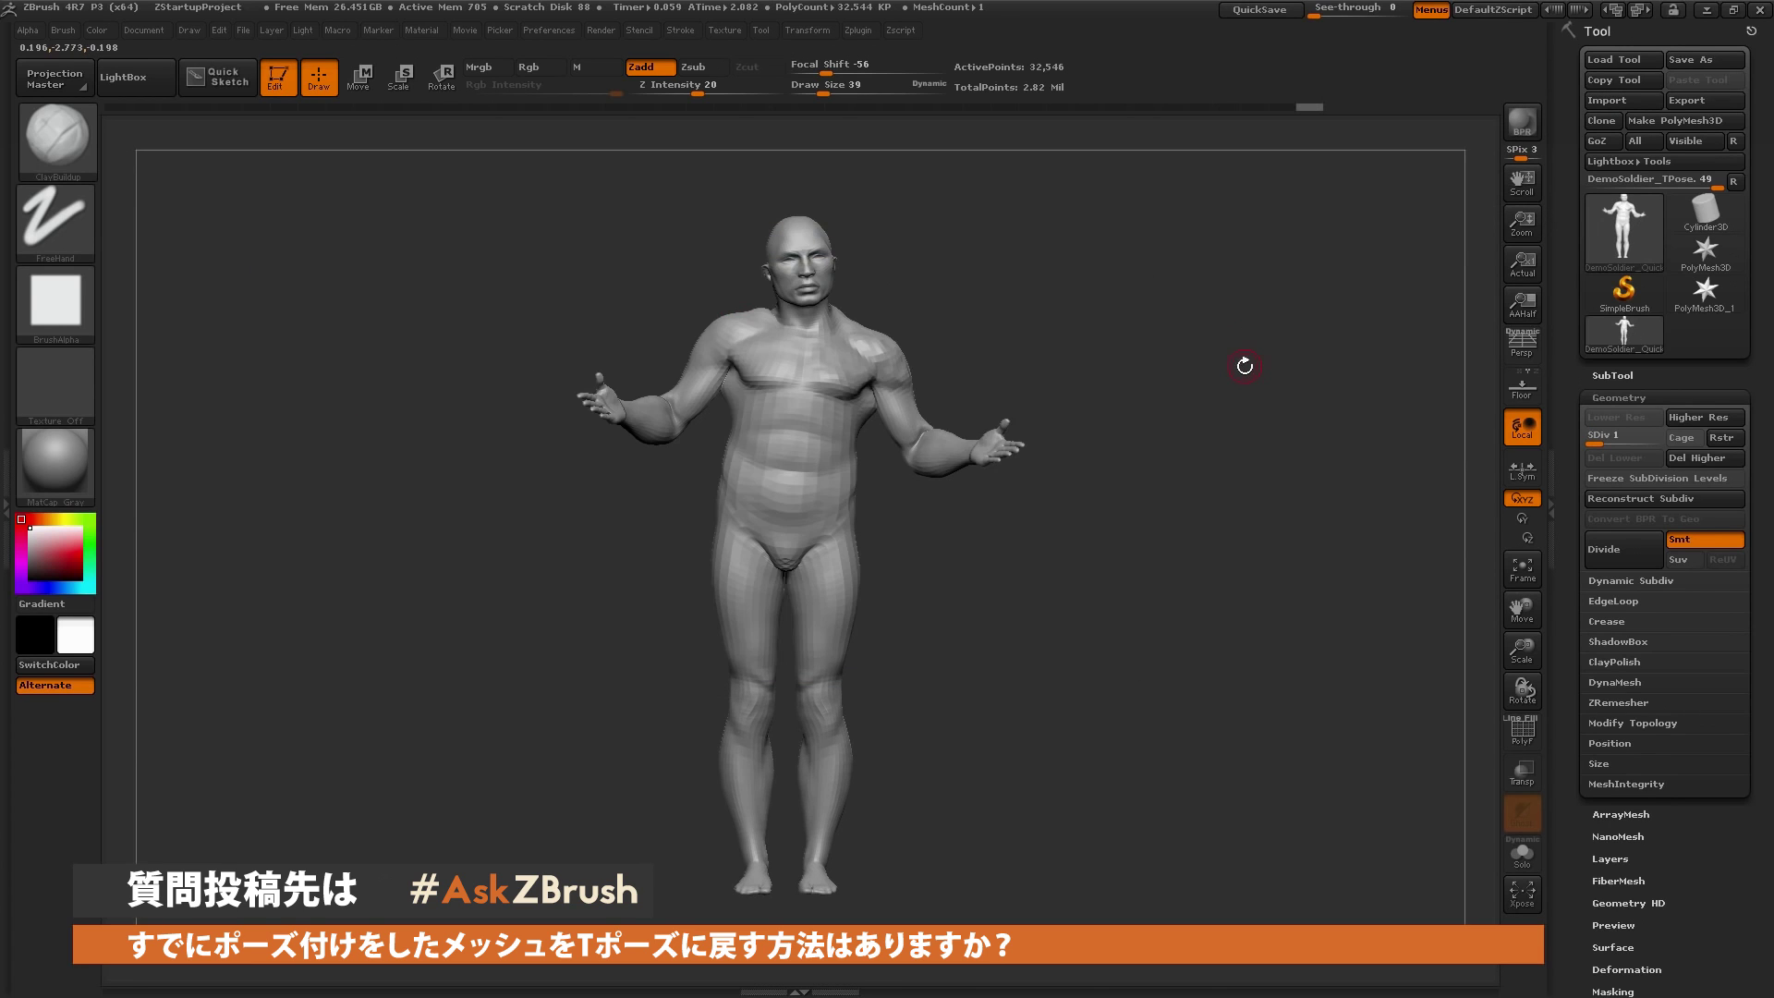
# Raise the posed mesh to full detail, inspect it, then drop to SDiv 1
pyautogui.moveTo(1608, 438); pyautogui.dragTo(1634, 444)
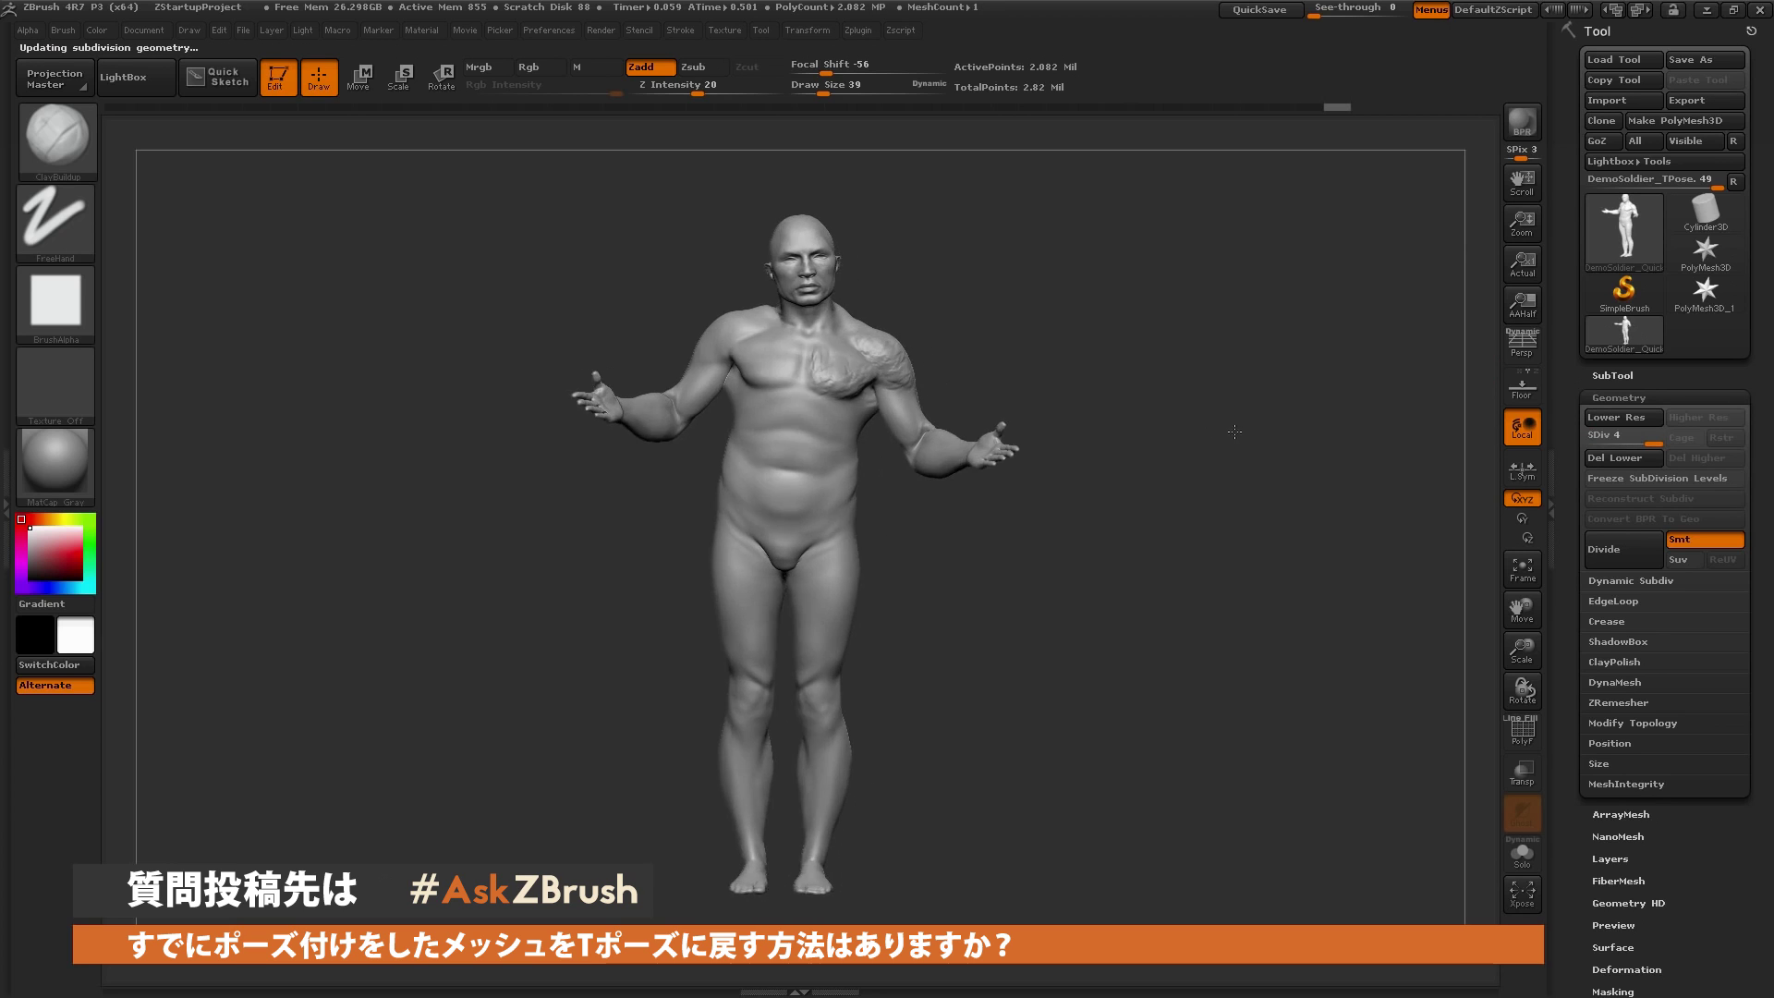
pyautogui.moveTo(1225, 433); pyautogui.dragTo(1111, 445)
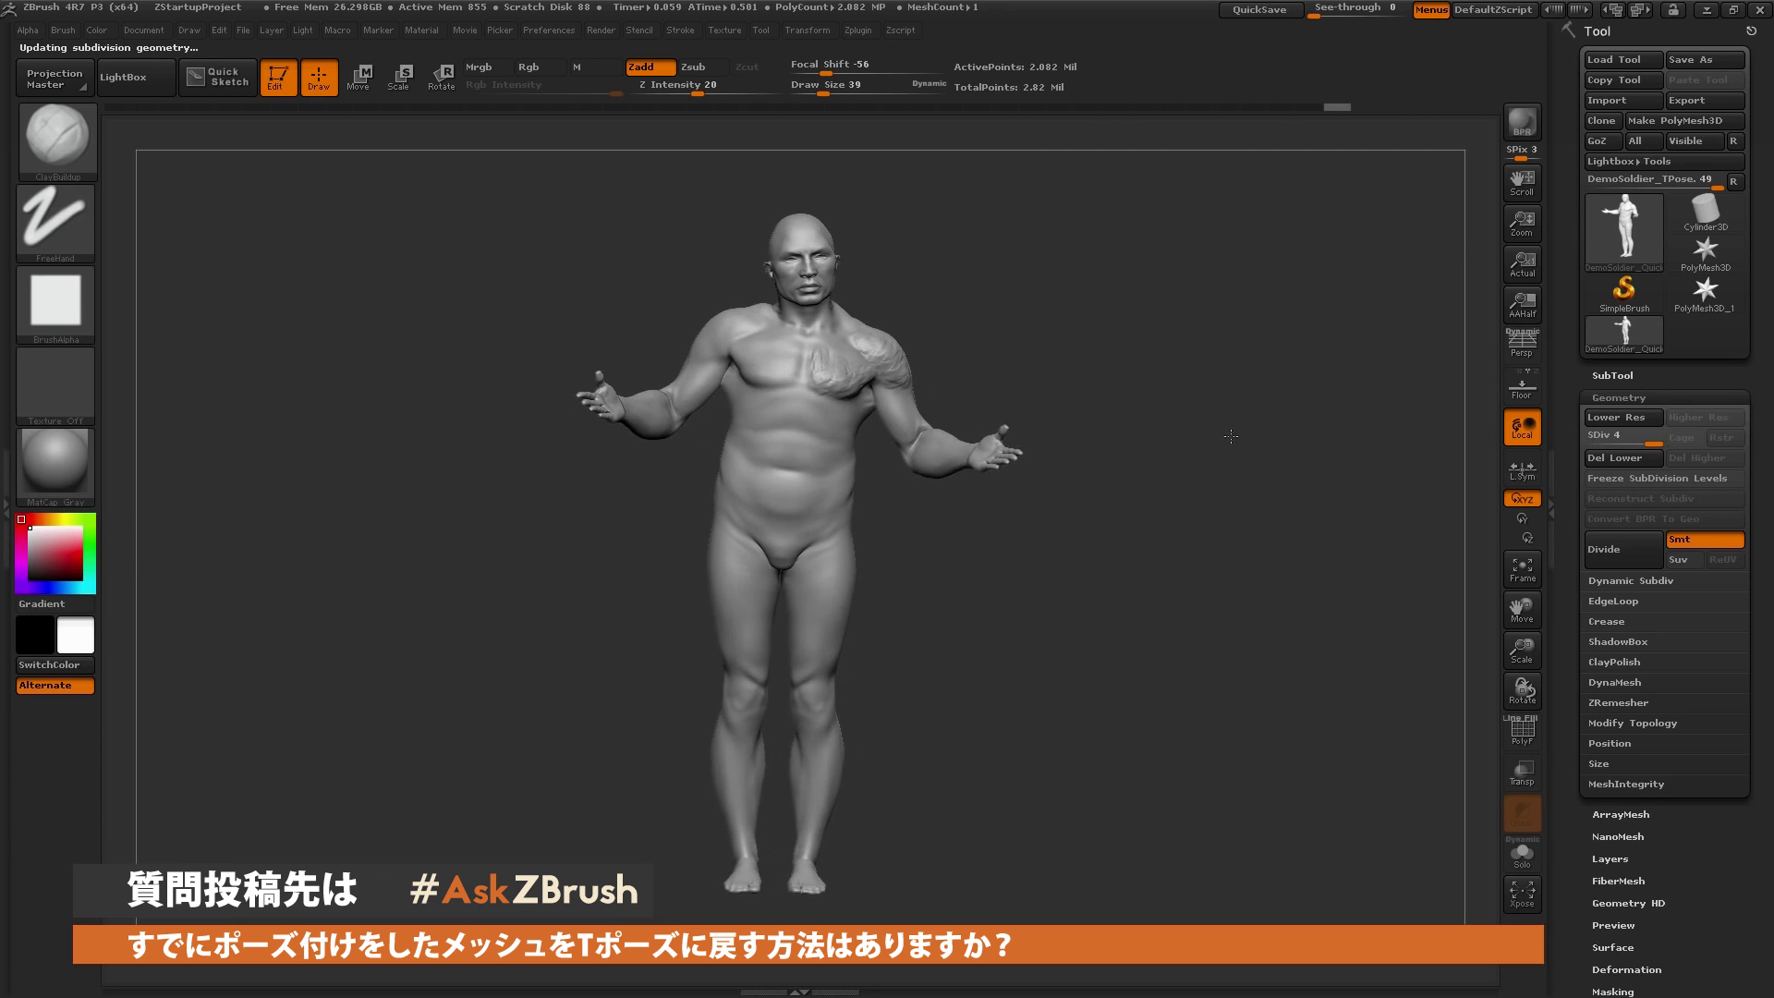
pyautogui.moveTo(1087, 440); pyautogui.dragTo(1121, 427)
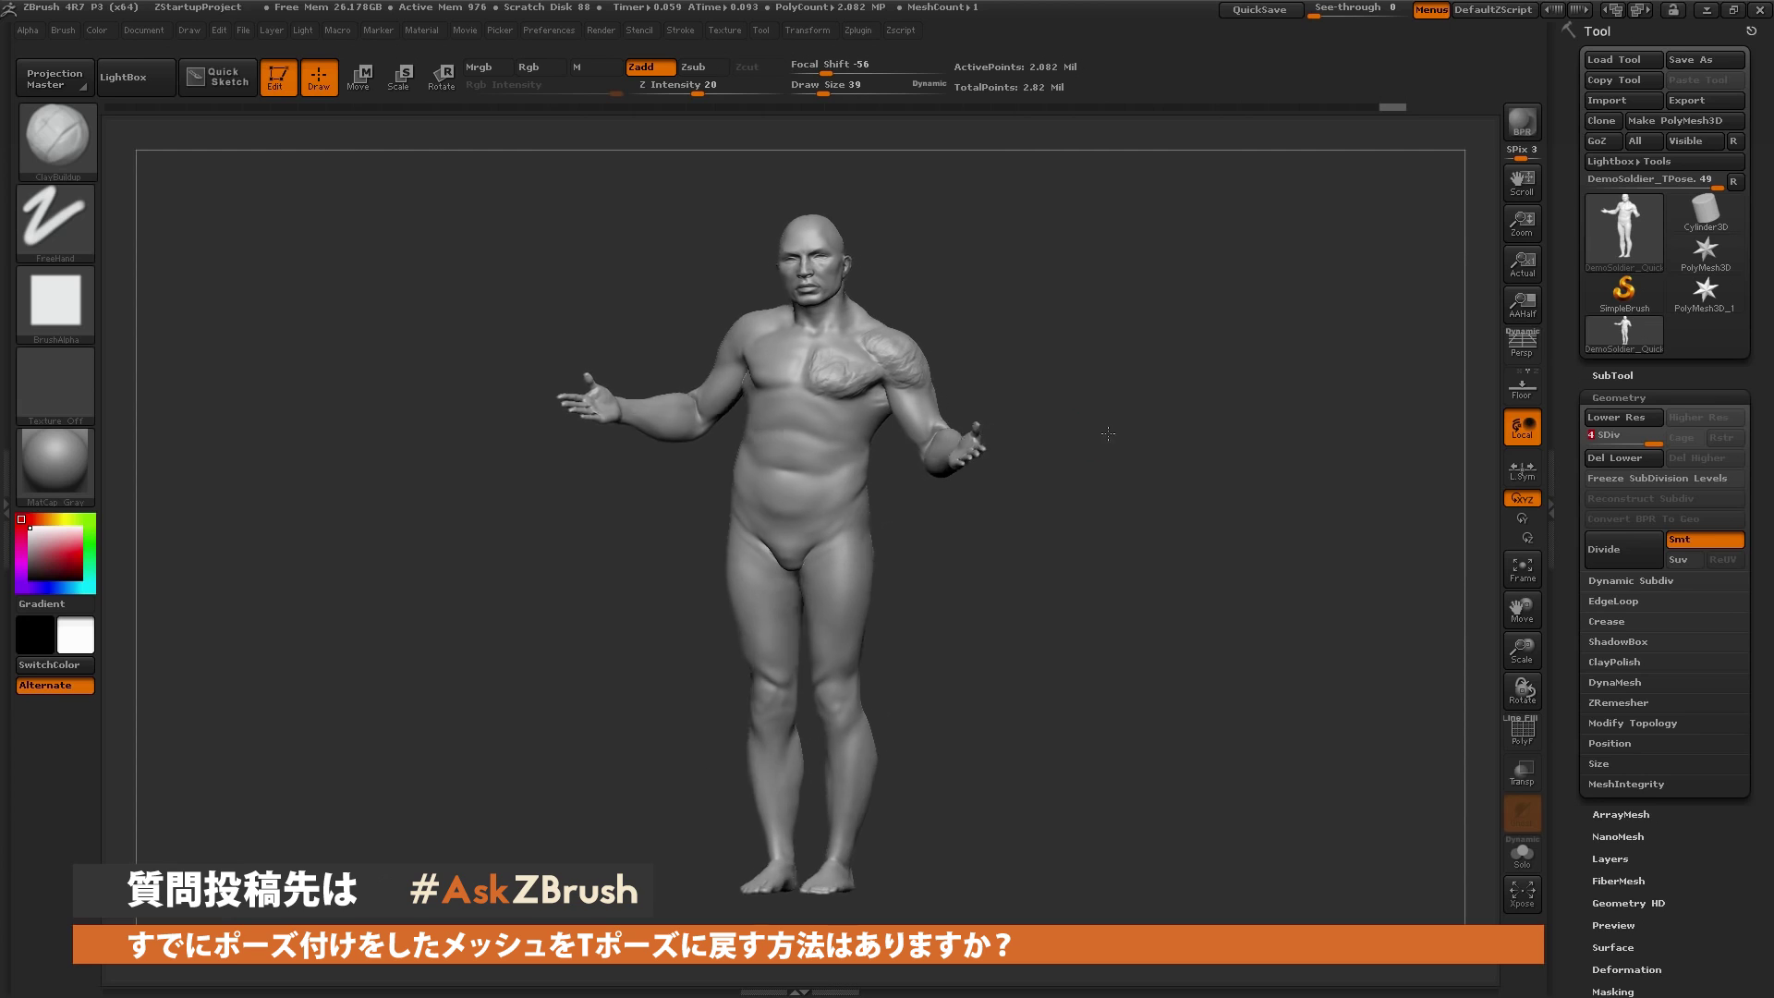
pyautogui.moveTo(1634, 440); pyautogui.dragTo(1582, 440)
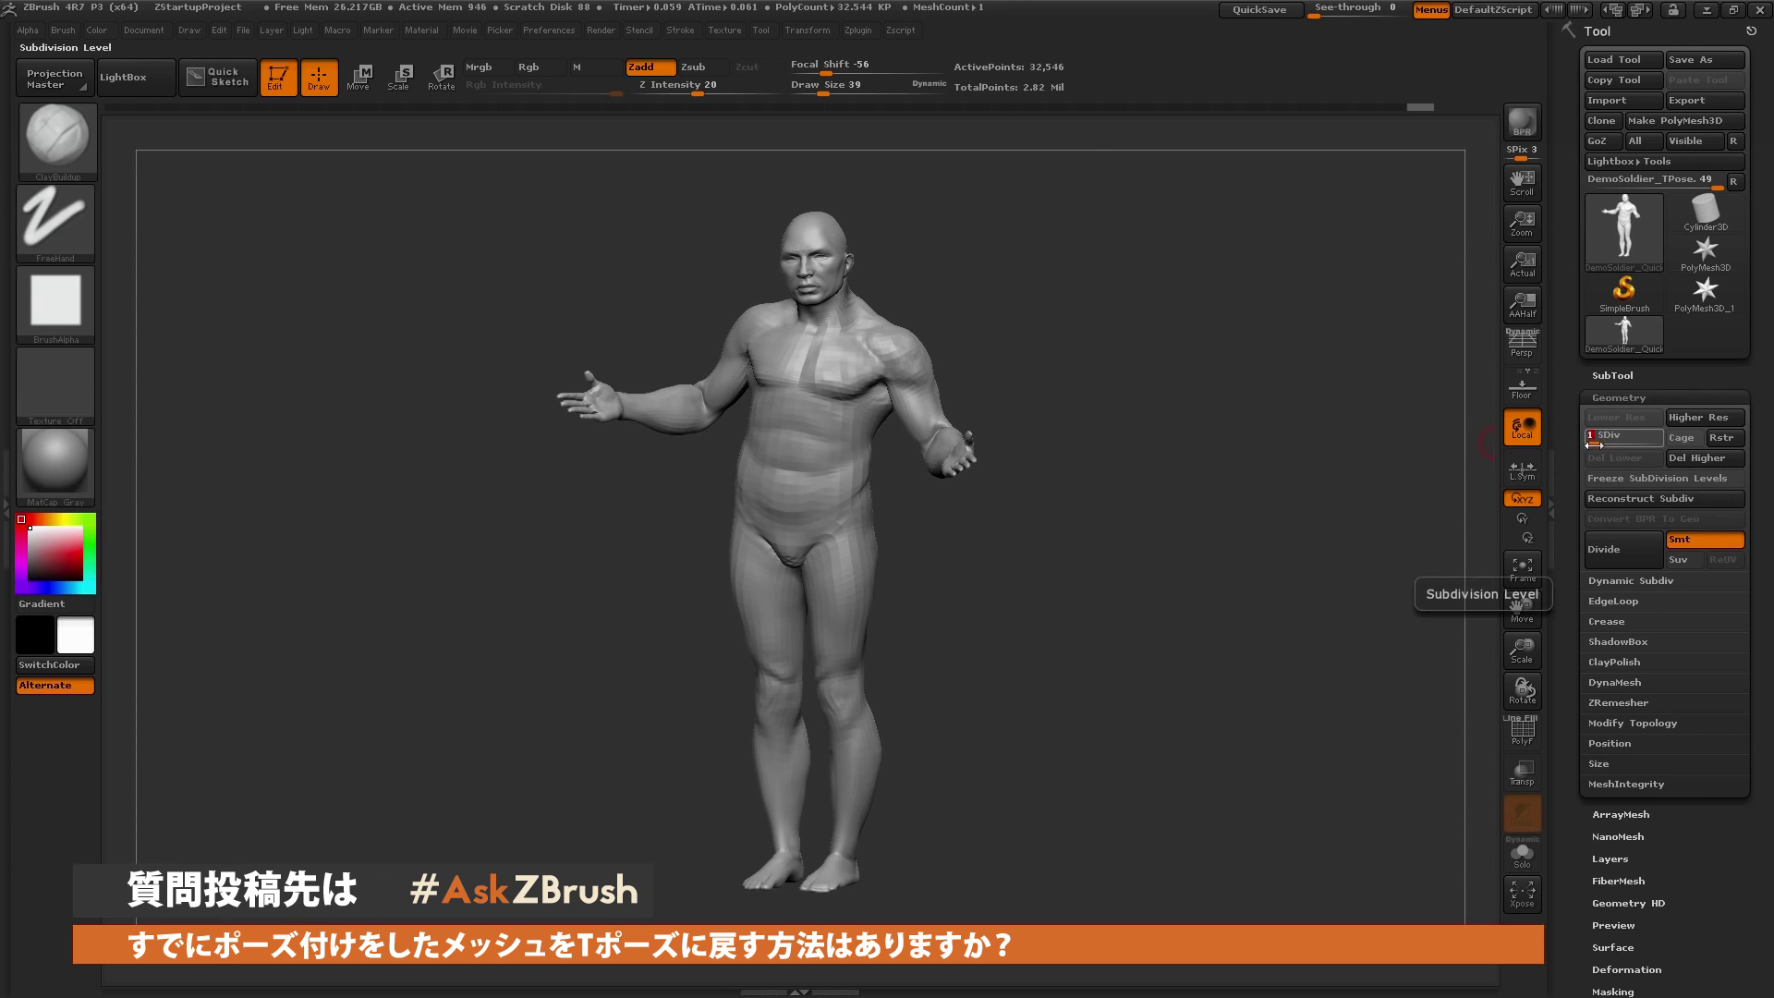
# Import DemoSoldier_WalkPose.obj onto the soldier and inspect the result
pyautogui.click(1623, 107)
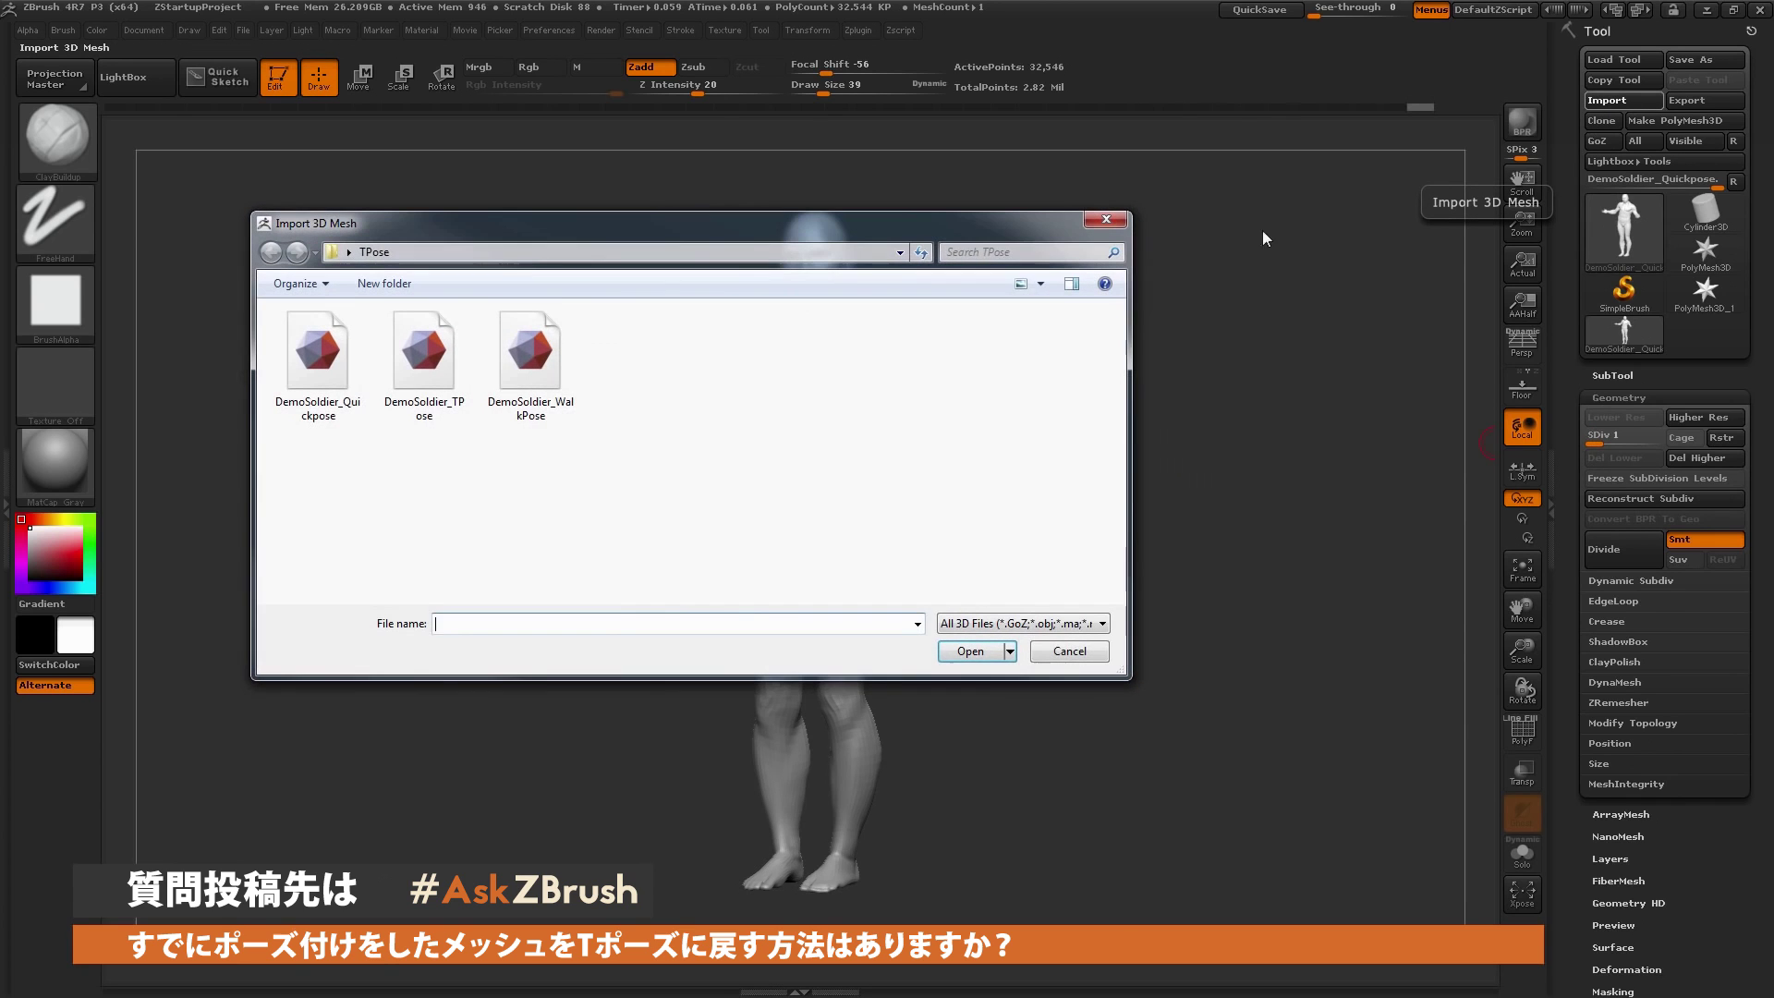
pyautogui.doubleClick(535, 362)
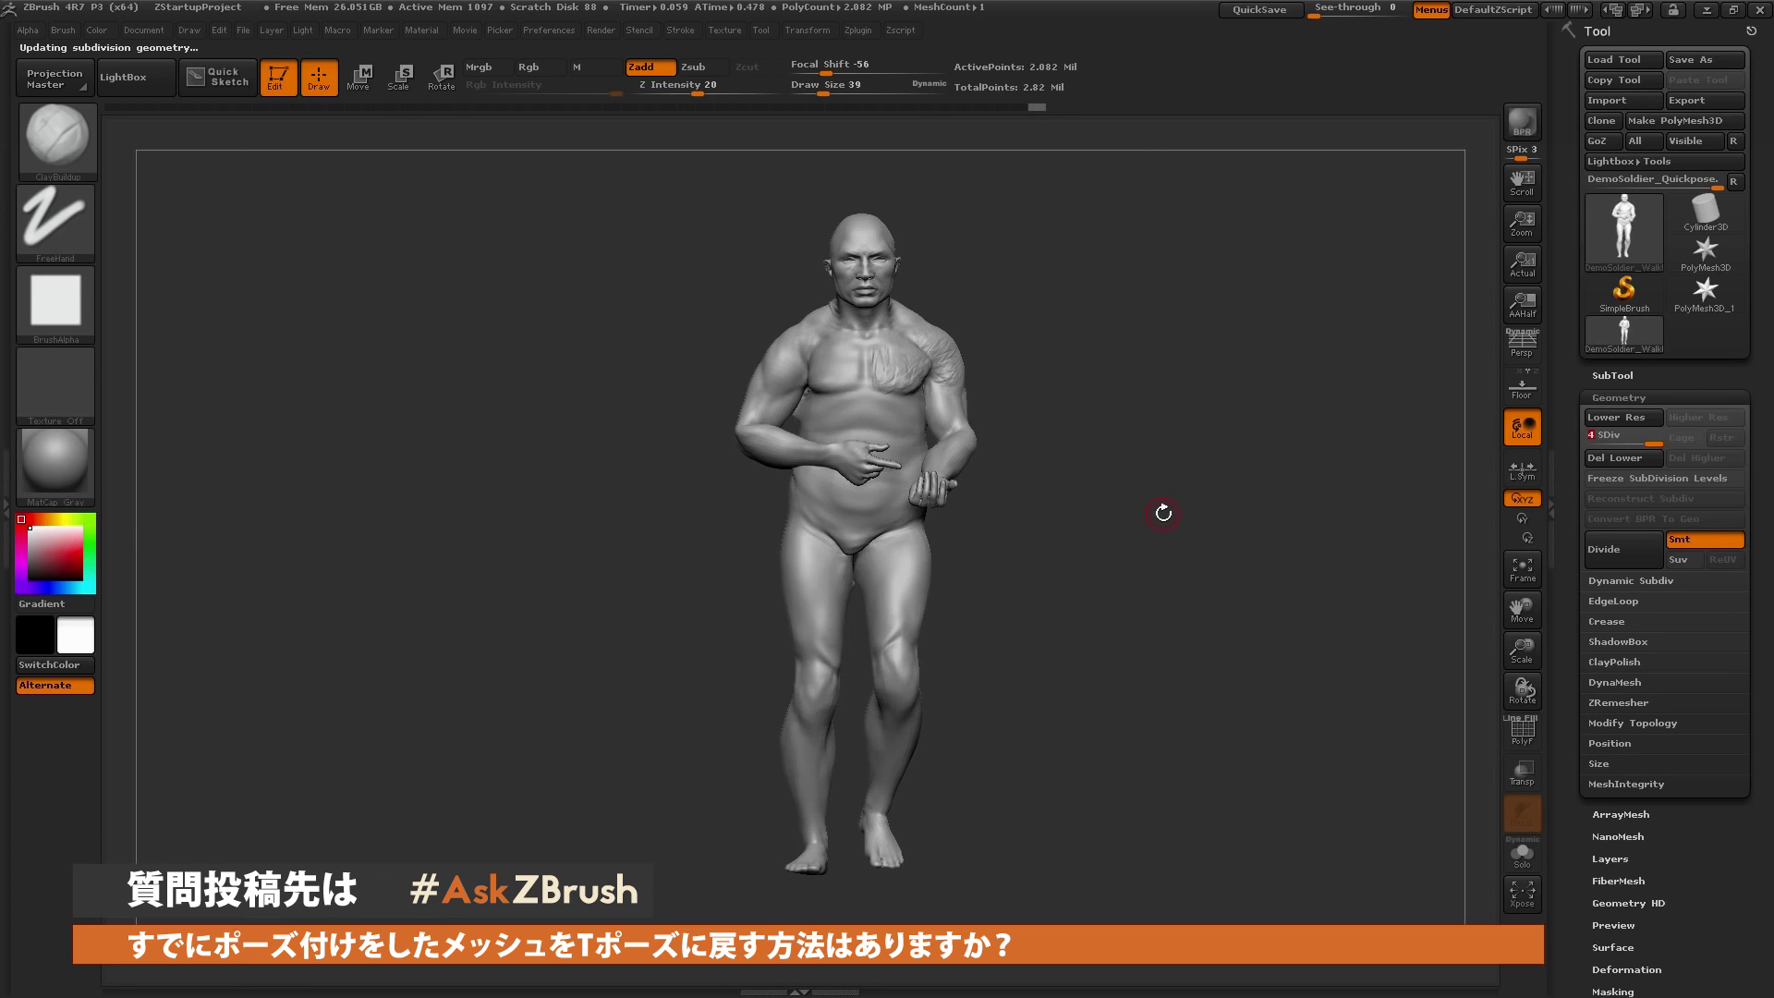
pyautogui.moveTo(1160, 507); pyautogui.dragTo(989, 361)
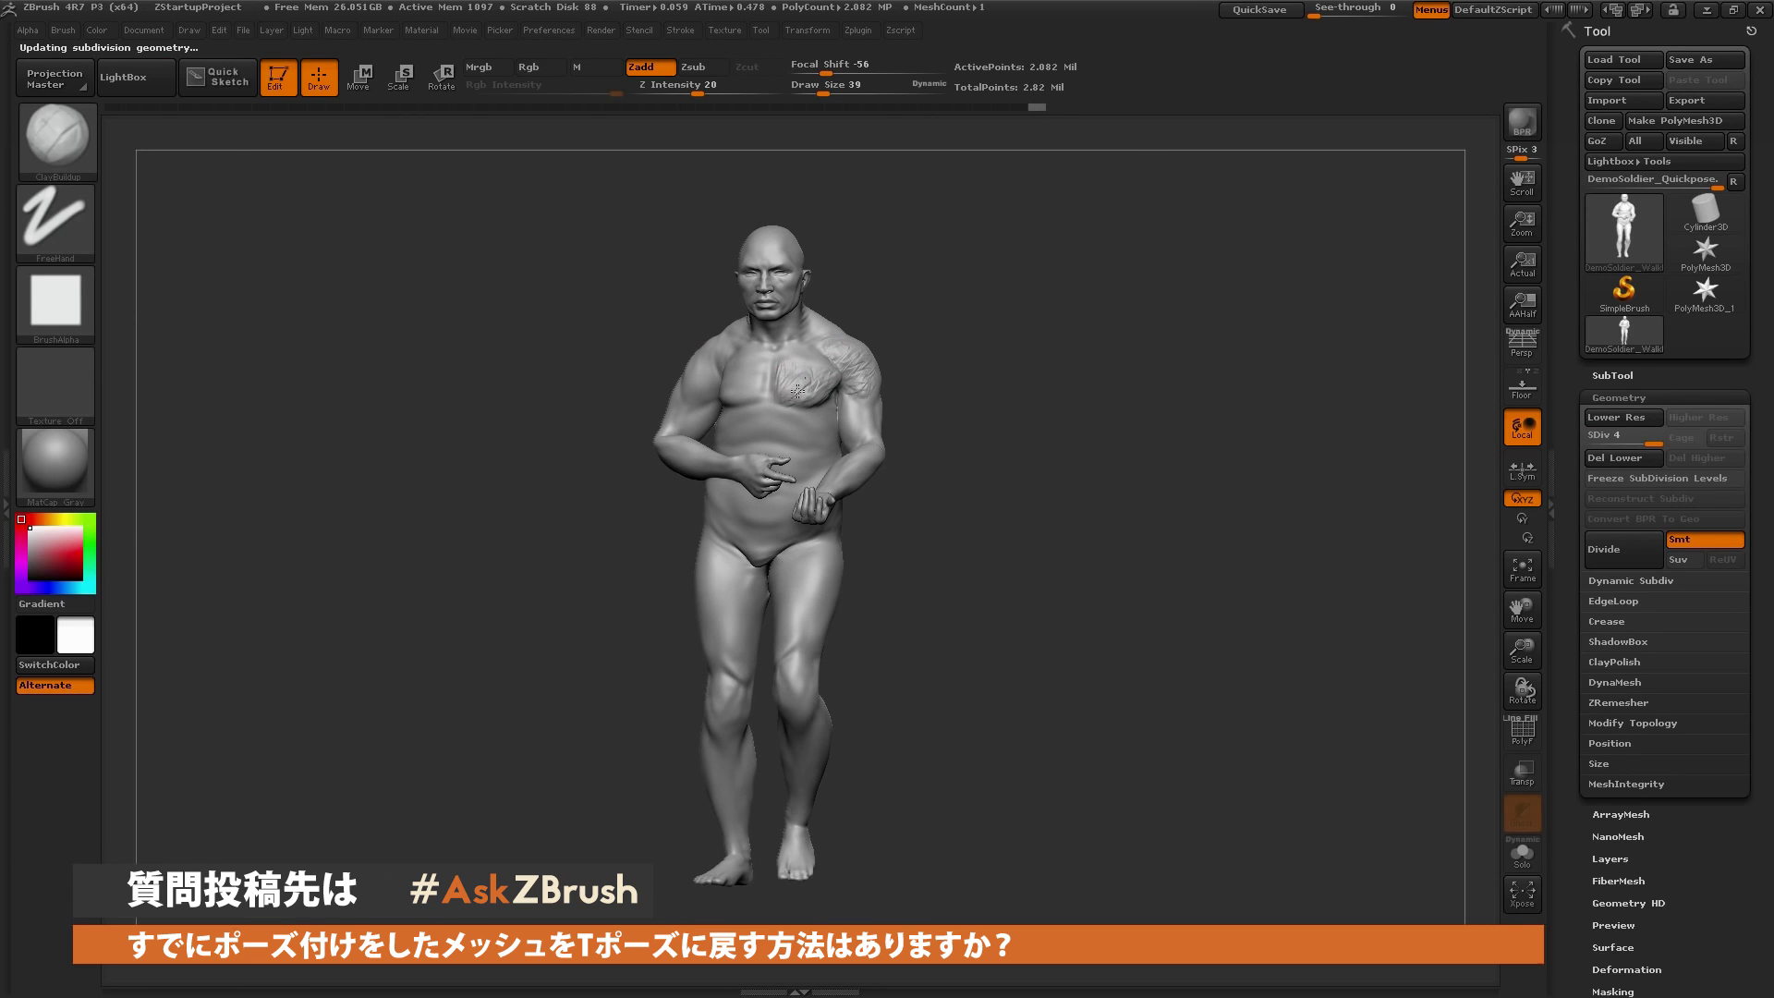
# Orbit the walk-pose figure from side to back to front, then set SDiv to 1
pyautogui.moveTo(915, 301); pyautogui.dragTo(866, 369)
pyautogui.moveTo(867, 368); pyautogui.dragTo(903, 281, button='right')
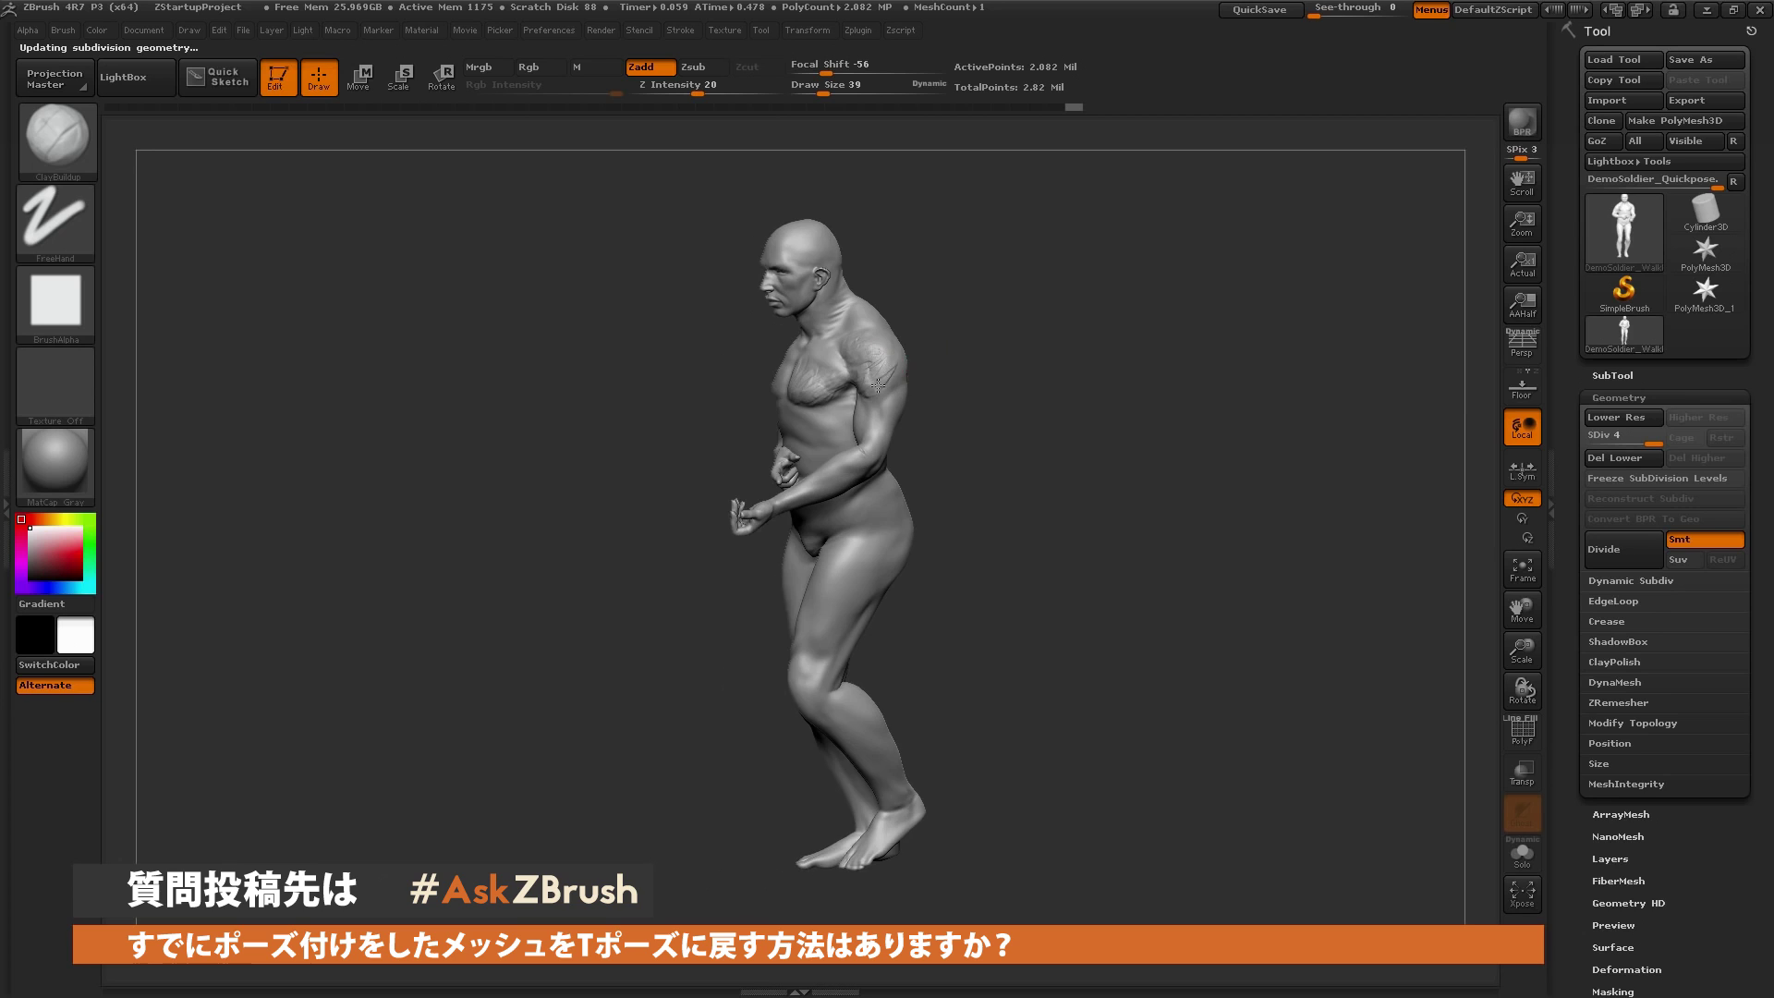
pyautogui.moveTo(903, 281); pyautogui.dragTo(813, 356)
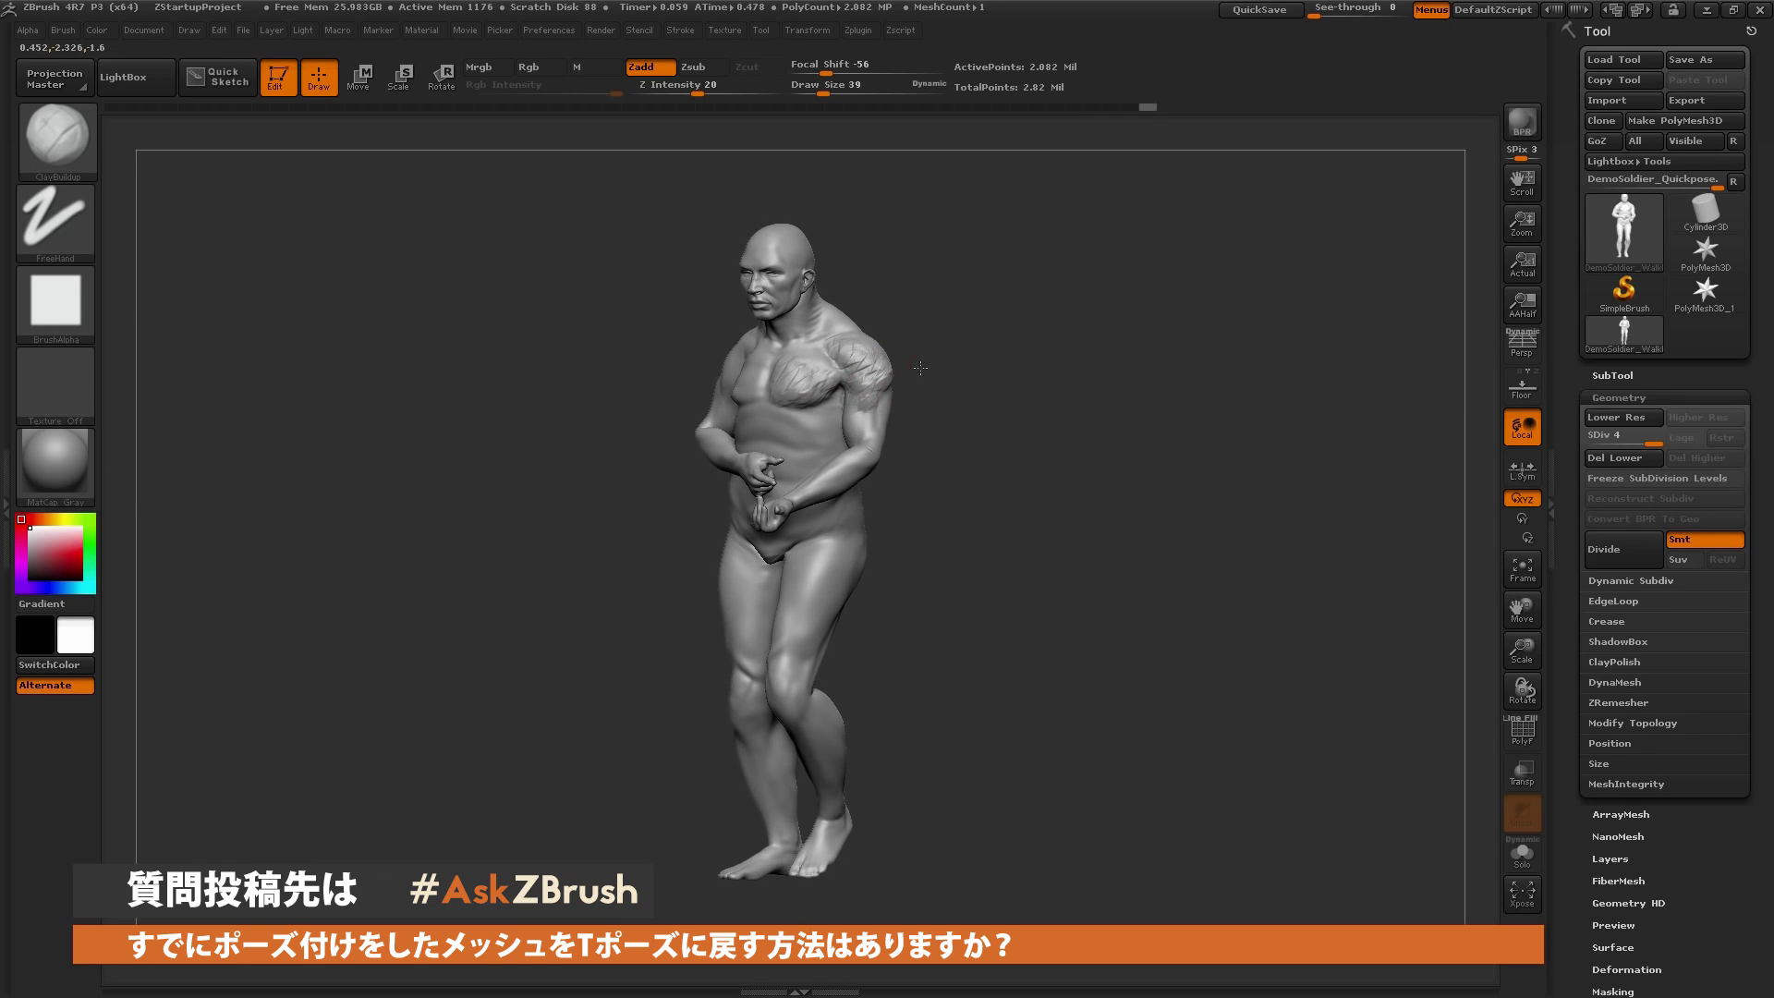
pyautogui.moveTo(868, 365); pyautogui.dragTo(940, 360, button='right')
pyautogui.moveTo(941, 361); pyautogui.dragTo(883, 392)
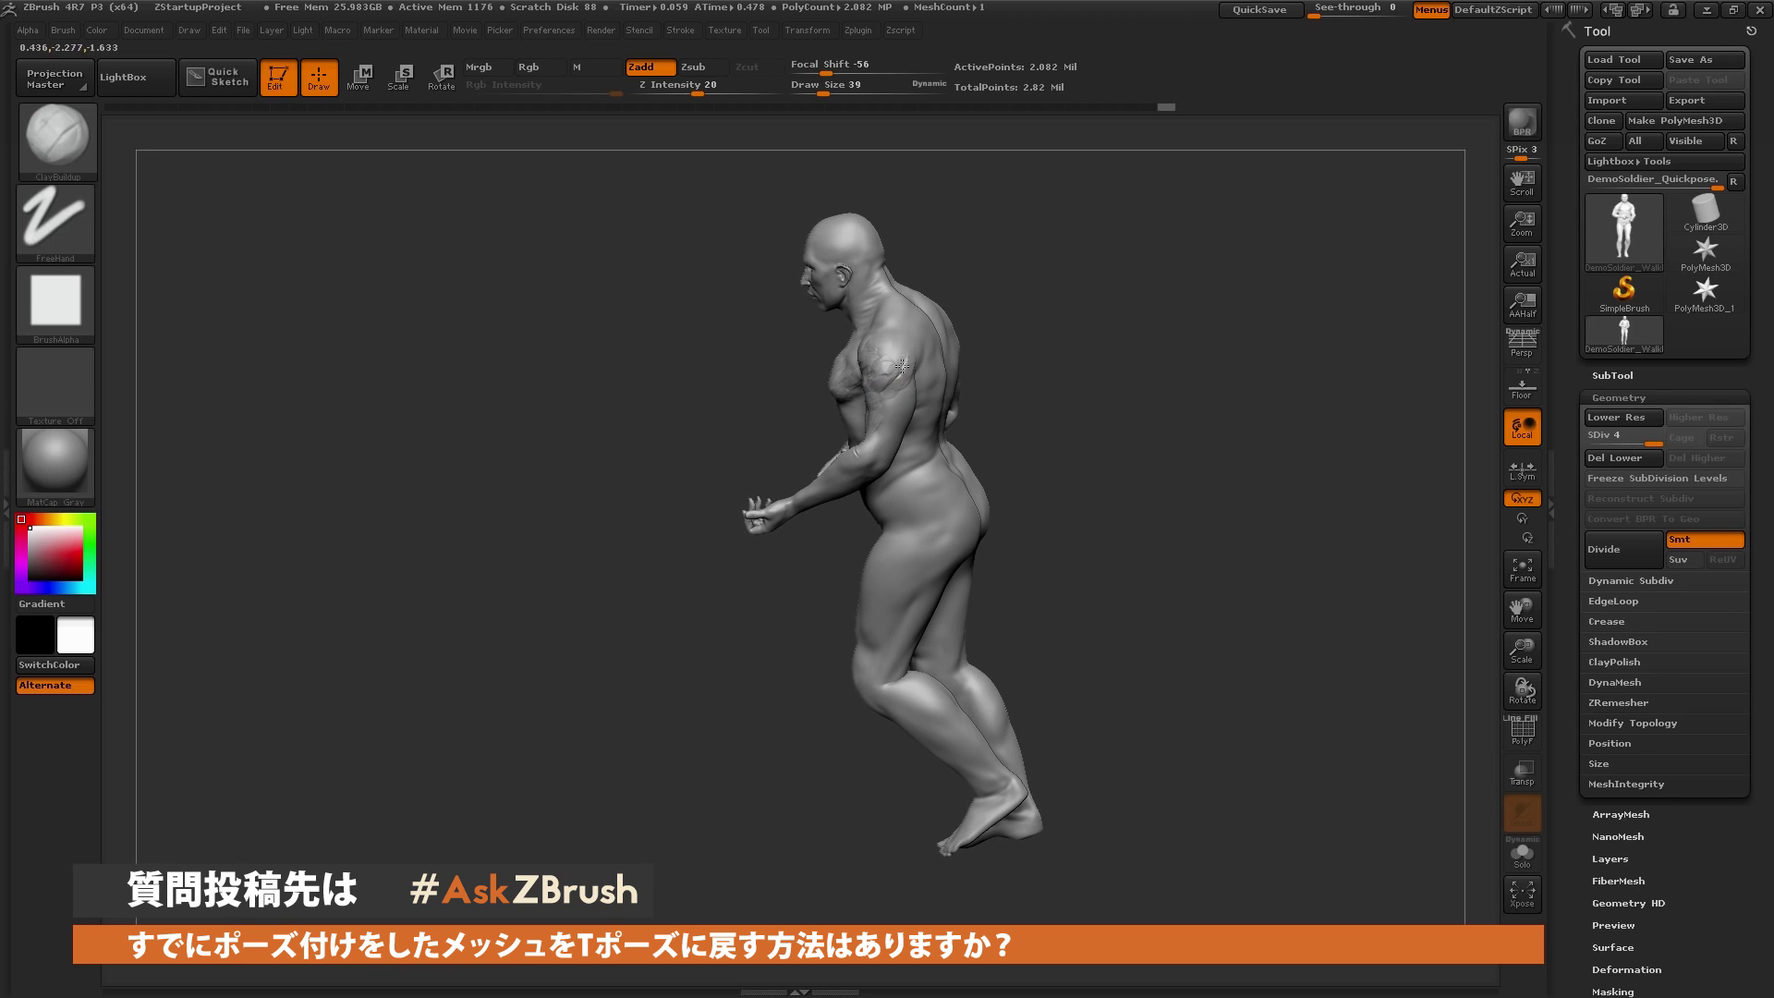
pyautogui.moveTo(970, 274); pyautogui.dragTo(856, 342)
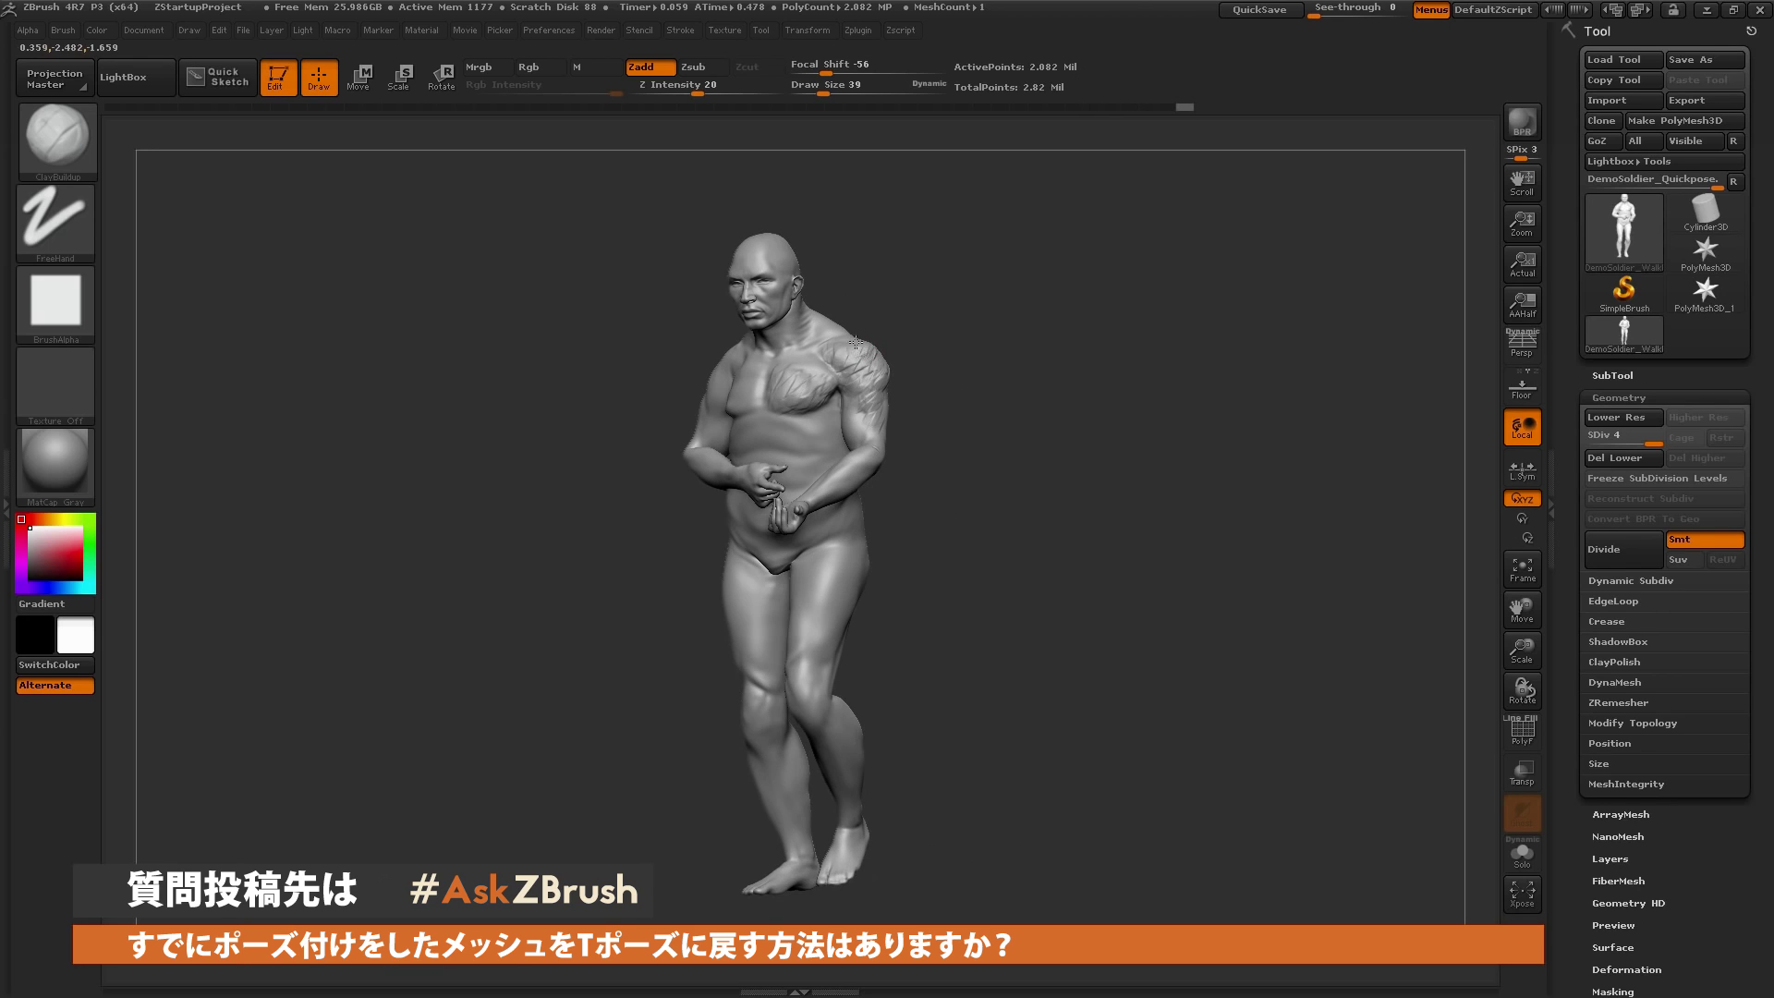
pyautogui.moveTo(855, 342); pyautogui.dragTo(899, 363, button='right')
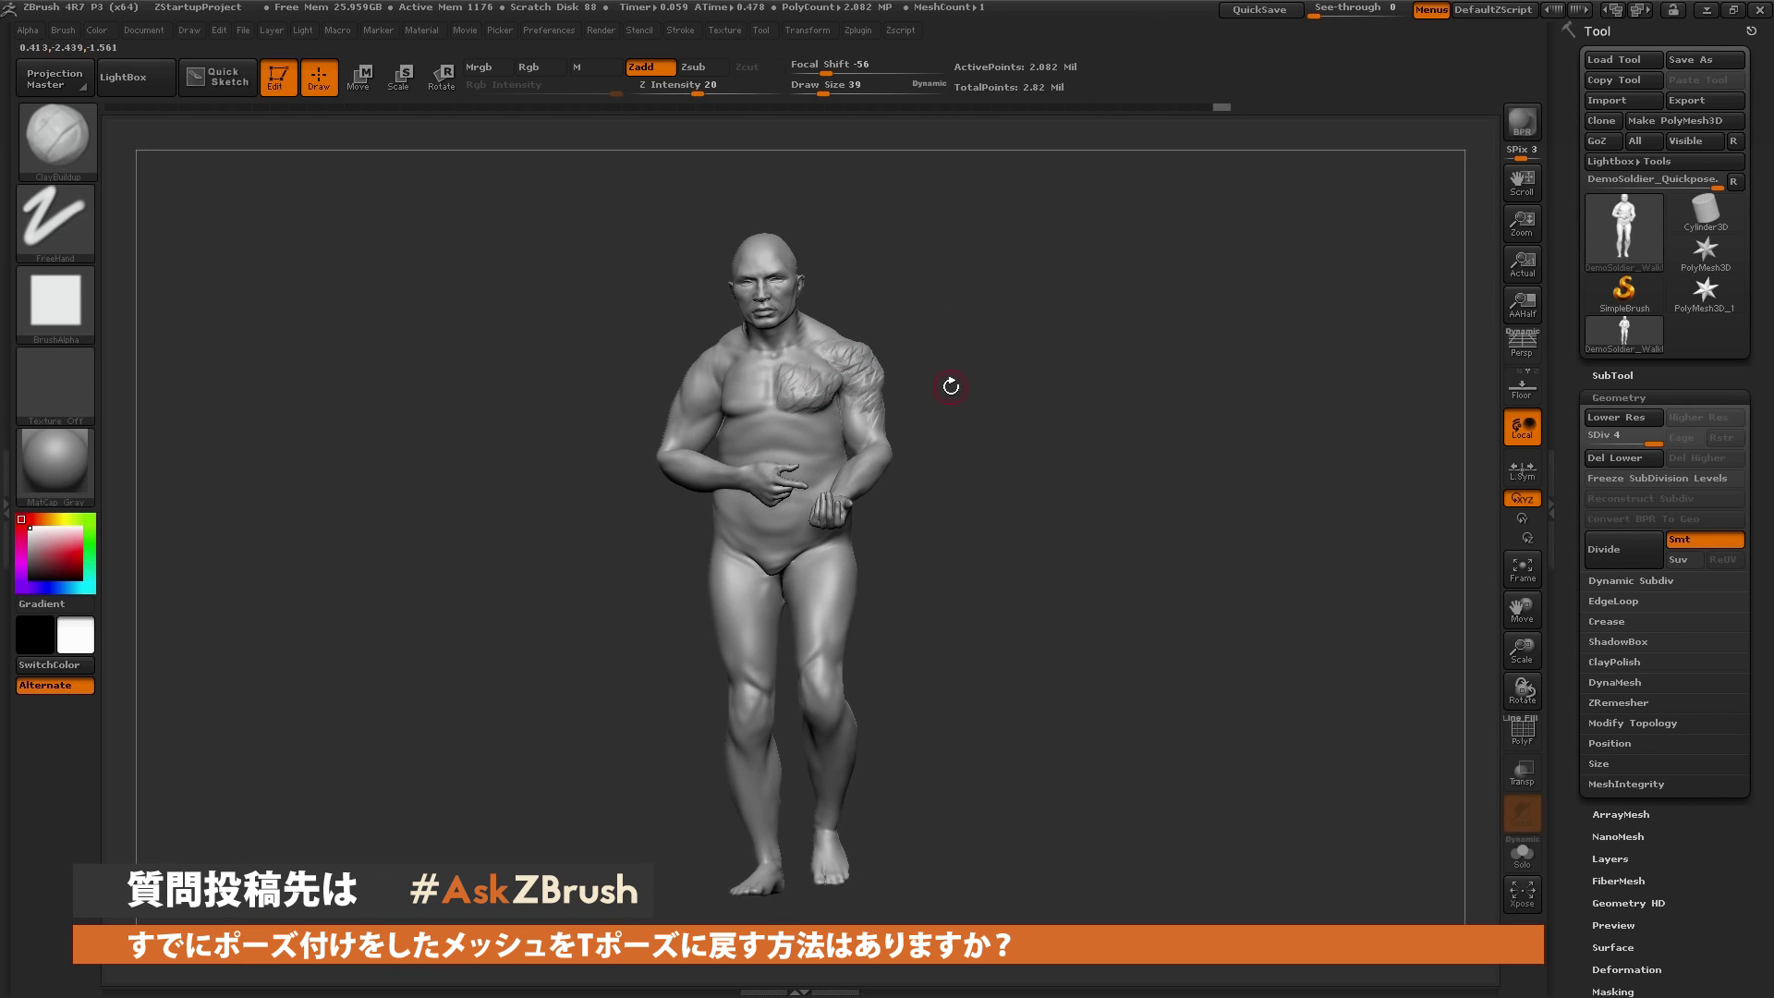
pyautogui.moveTo(1164, 323); pyautogui.dragTo(1181, 375)
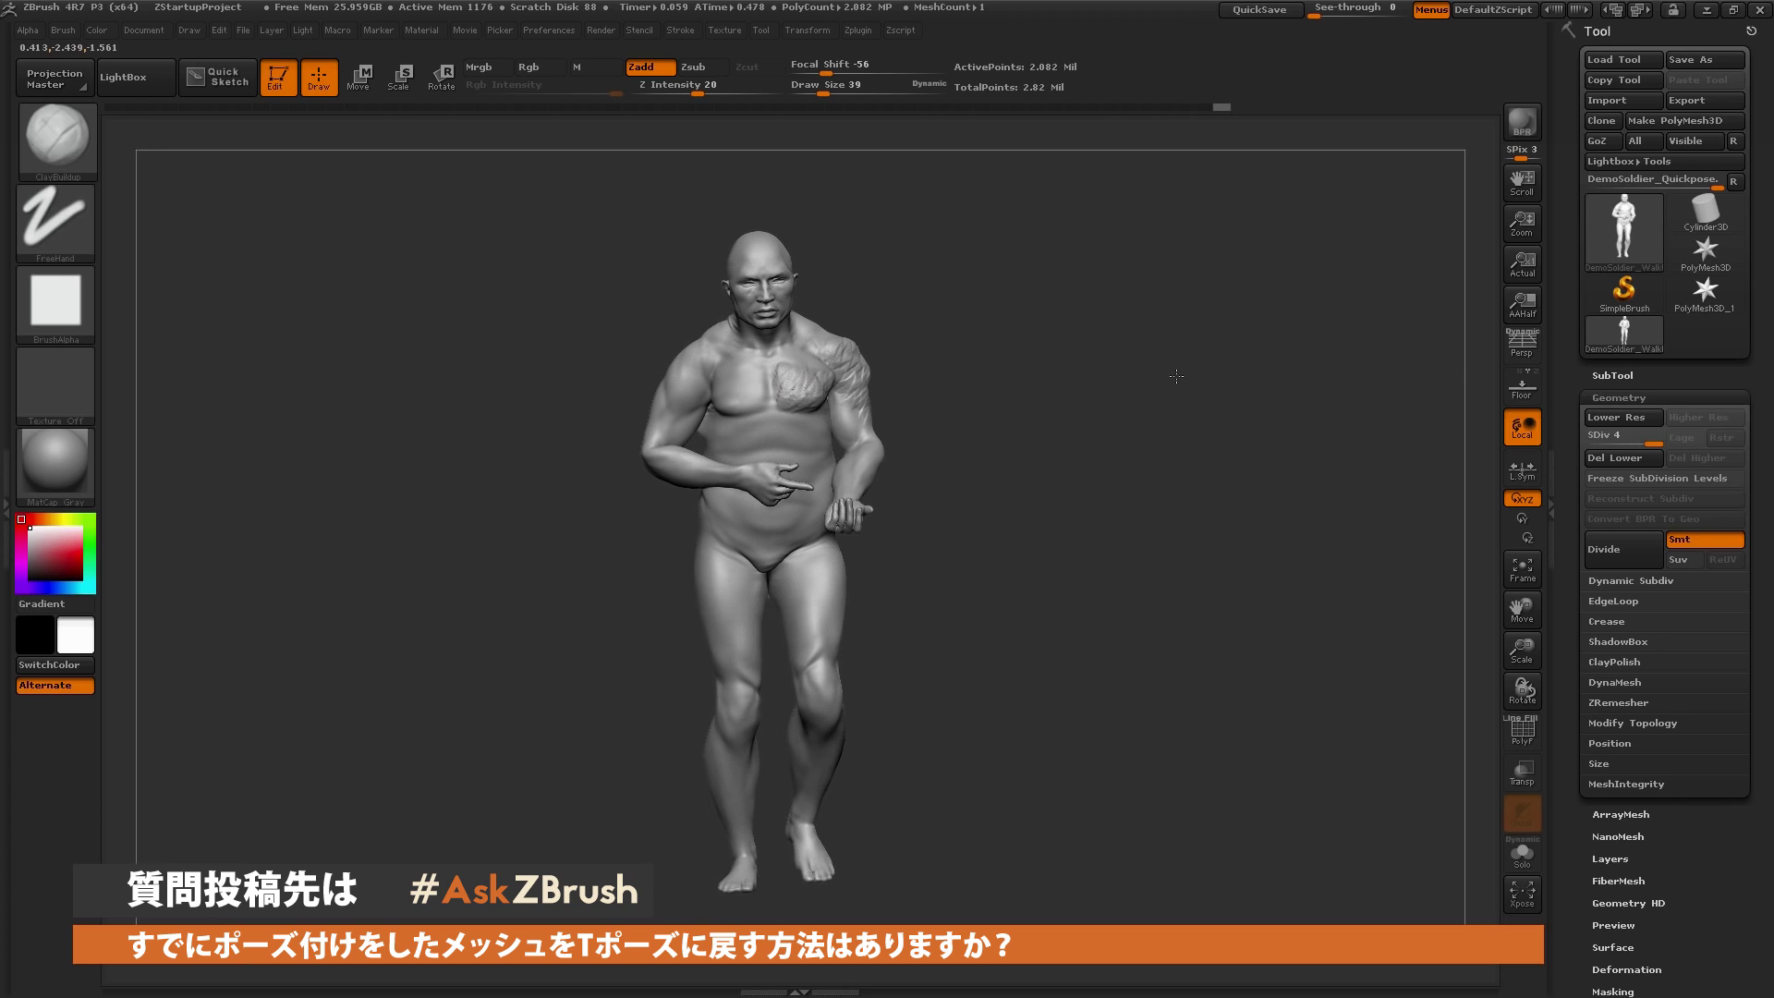
pyautogui.moveTo(1653, 442); pyautogui.dragTo(1587, 442)
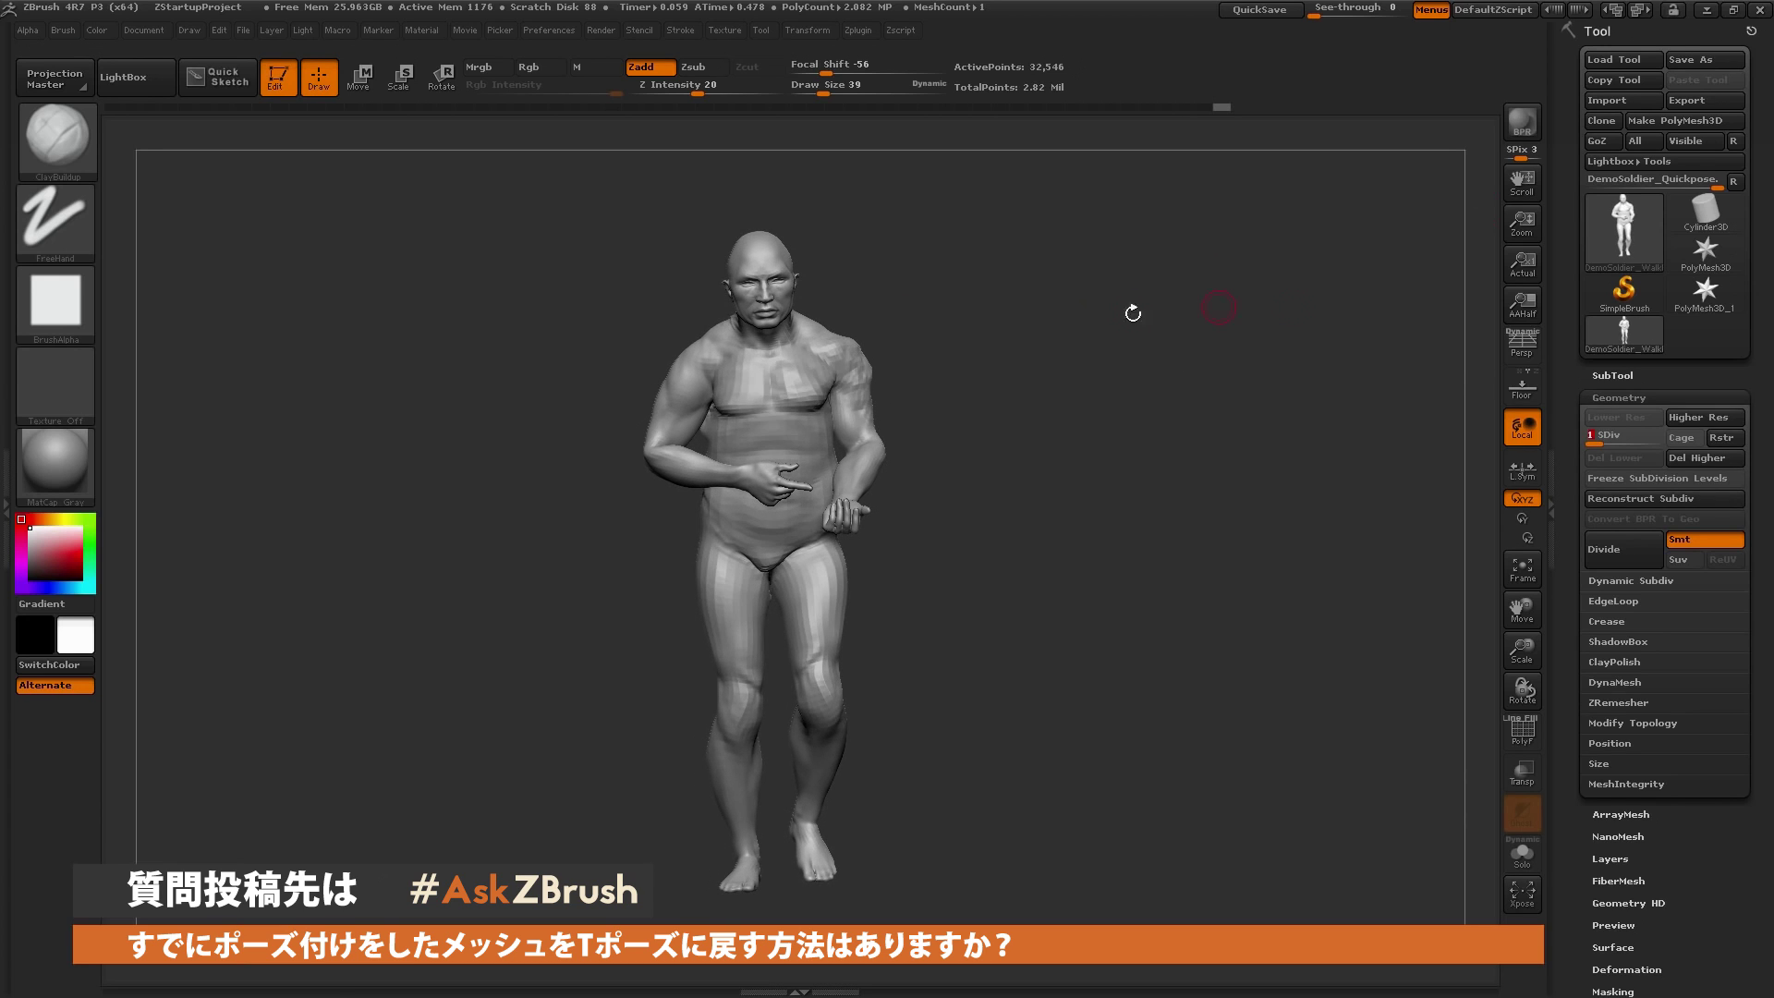
# Turn the walking soldier to a near-front view and raise it to SDiv 2
pyautogui.moveTo(1148, 402)
pyautogui.mouseDown()
pyautogui.moveTo(1075, 413)
pyautogui.moveTo(1175, 396)
pyautogui.moveTo(946, 455)
pyautogui.mouseUp()
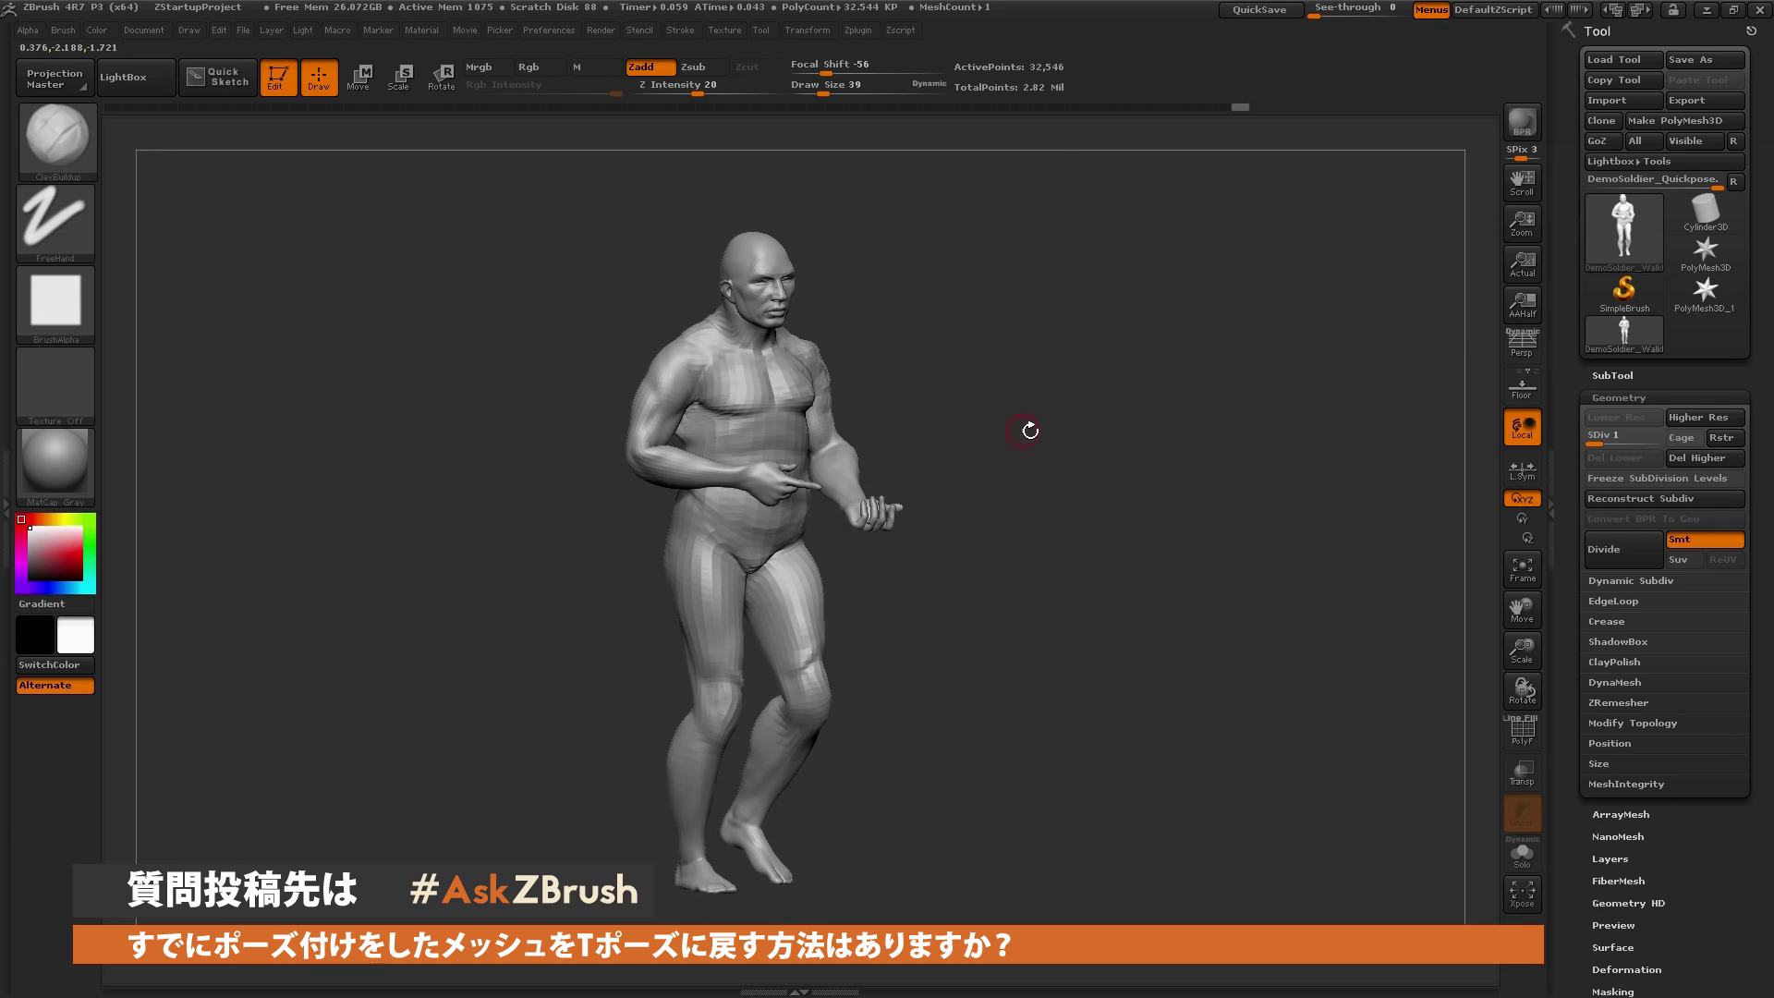
pyautogui.moveTo(1026, 428); pyautogui.dragTo(786, 353)
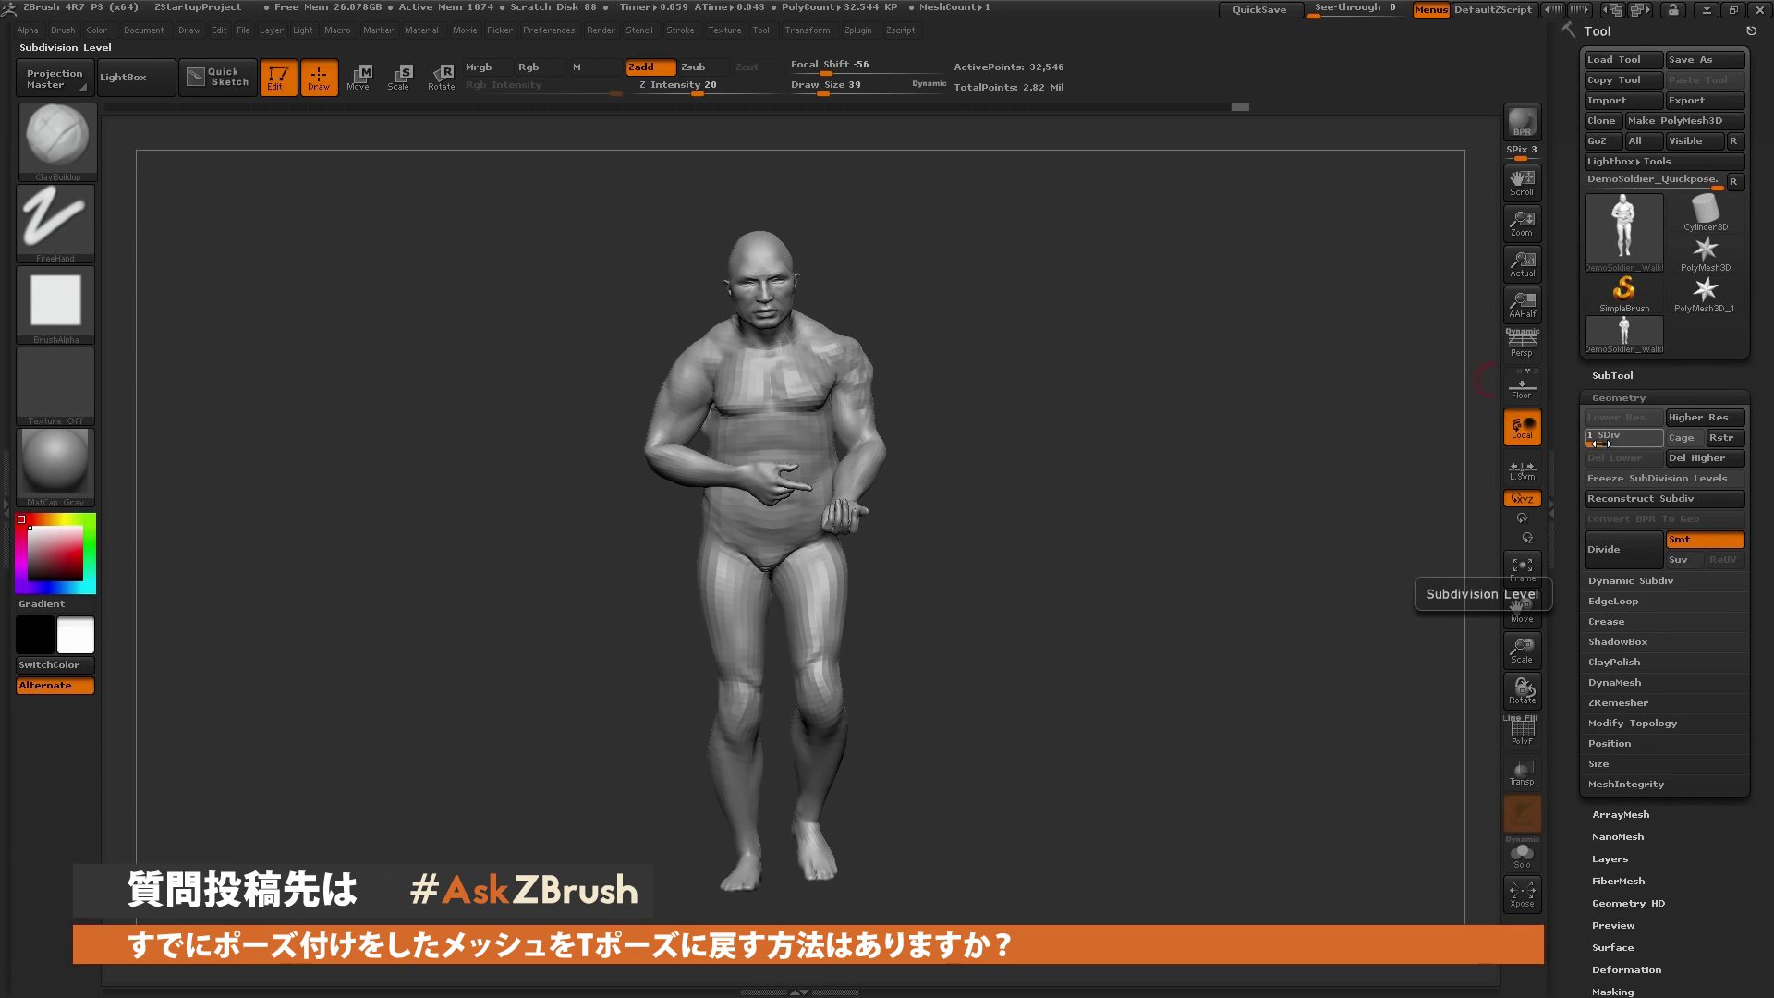
pyautogui.moveTo(1600, 444); pyautogui.dragTo(1607, 444)
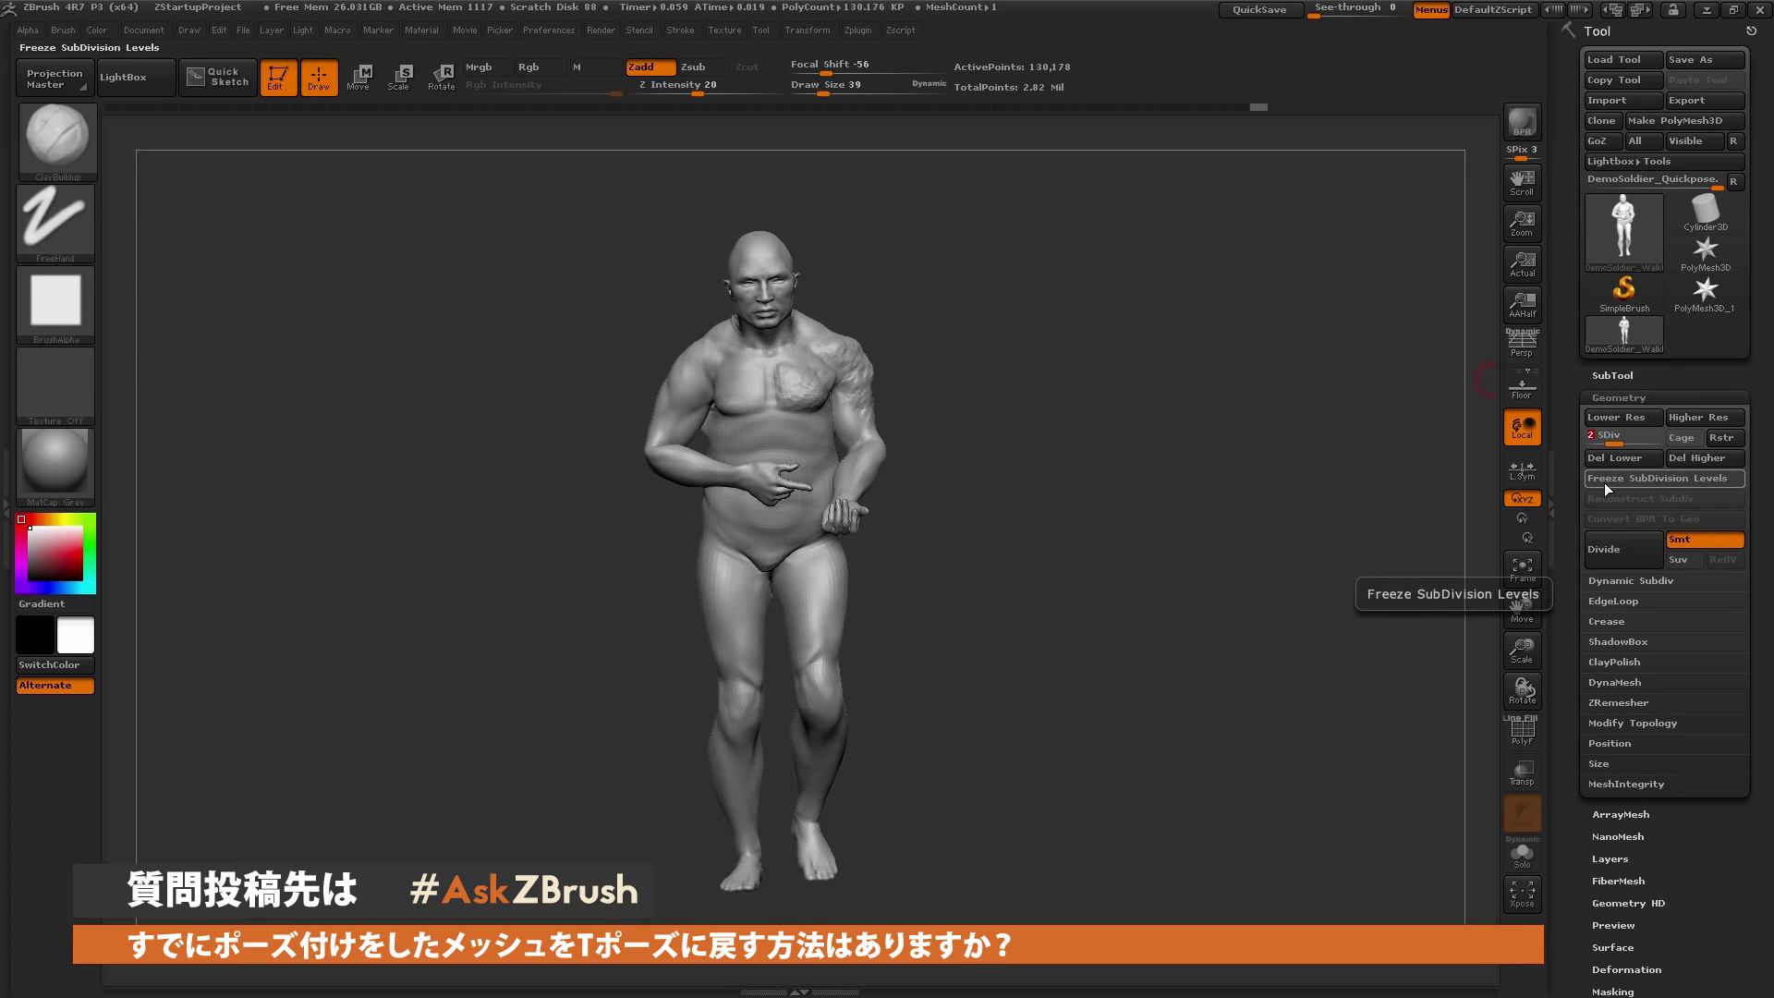
# Import DemoSoldier_TPose onto the level-2 walking soldier and accept projecting its high-resolution details
pyautogui.click(1610, 100)
pyautogui.click(529, 370)
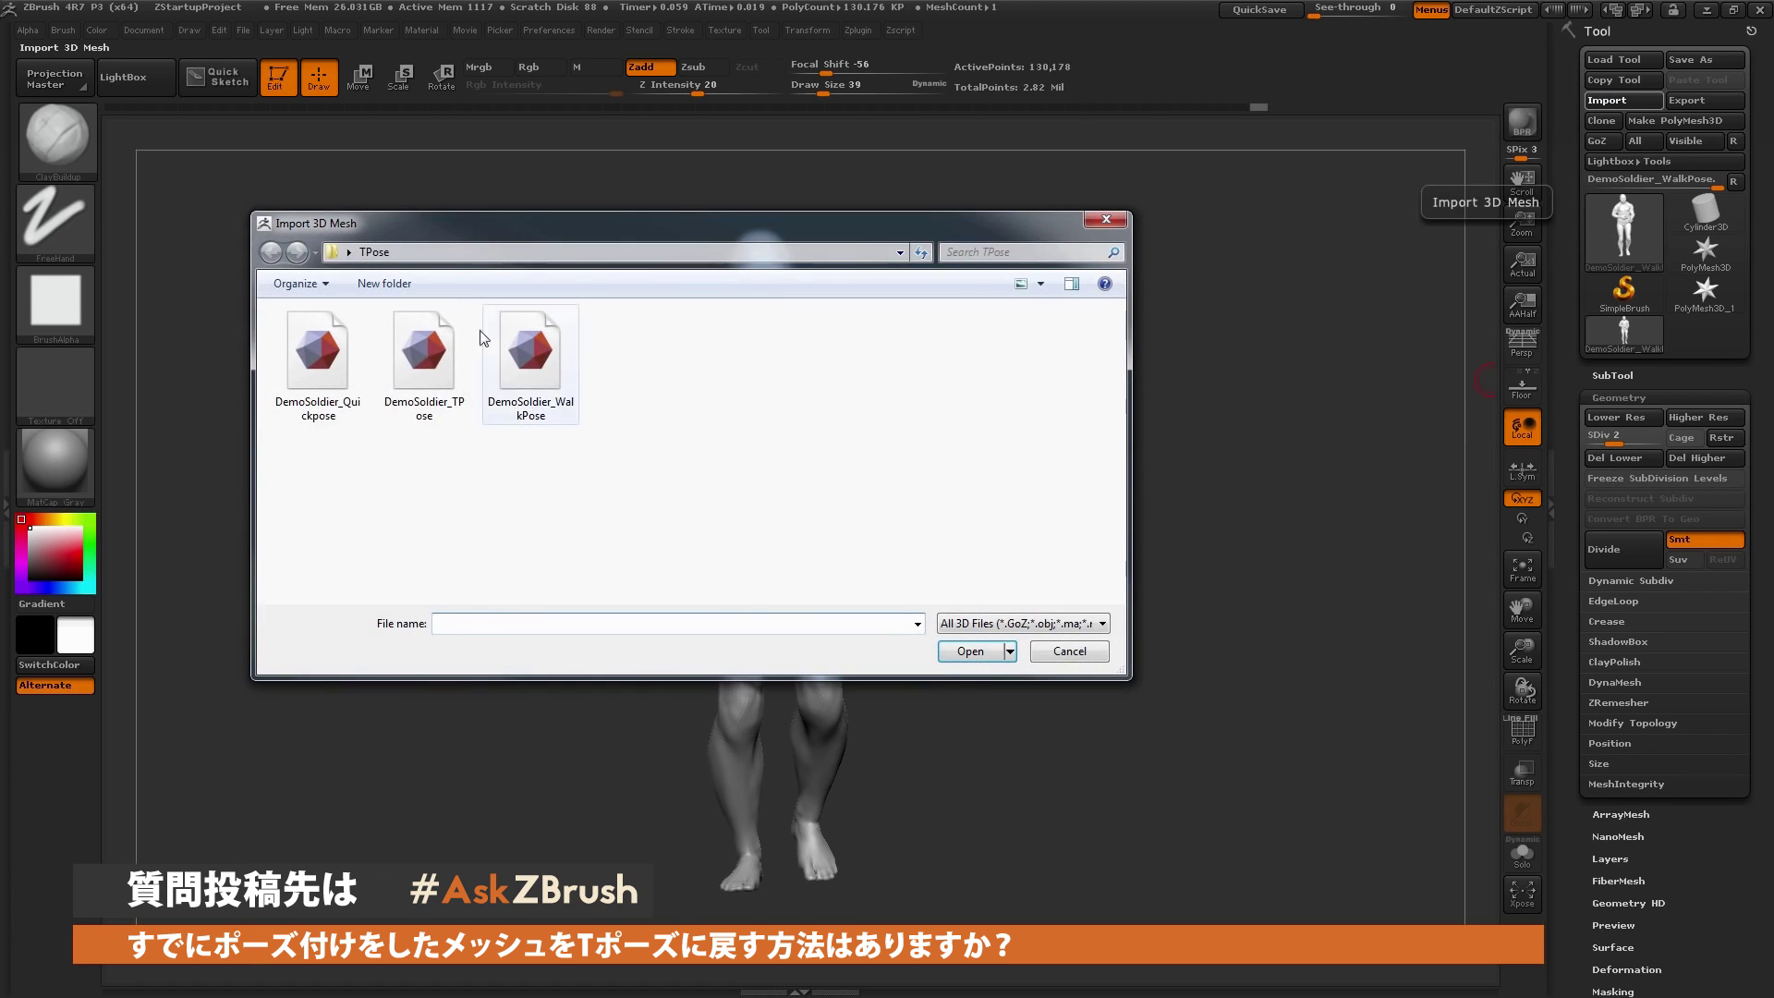
pyautogui.doubleClick(429, 375)
pyautogui.moveTo(867, 413); pyautogui.dragTo(1063, 292)
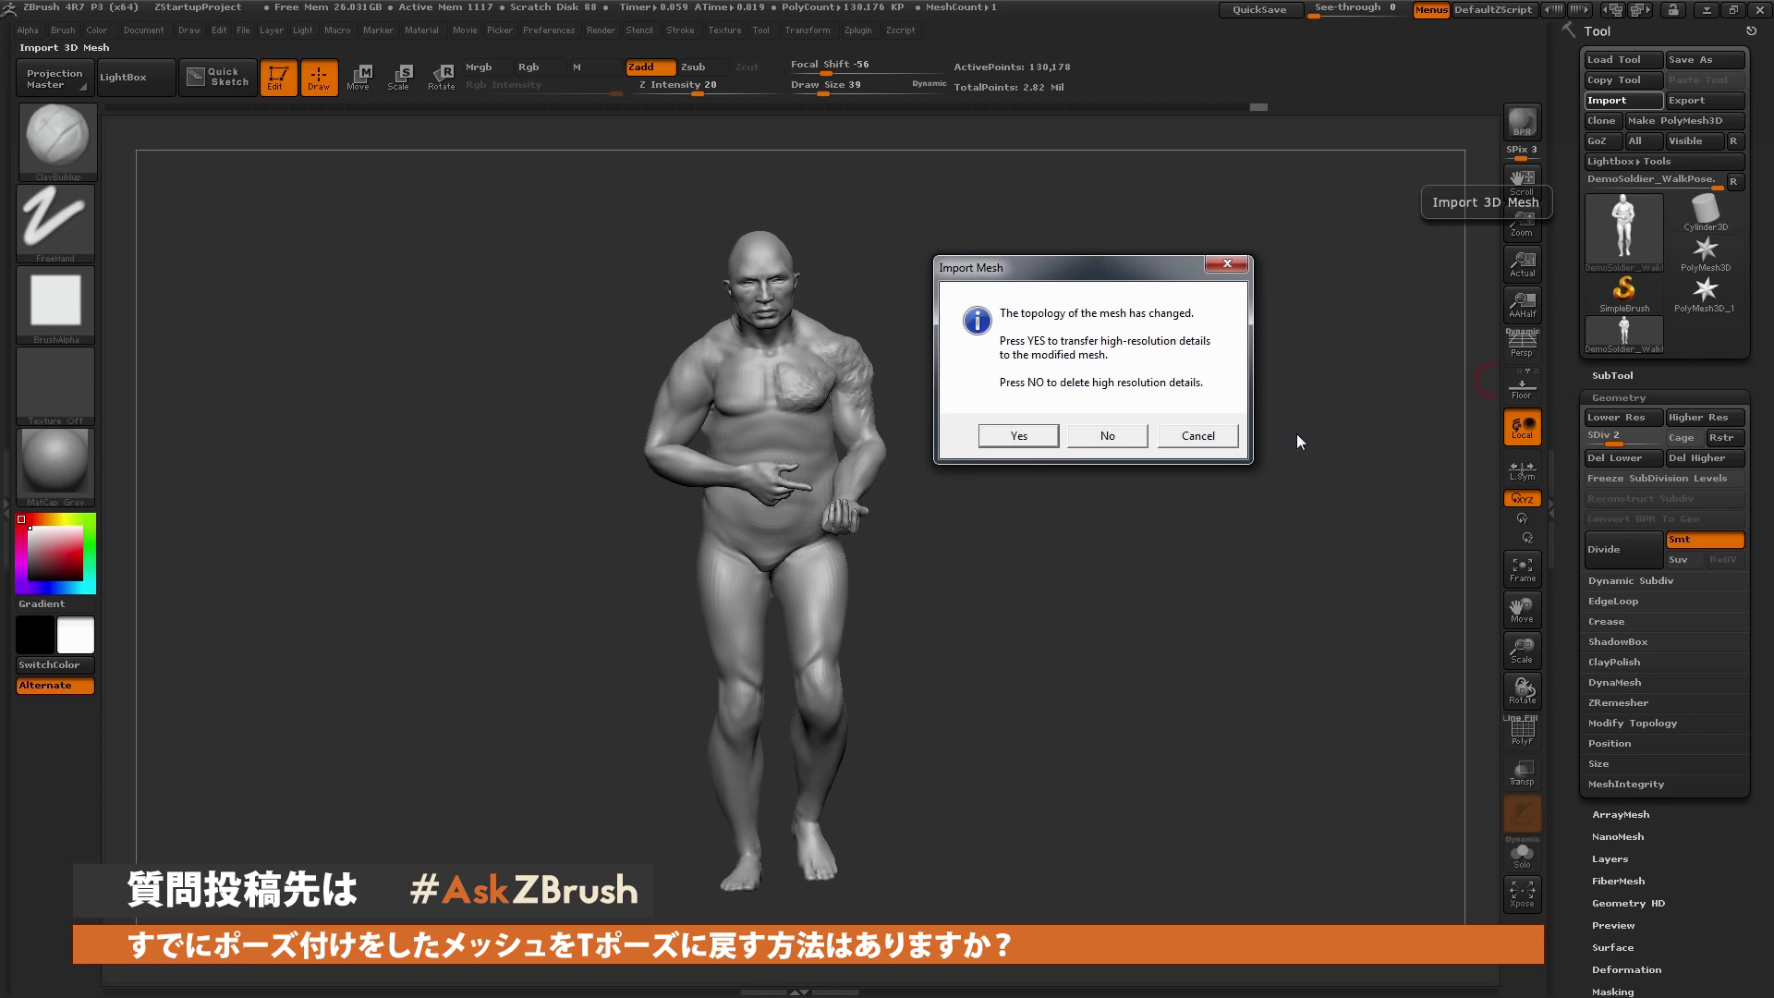
pyautogui.click(1019, 435)
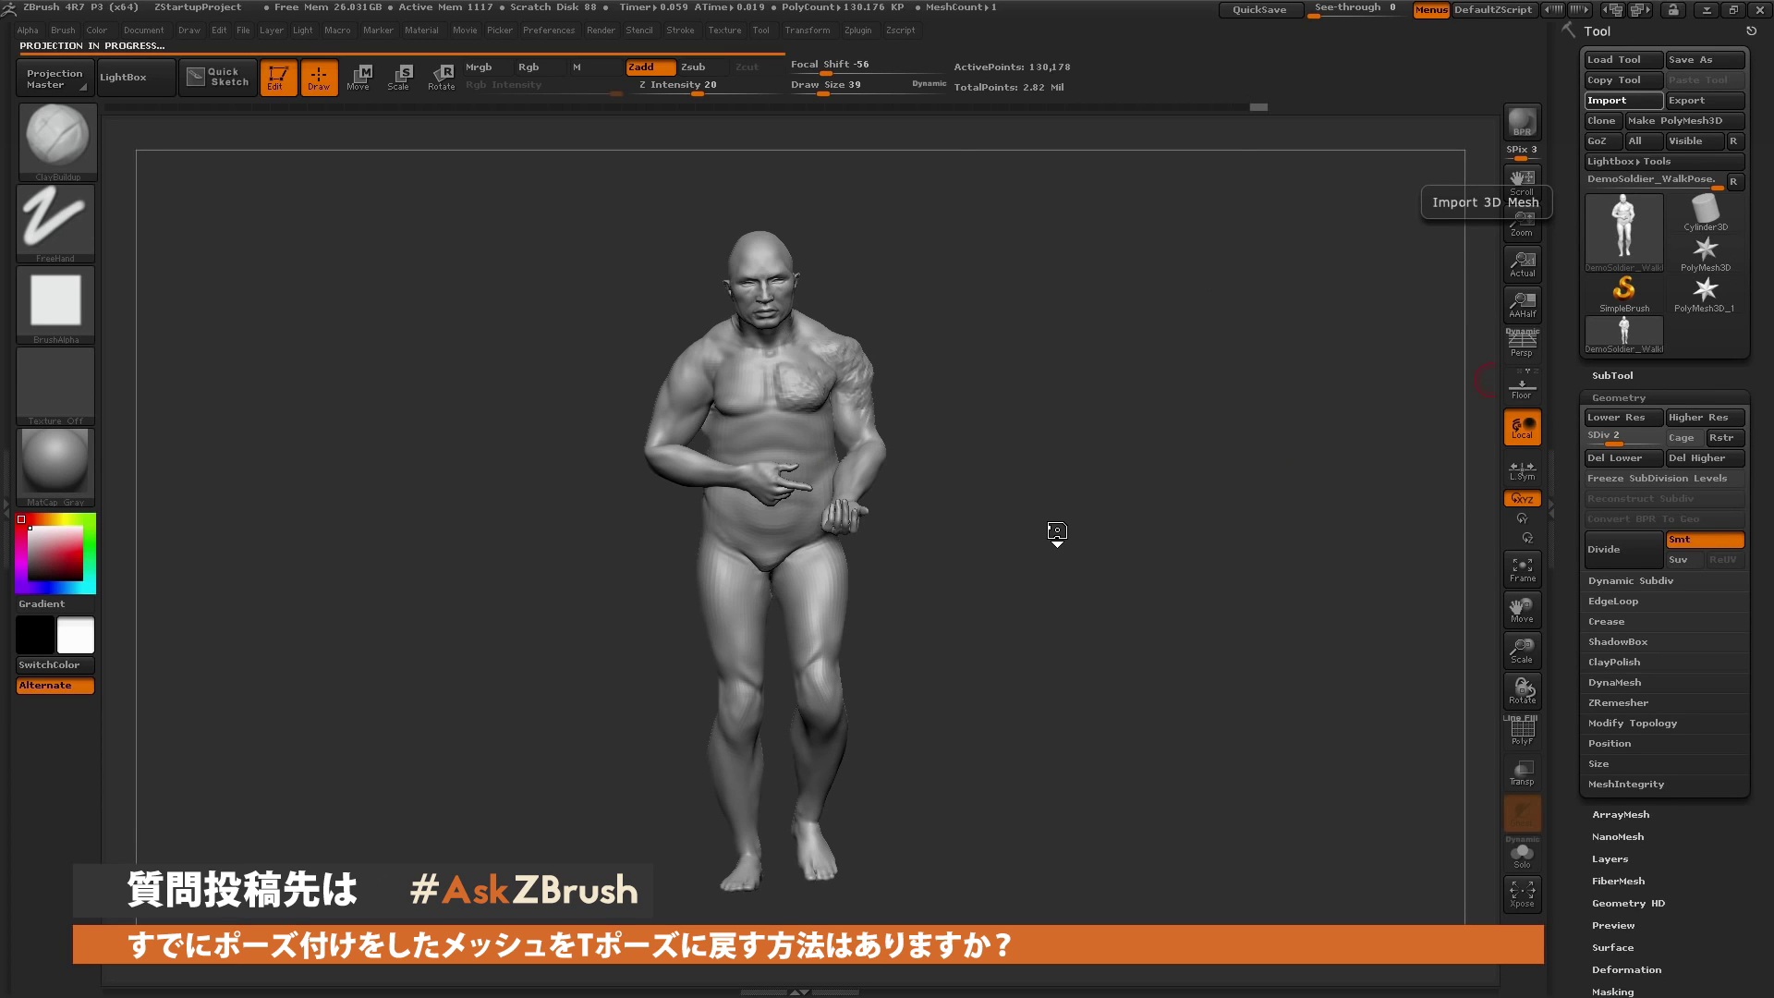
# Inspect the projected T-pose soldier, then undo the import and drop to subdivision level 1
pyautogui.moveTo(1086, 465); pyautogui.dragTo(1097, 454)
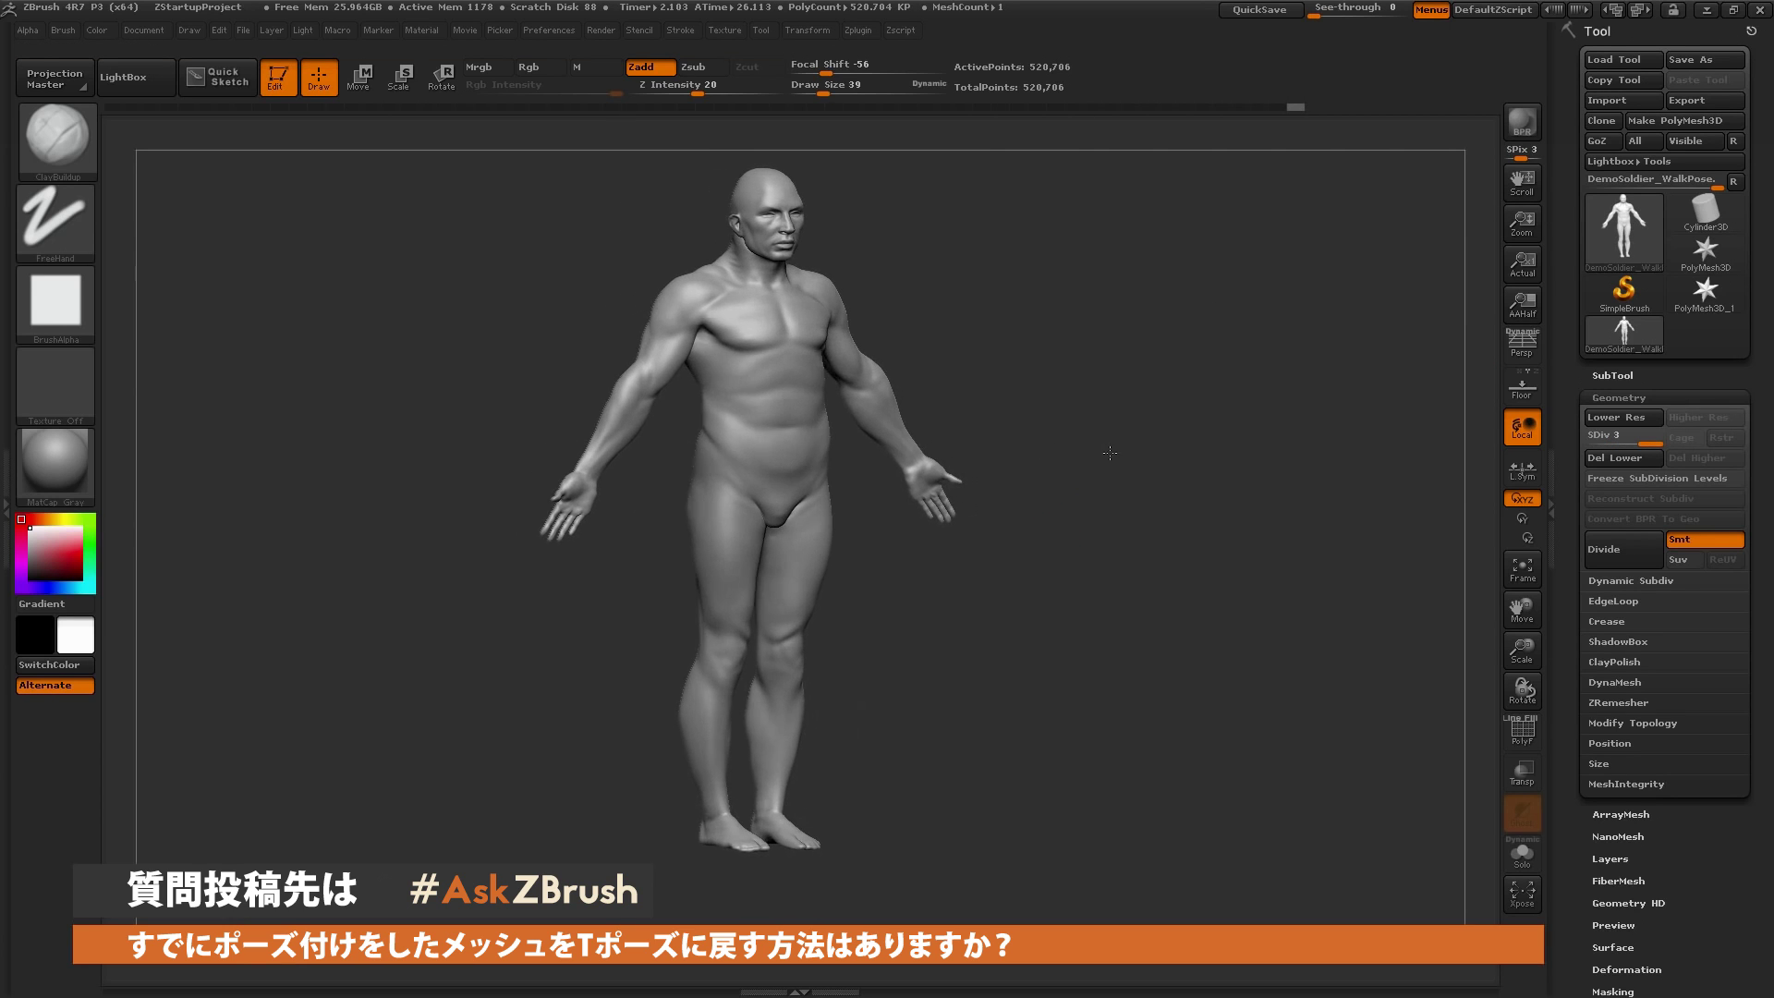
pyautogui.moveTo(1097, 453); pyautogui.dragTo(791, 384)
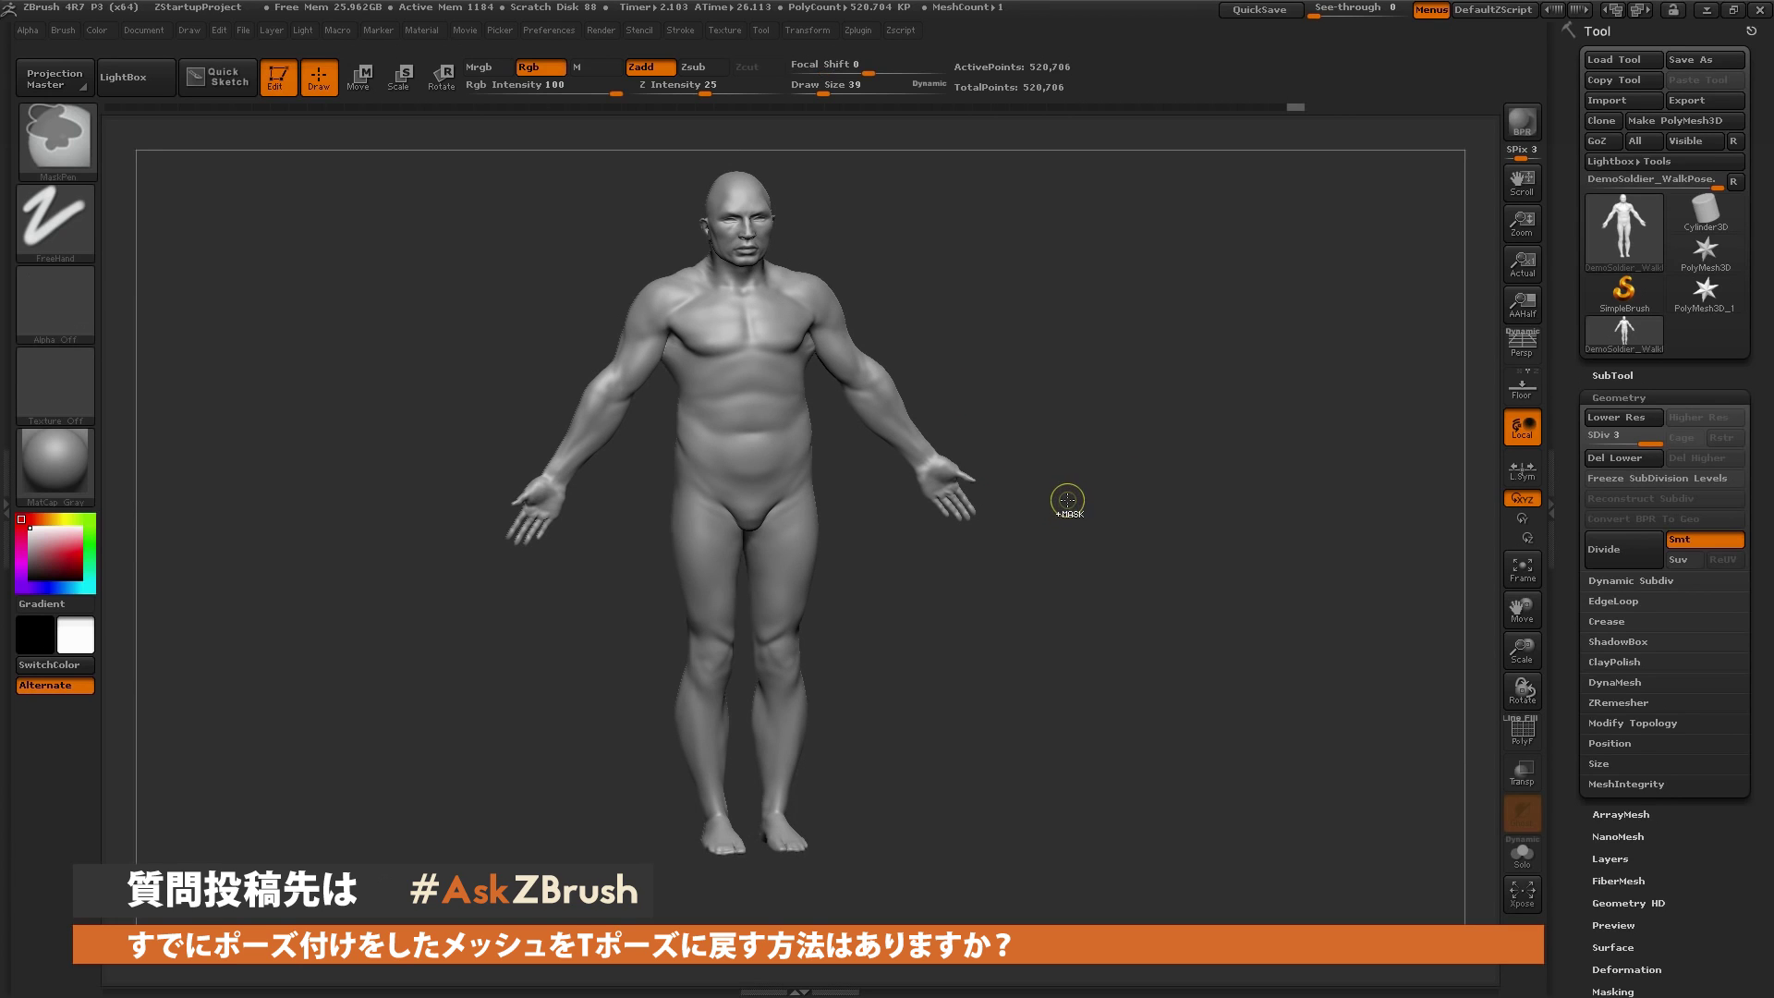
pyautogui.hotkey('shift', 'd')
pyautogui.click(1624, 416)
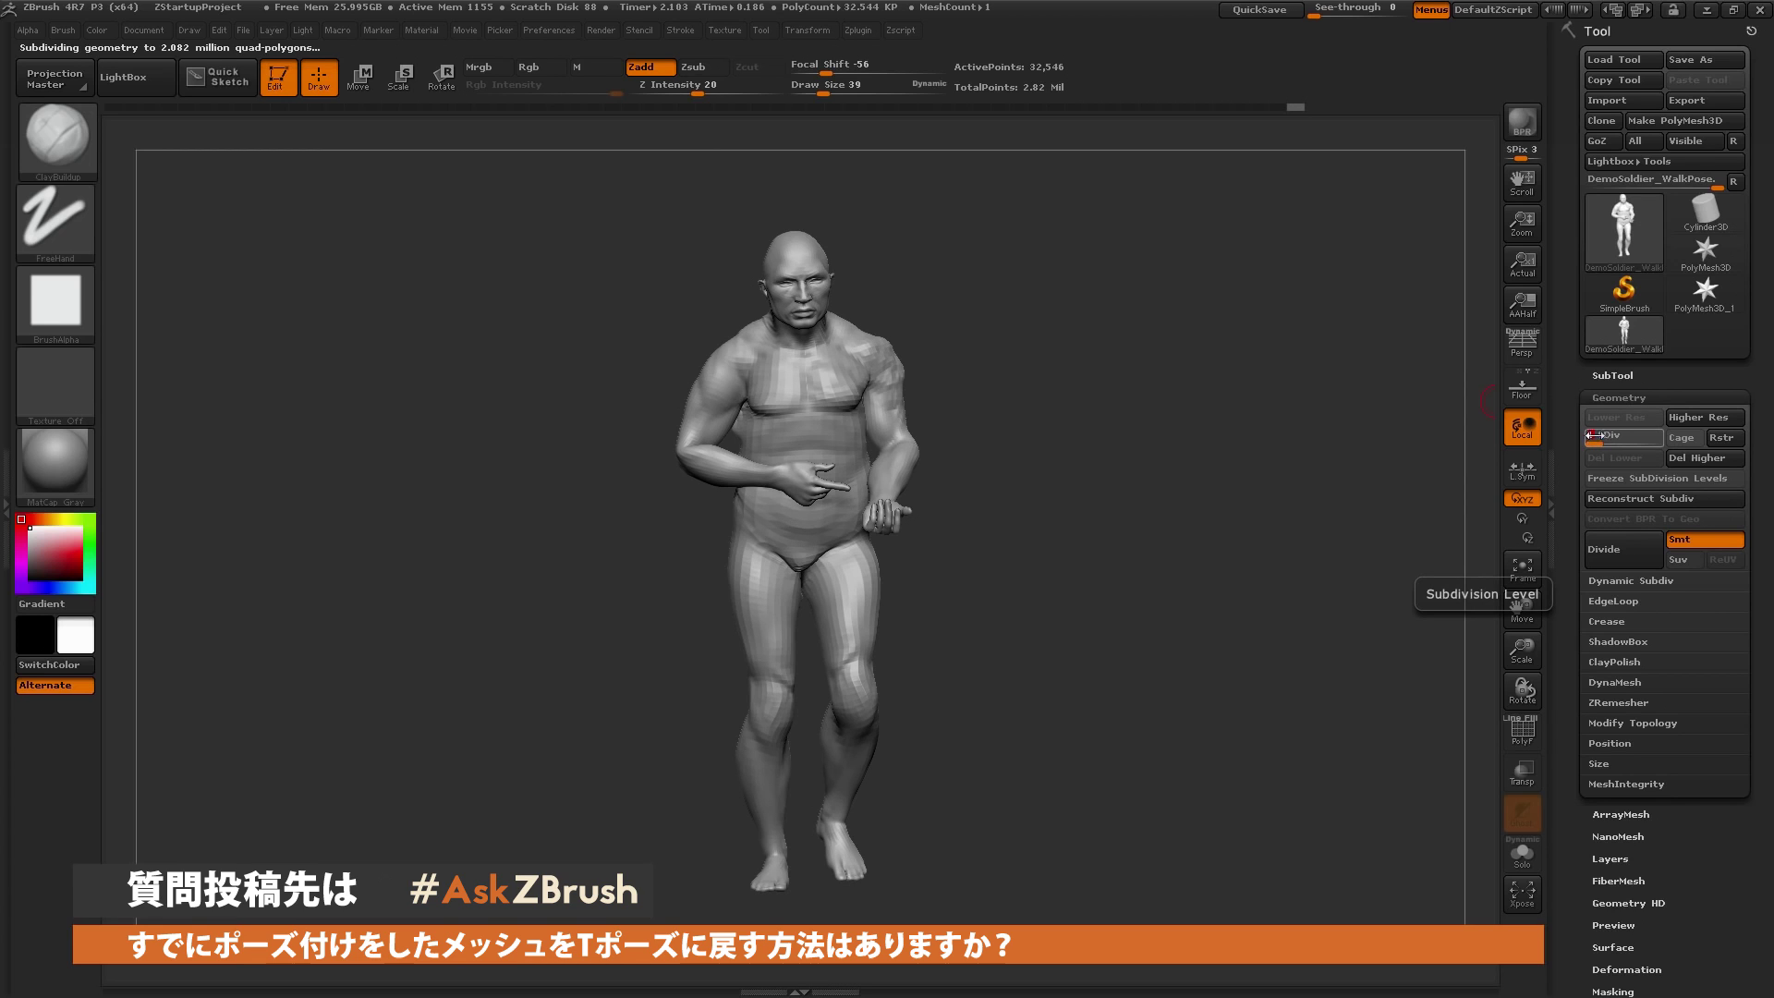
# Import DemoSoldier_TPose onto the SDiv 1 walking soldier to put it in T-pose
pyautogui.click(1630, 100)
pyautogui.doubleClick(429, 356)
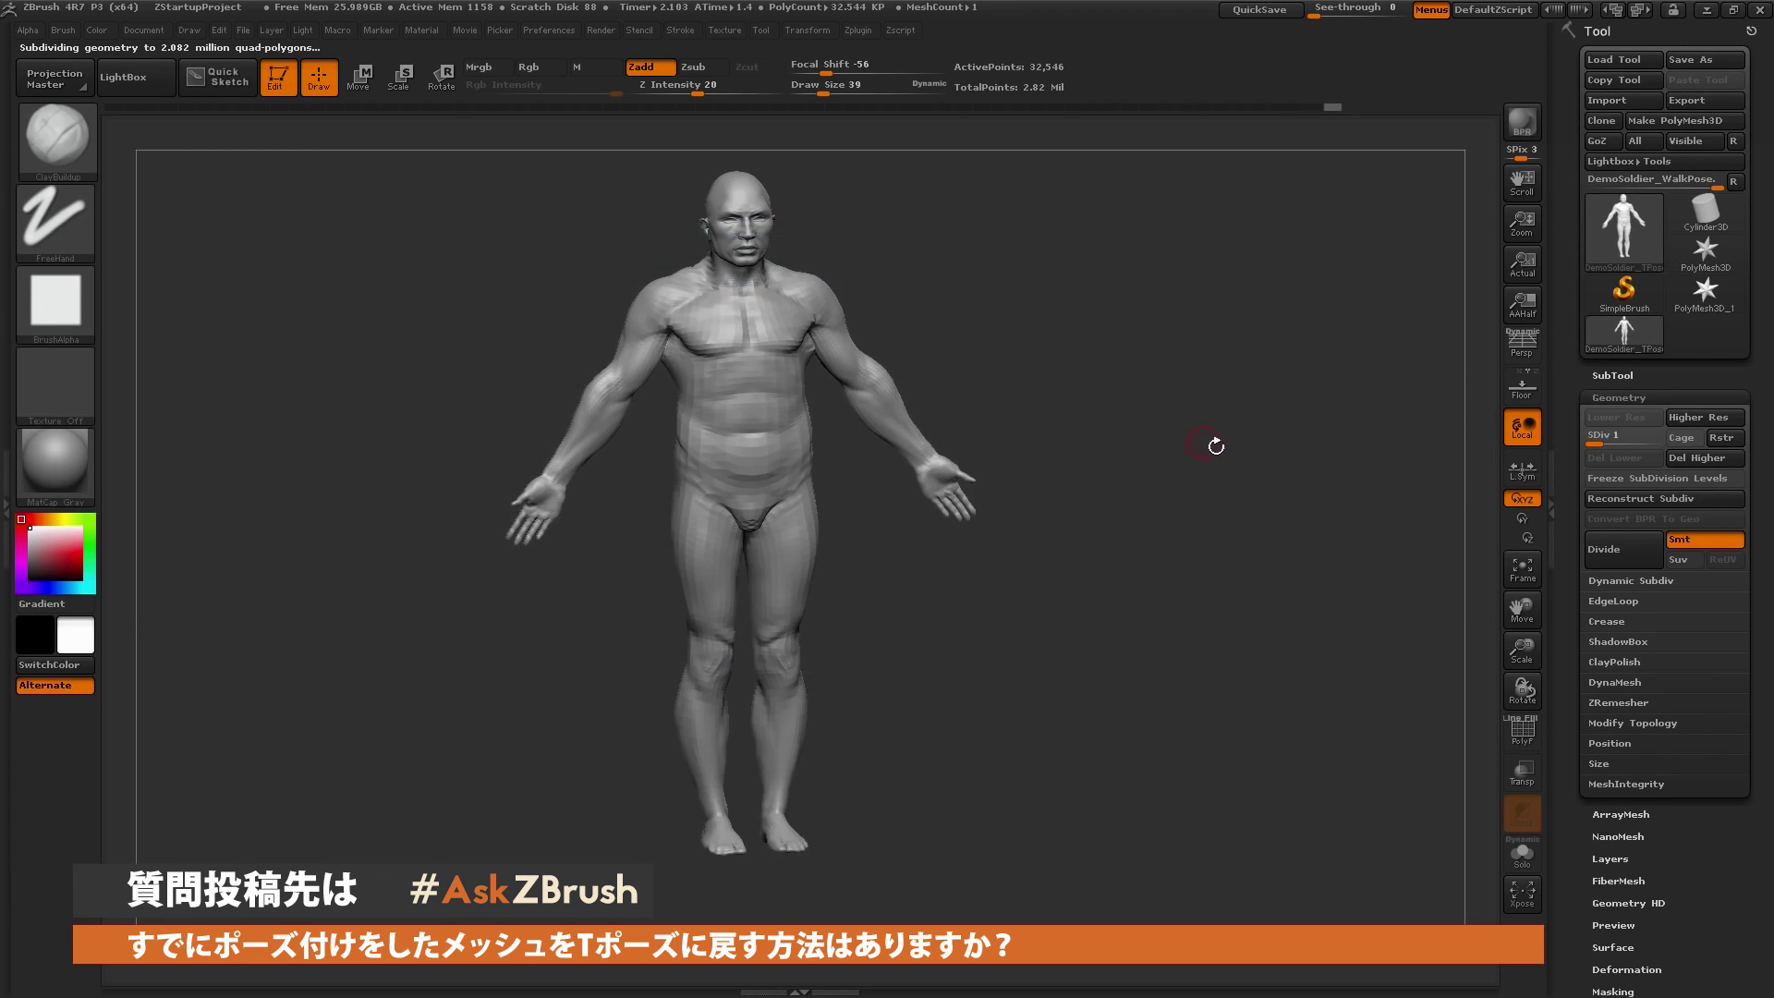